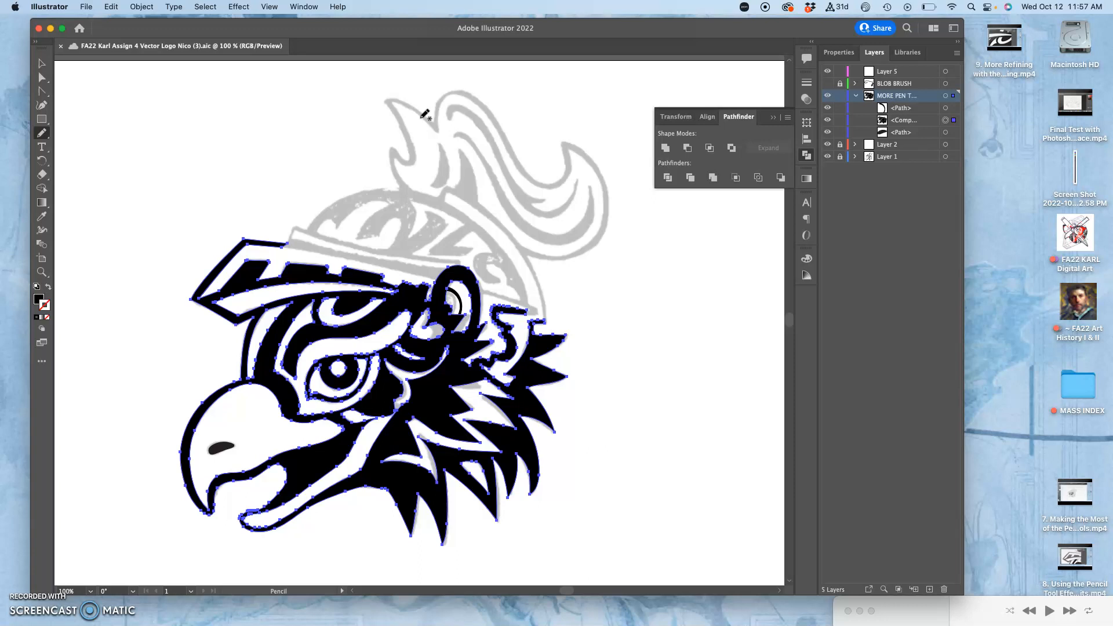
Copy the thin curved stroke inside the ear opening using Direct Selection
key(super+equal)
key(super+equal)
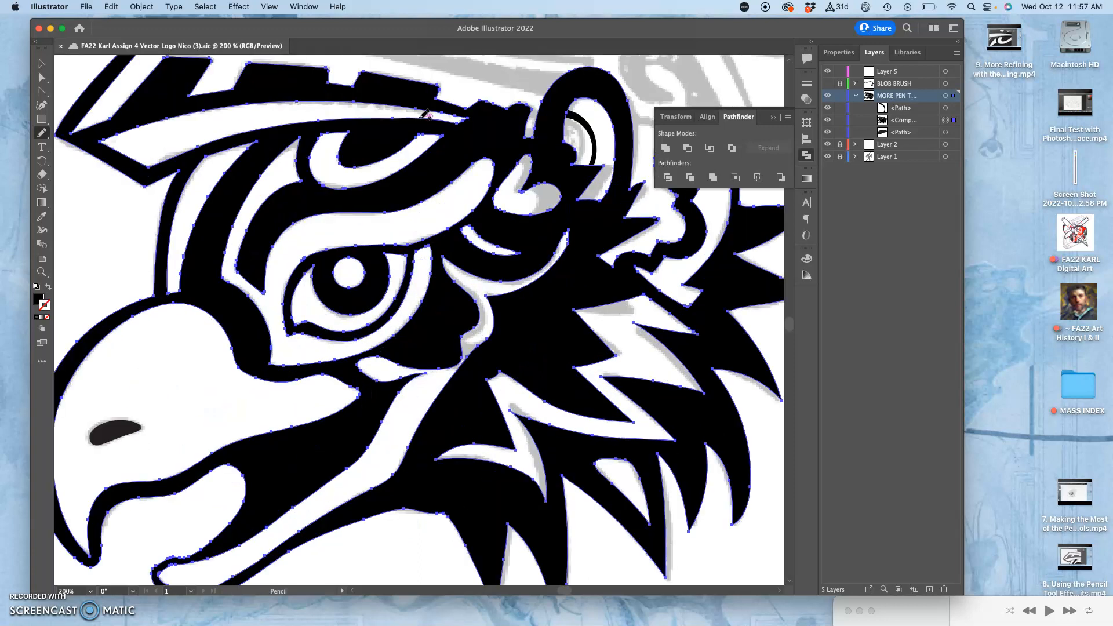
scroll(425, 114, up, 5)
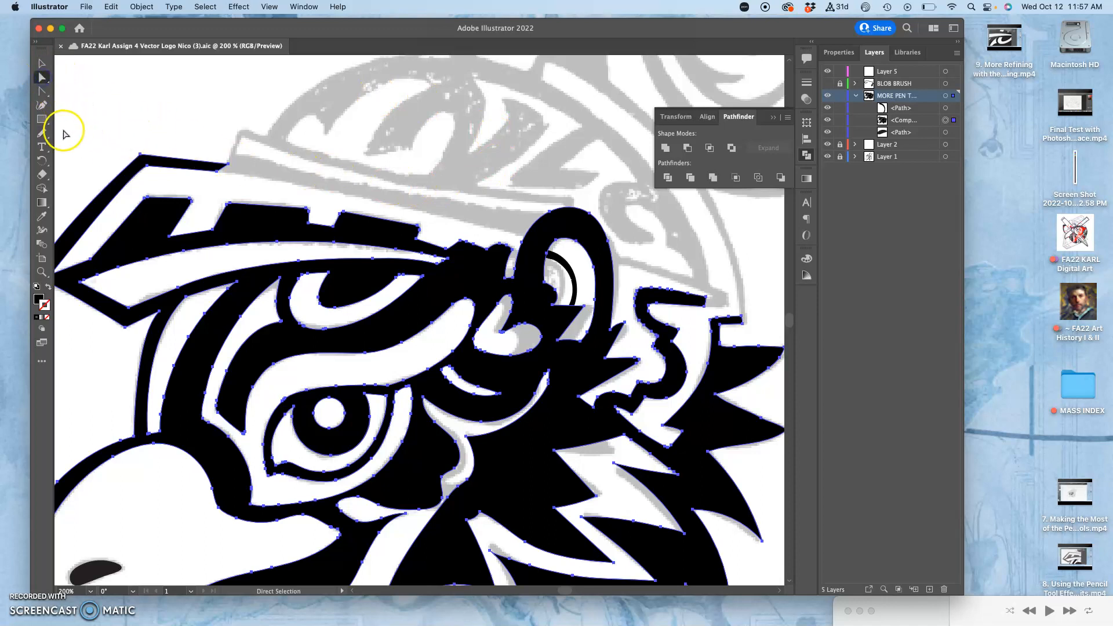
click(44, 134)
click(44, 134)
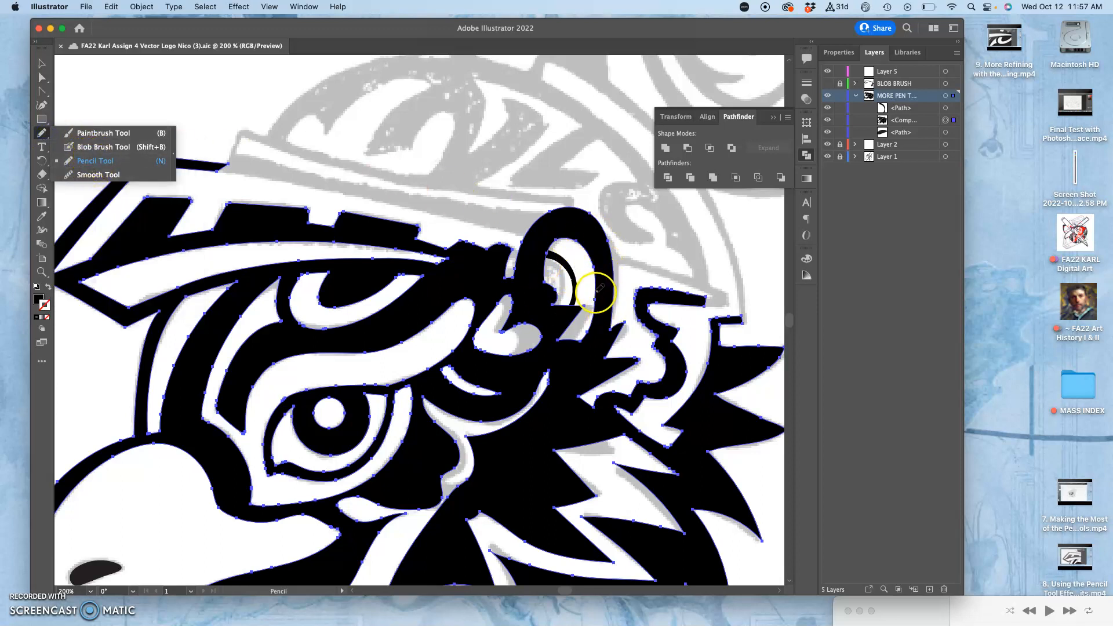
click(41, 79)
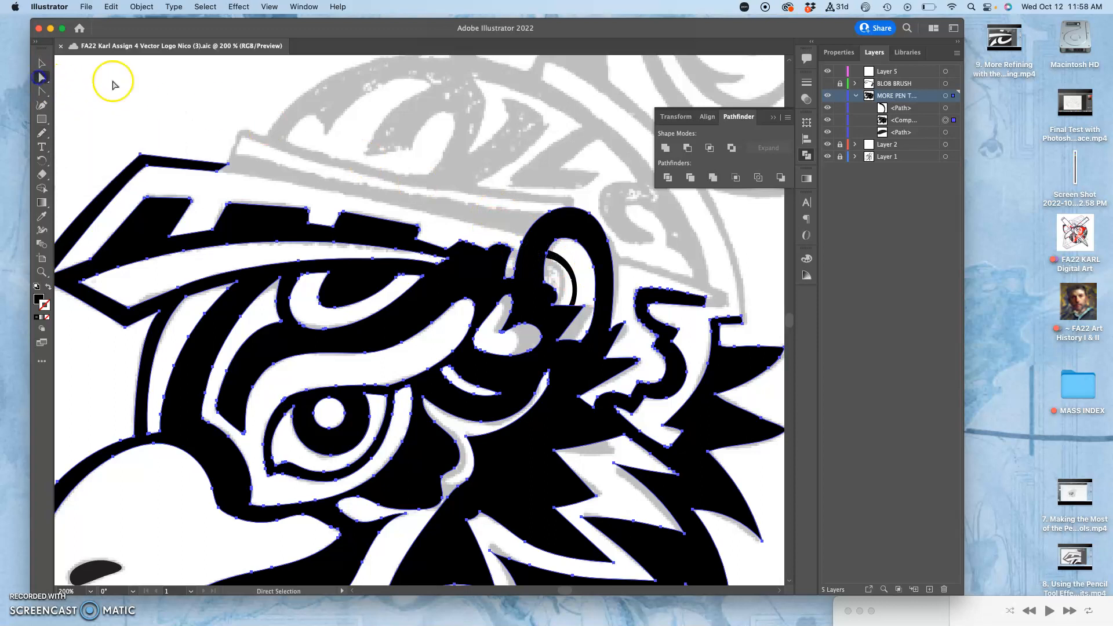
click(561, 258)
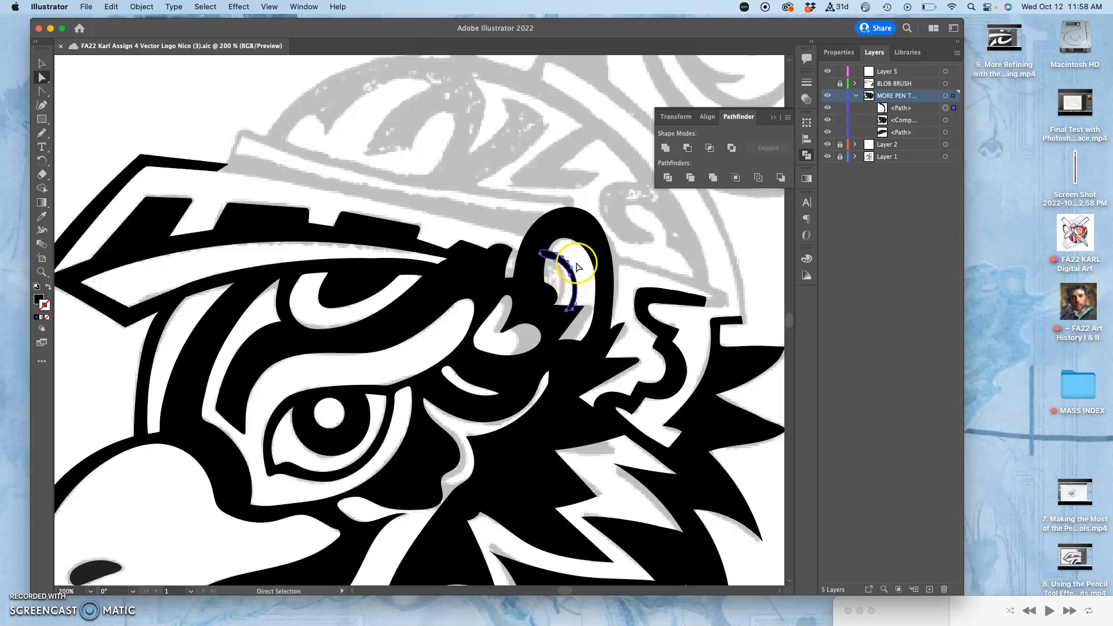
click(110, 6)
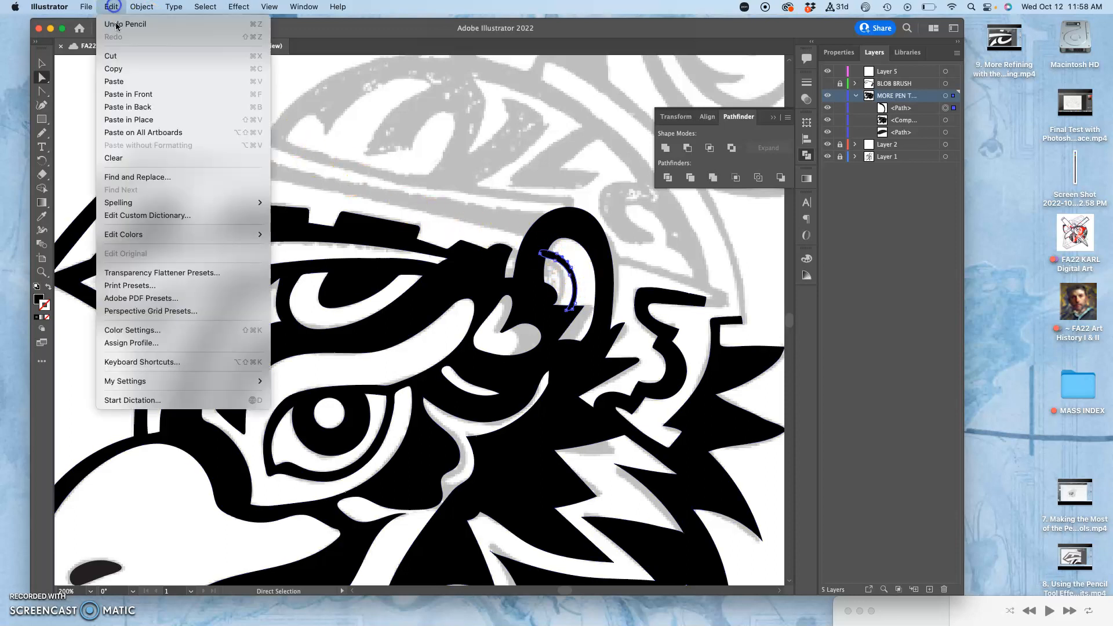
click(123, 69)
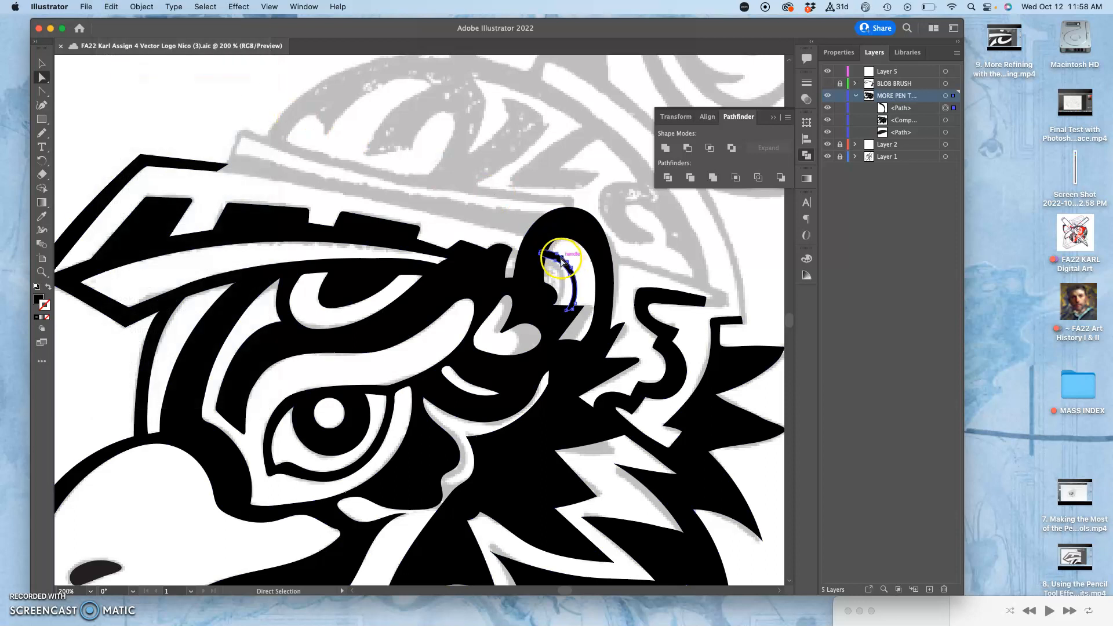
click(112, 7)
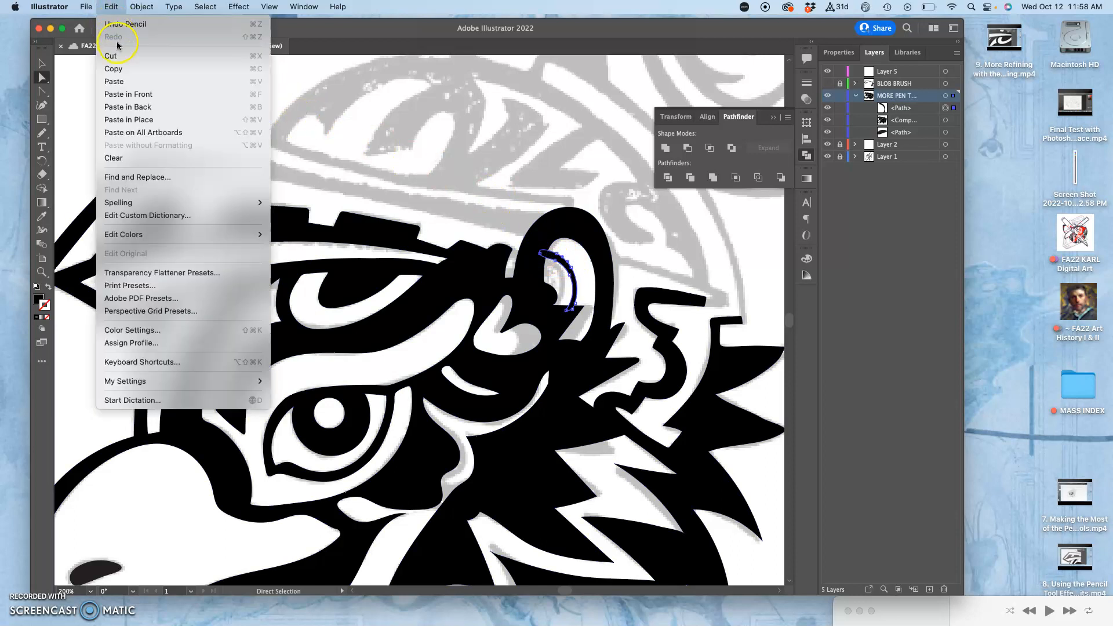
click(120, 81)
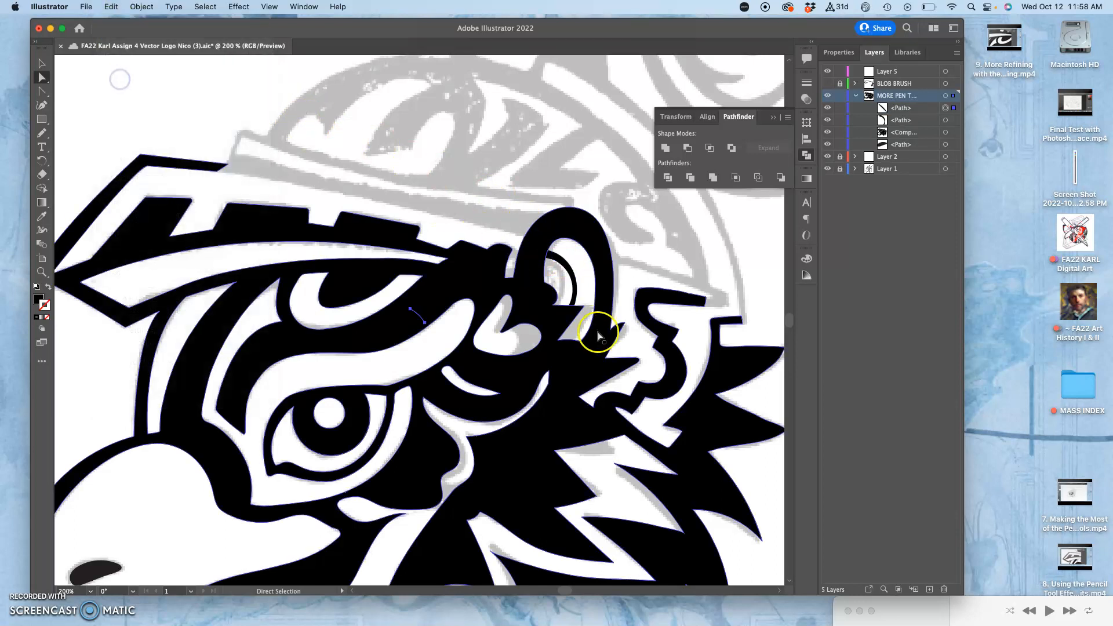
drag(418, 313, 446, 183)
key(super+z)
key(super+z)
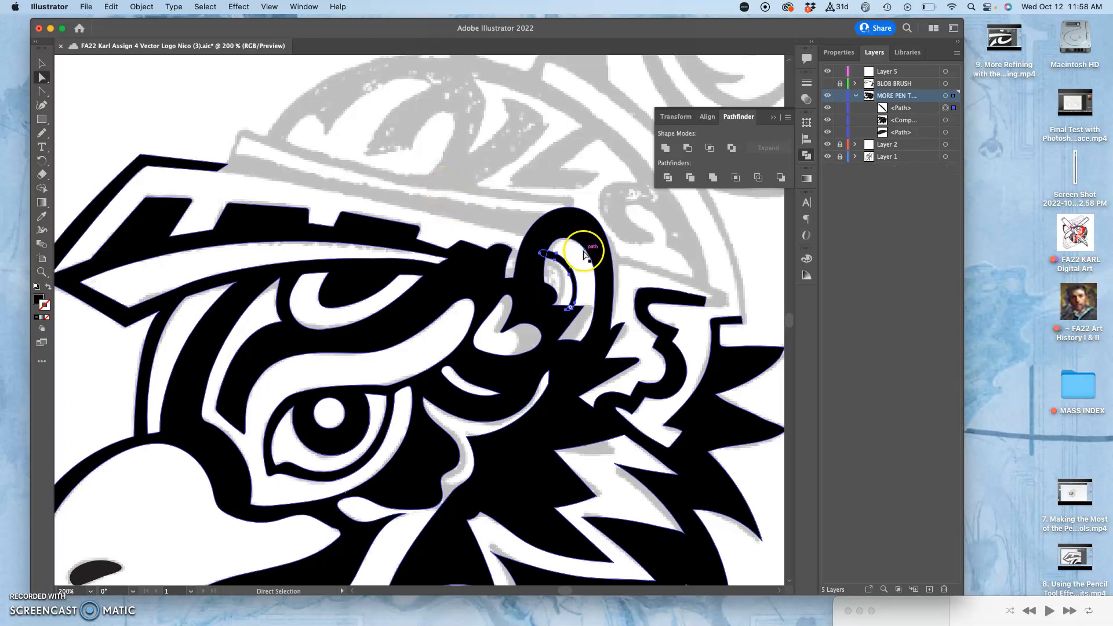
Paste the curved ear stroke in place and move the duplicate up off the ear toward the helmet visor
scroll(579, 248, up, 4)
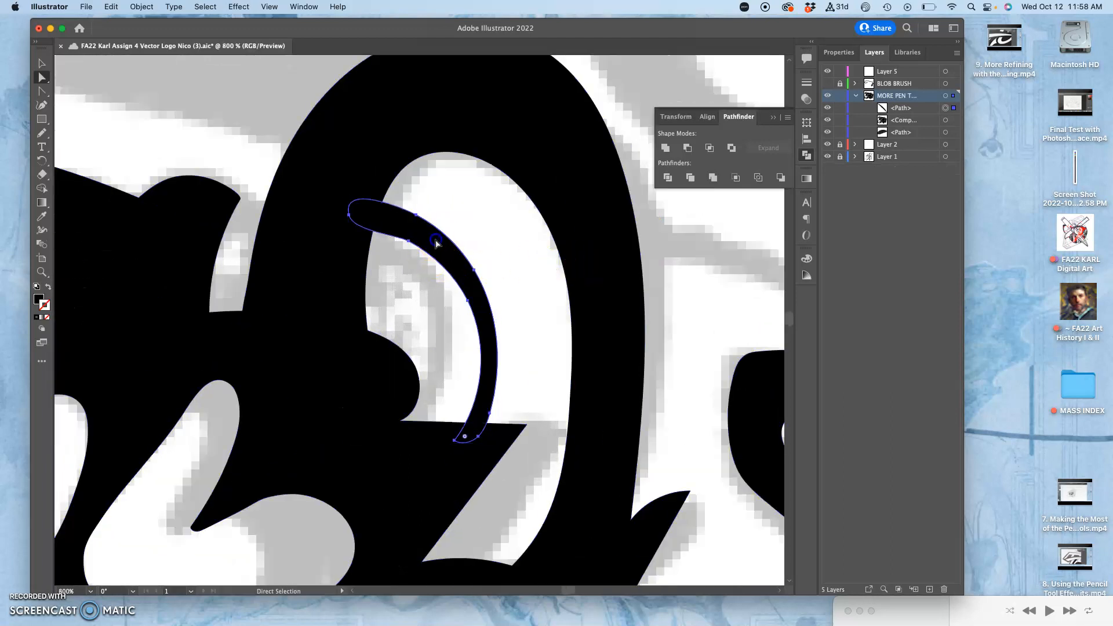
click(120, 7)
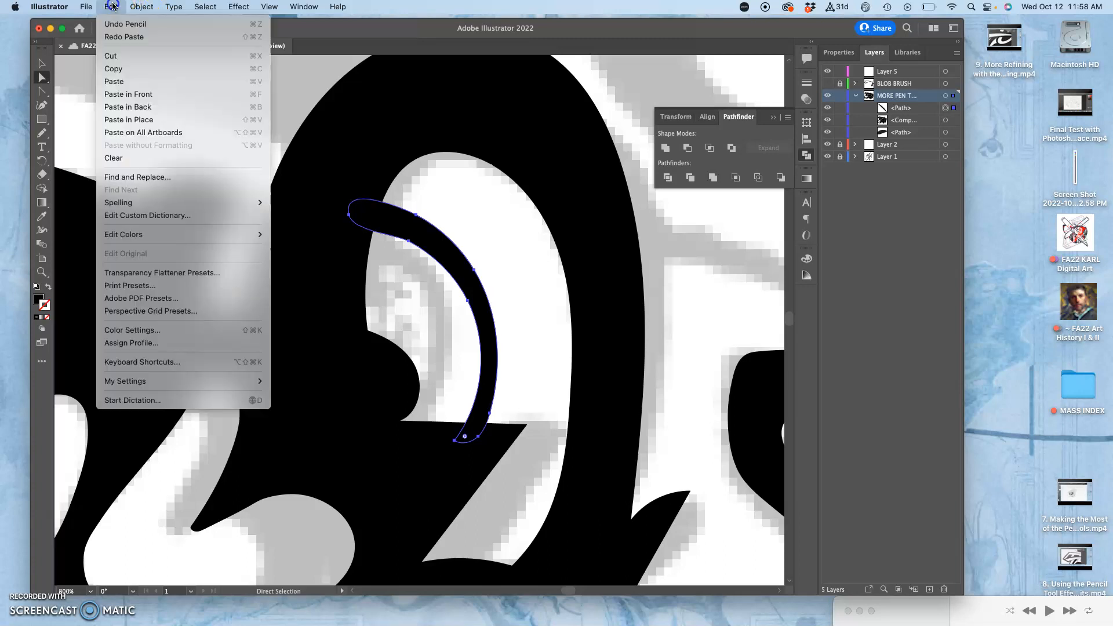
click(139, 121)
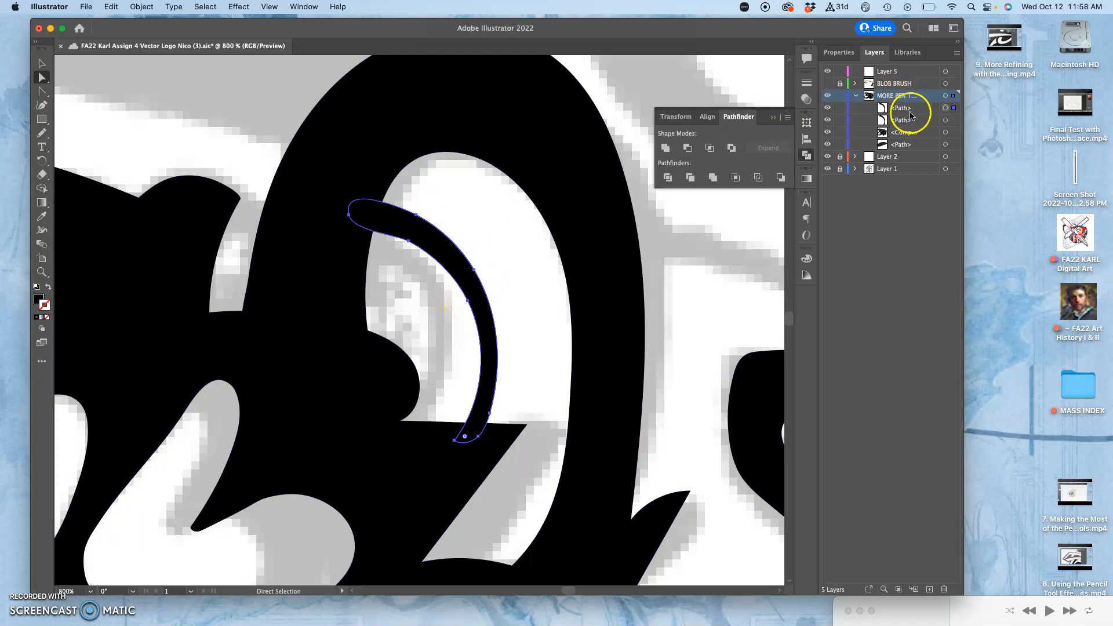
click(442, 243)
drag(442, 242, 219, 97)
key(super+minus)
key(super+minus)
key(super+minus)
key(super+minus)
key(super+minus)
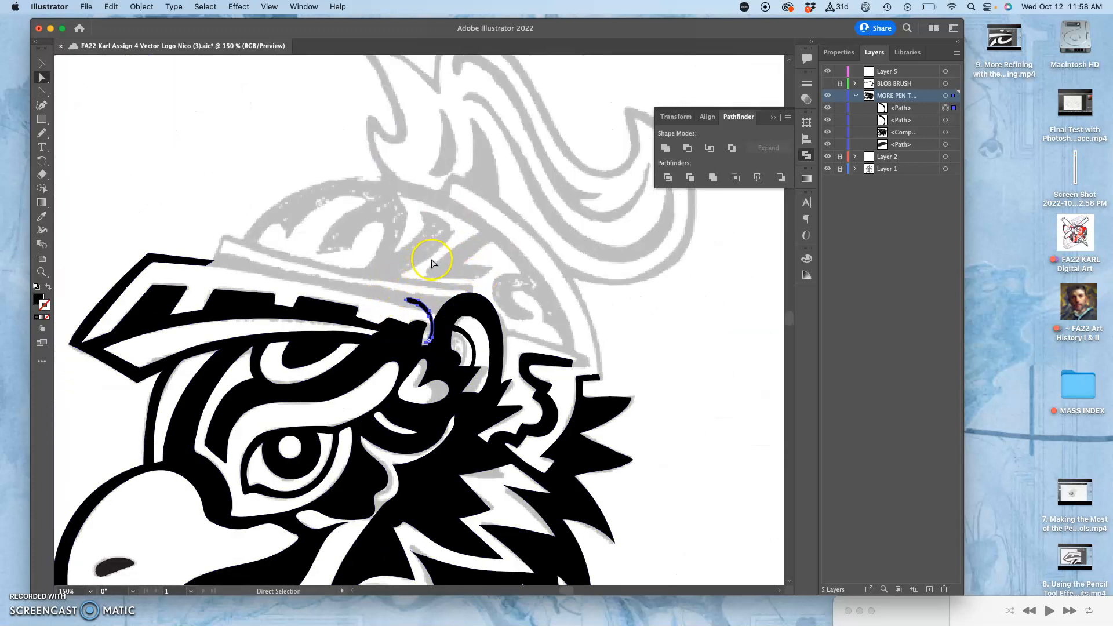
Enlarge, rotate and position the duplicated curved stroke so it follows the top outline of the helmet dome
click(41, 65)
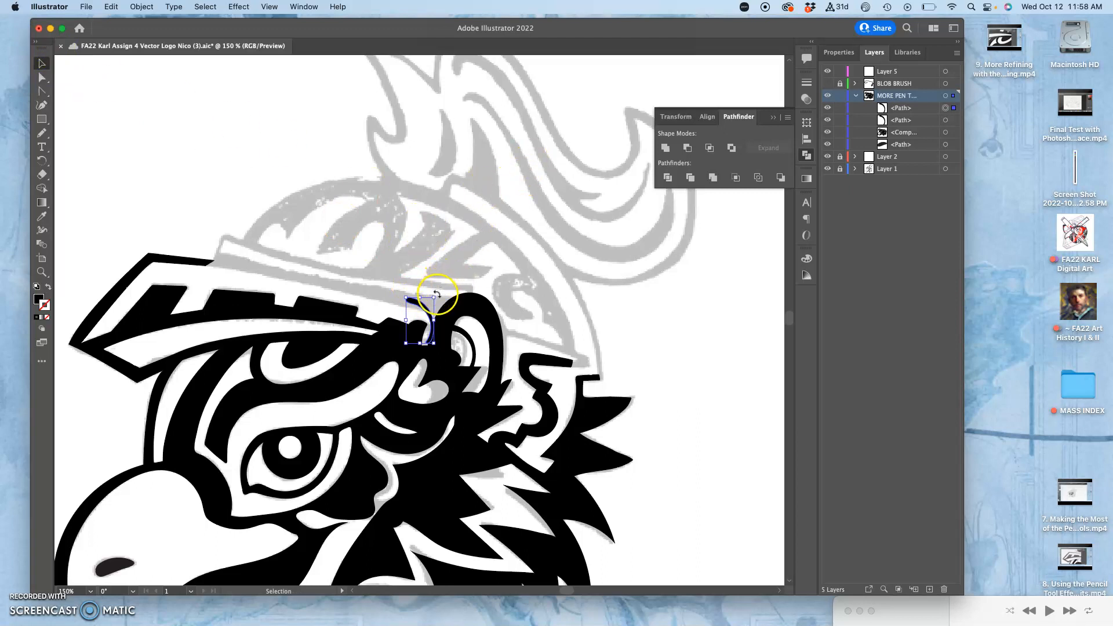
drag(438, 291, 713, 423)
drag(576, 319, 443, 250)
drag(557, 374, 580, 329)
drag(440, 247, 450, 213)
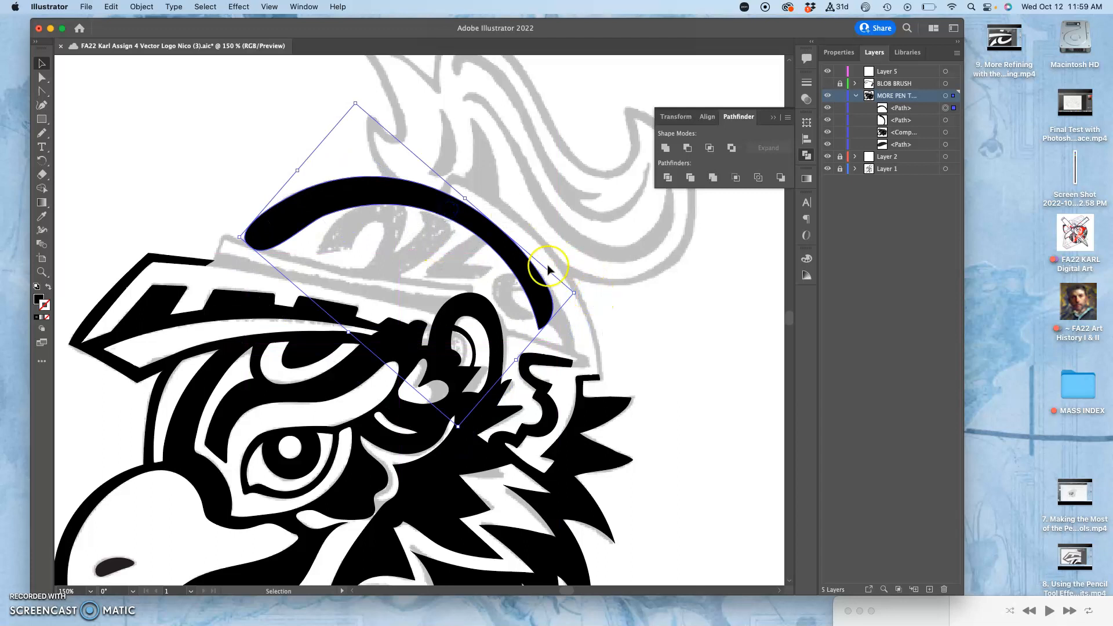
drag(574, 293, 604, 317)
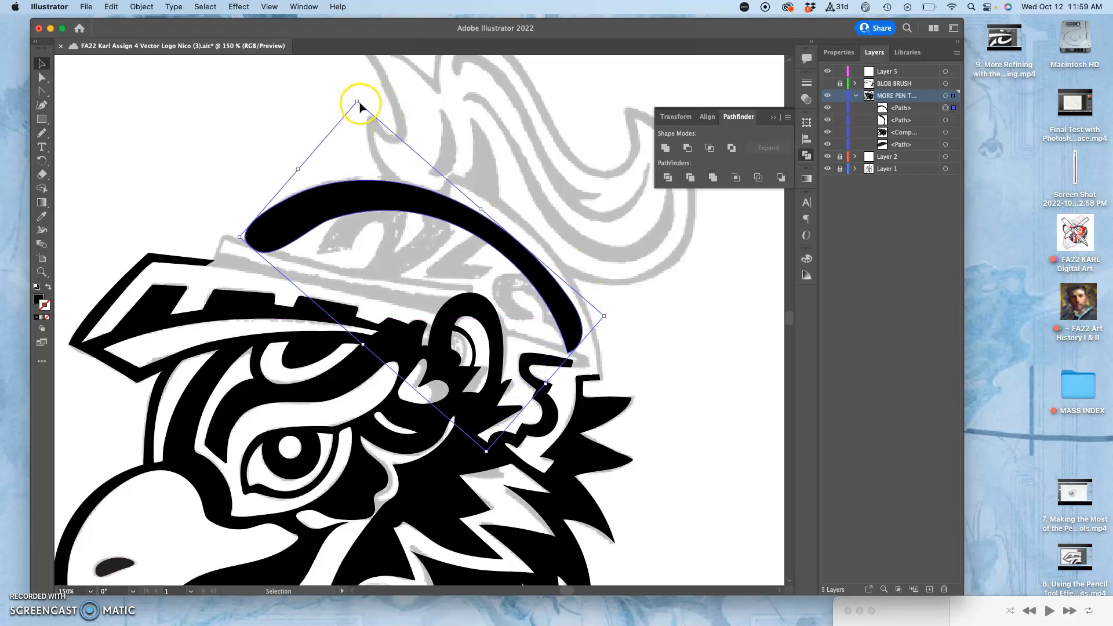
mouse_move(357, 102)
mouse_down()
mouse_move(360, 87)
mouse_move(381, 89)
mouse_move(367, 89)
mouse_up()
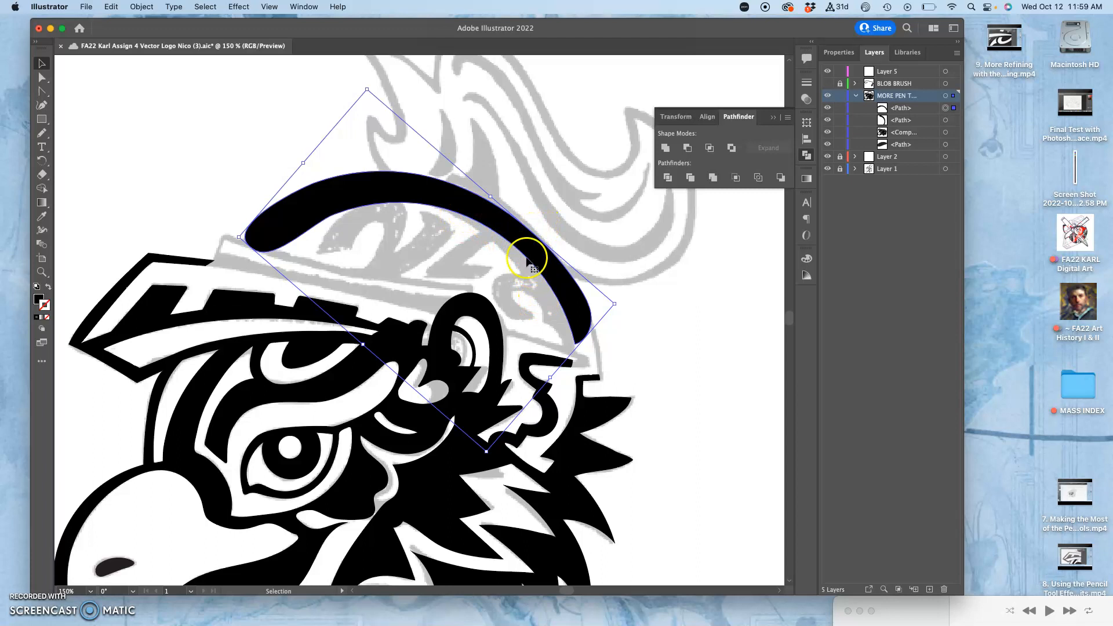
Toggle the visibility of the MORE PEN layer to compare the helmet arc with the grey sketch beneath
click(637, 282)
click(831, 97)
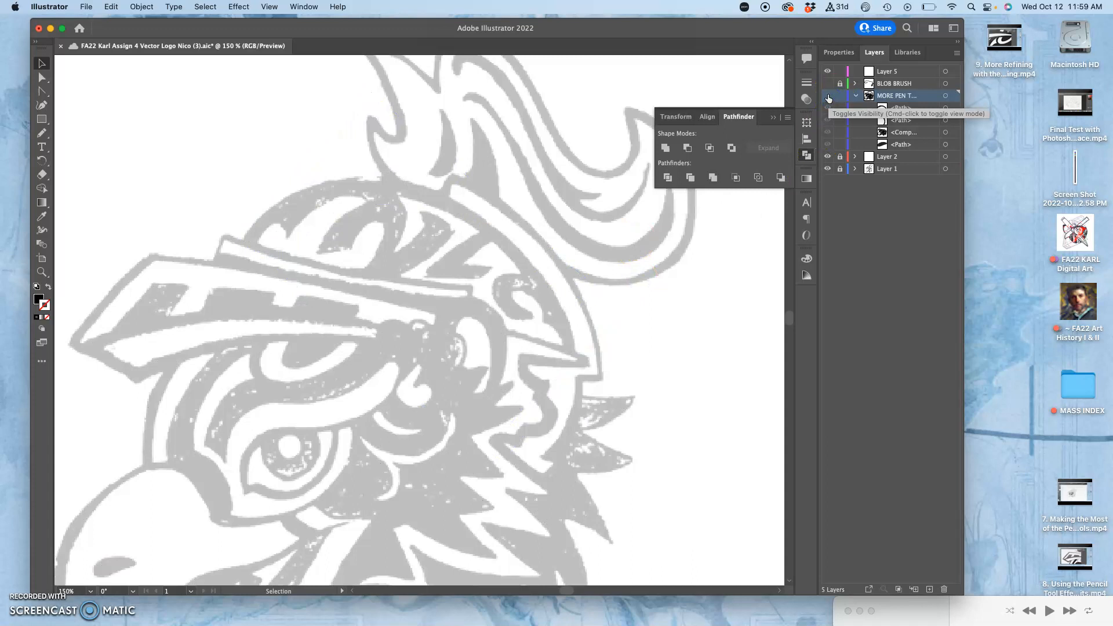
click(828, 96)
click(828, 95)
click(829, 95)
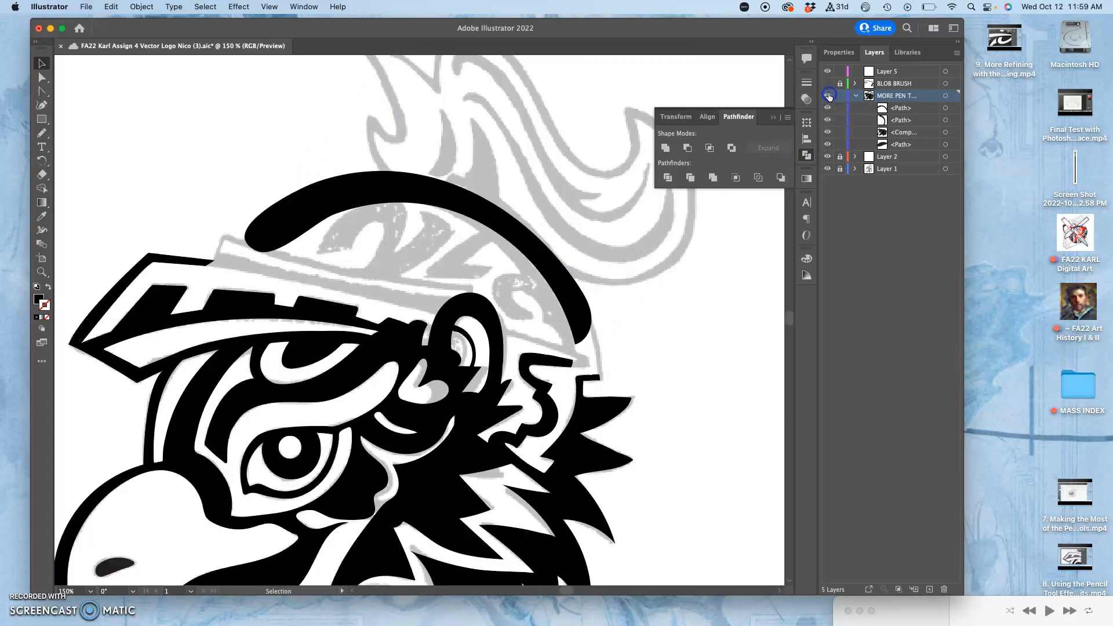
Lower the opacity of the helmet arc to 57% so the sketch shows through
click(434, 195)
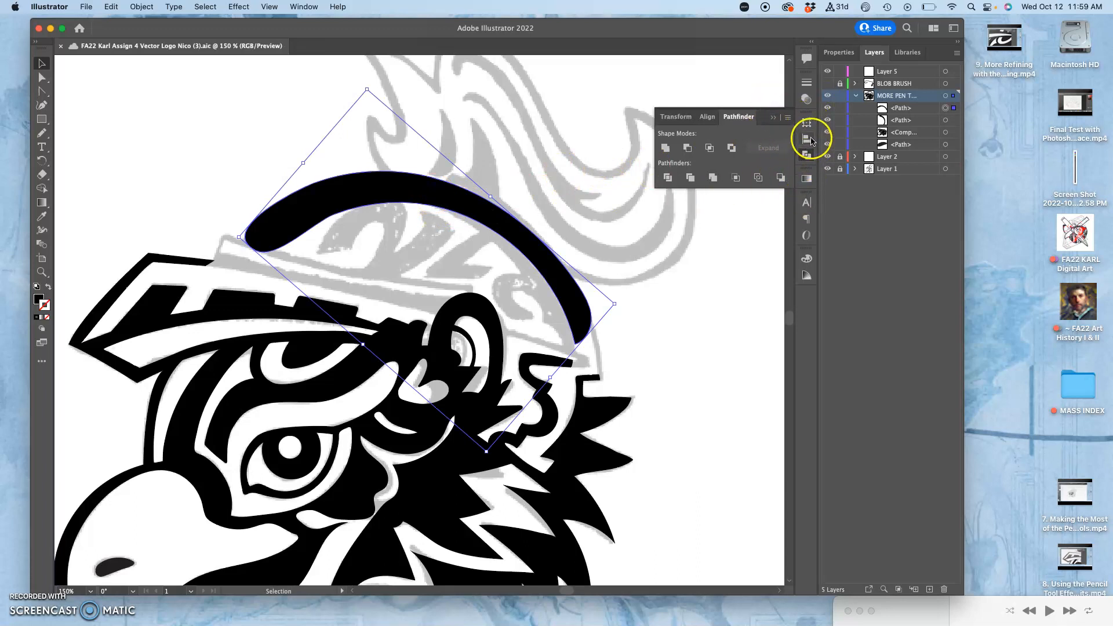
click(838, 53)
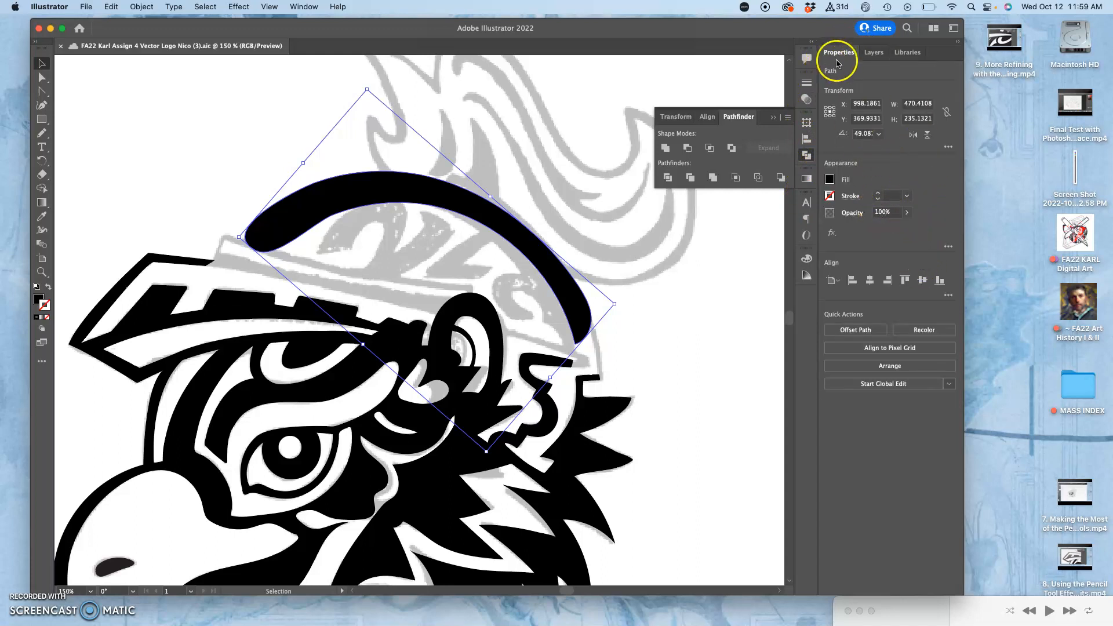
click(873, 53)
click(805, 100)
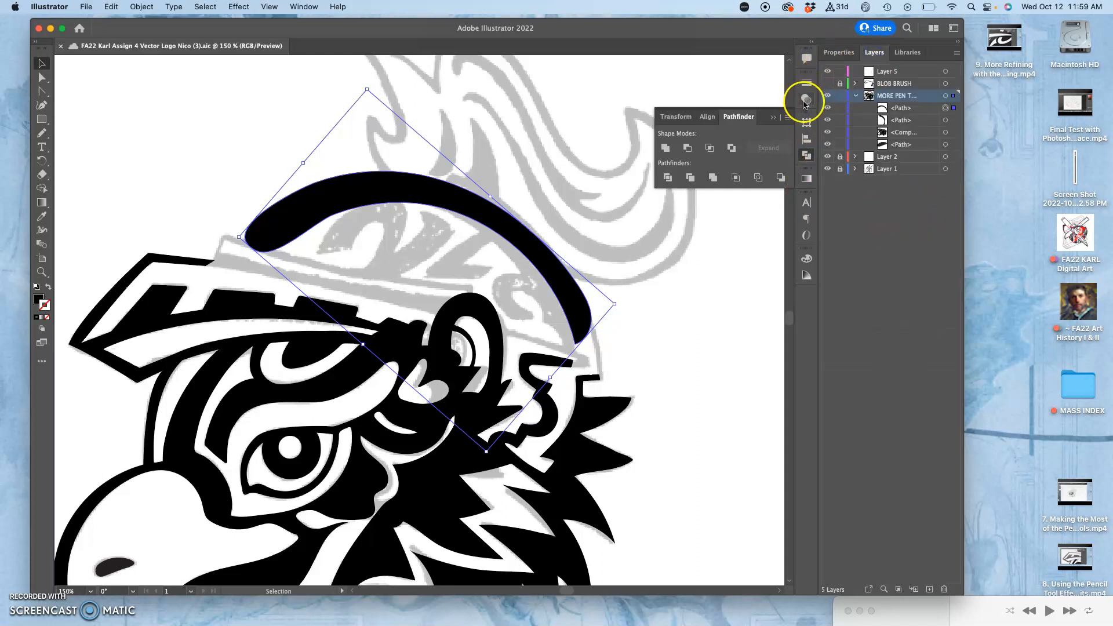
click(782, 94)
drag(768, 112, 764, 110)
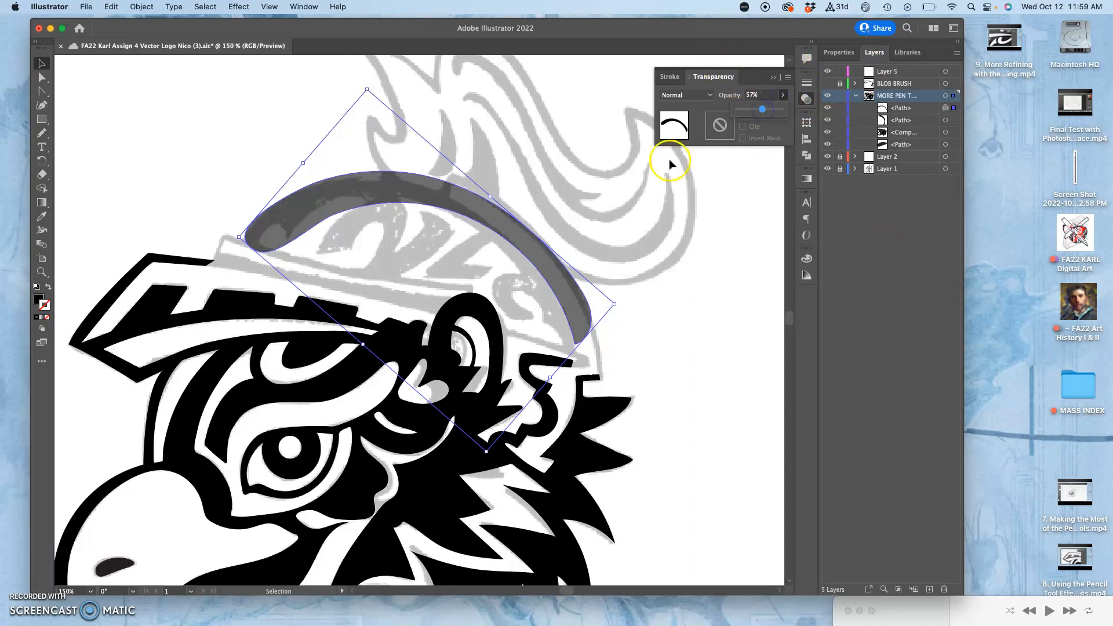
Extend the helmet arc with the Pencil tool by tracing the sketched lettering shapes and the helmet's back corner
click(44, 133)
key(super+equal)
key(super+equal)
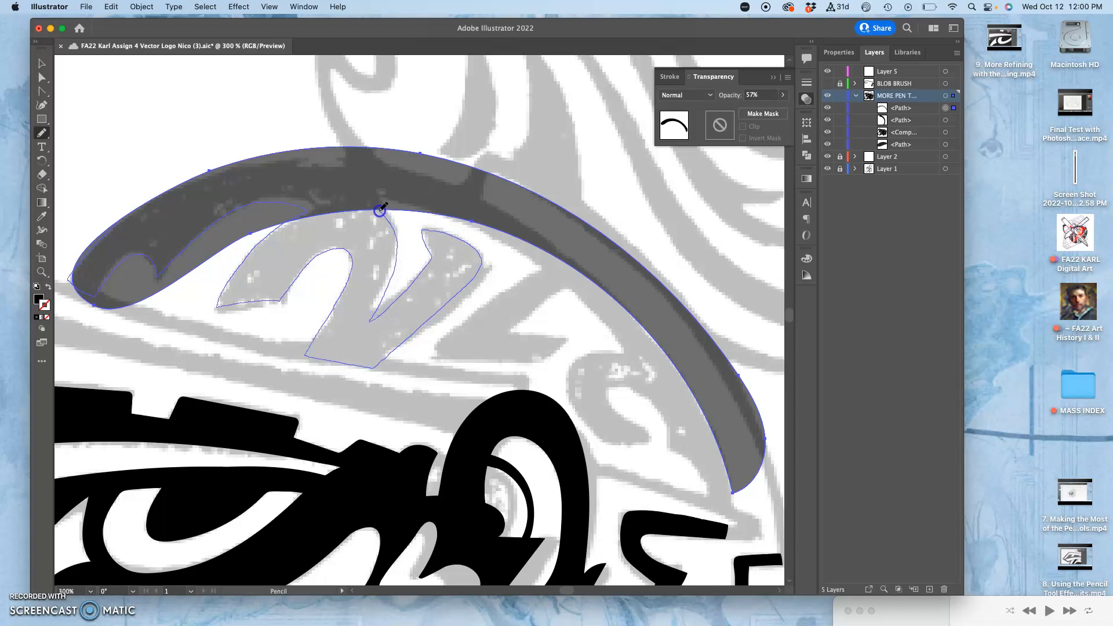
drag(399, 210, 399, 210)
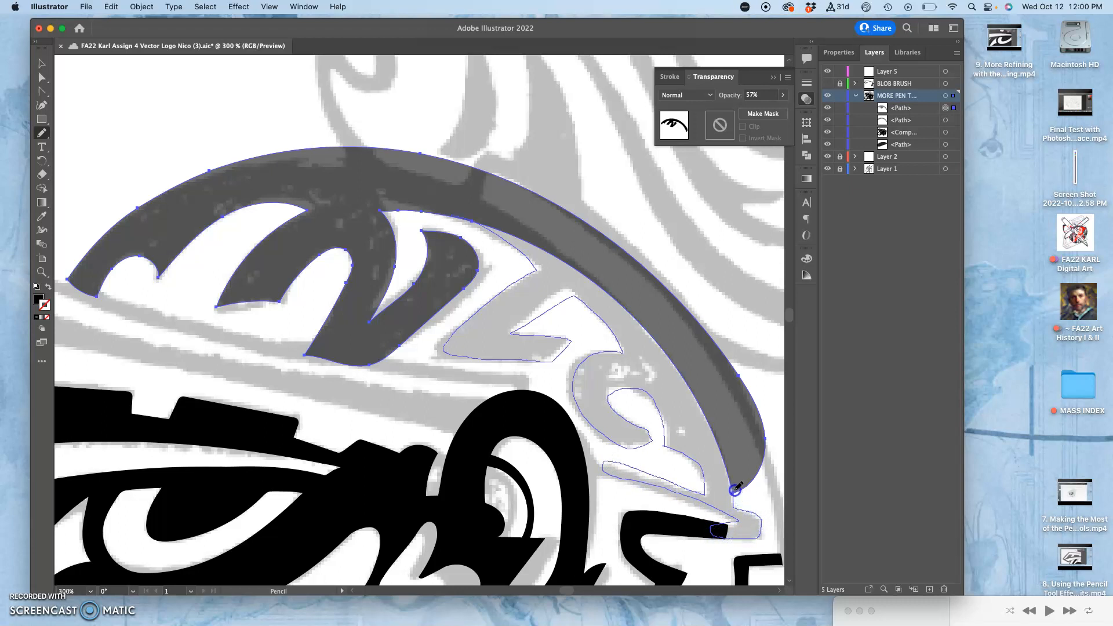
drag(747, 487, 748, 488)
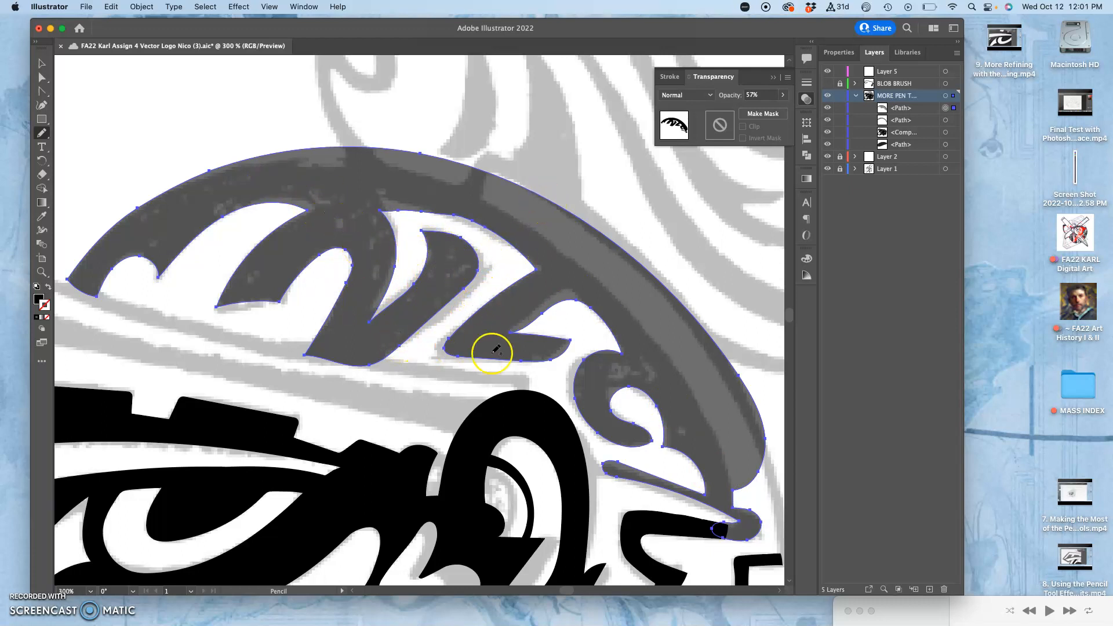
drag(564, 335, 600, 303)
drag(510, 329, 518, 337)
key(super+z)
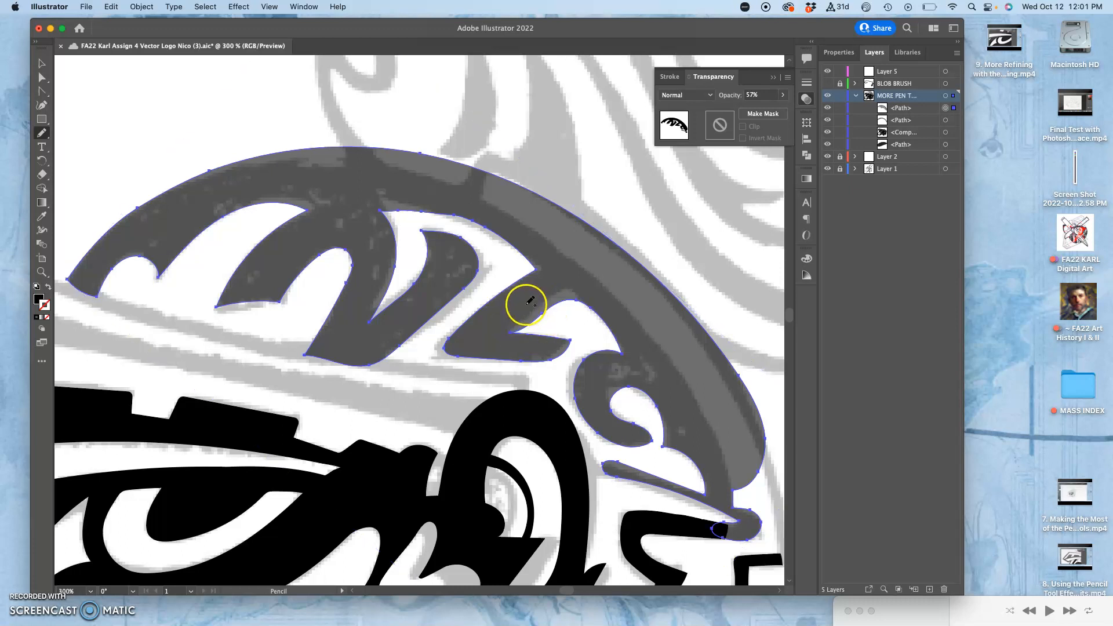
Refine the inner corner and lower stroke of the Z-shaped letter on the helmet with the Pencil tool
drag(570, 335, 486, 168)
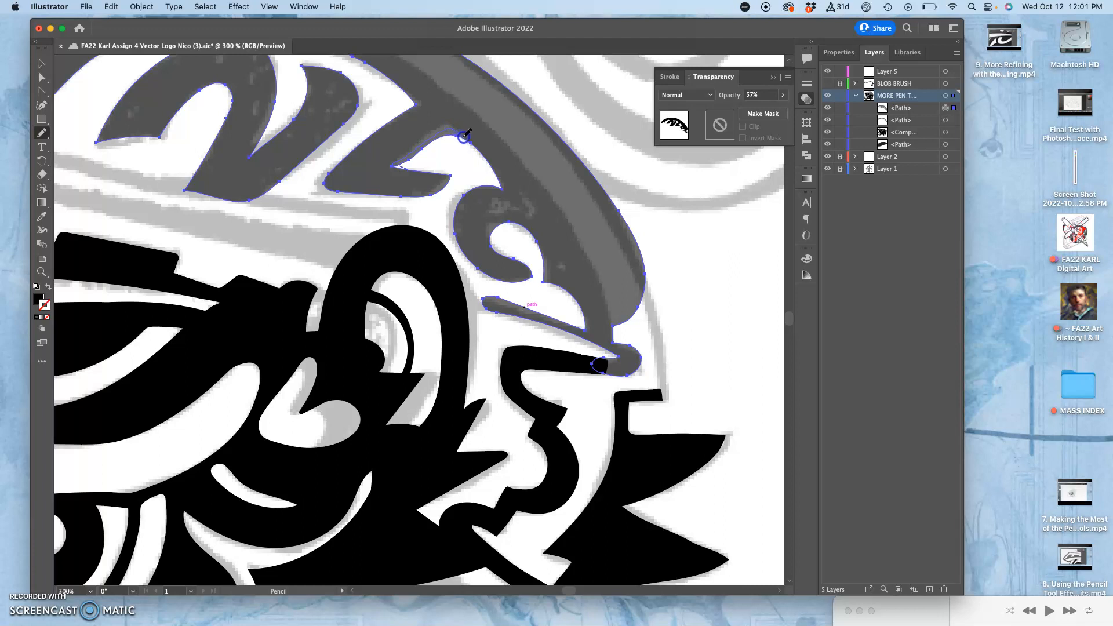
drag(452, 158, 406, 185)
drag(405, 153, 412, 169)
drag(402, 163, 402, 168)
Rotate the canvas view to about 55 degrees with the Rotate View tool, around the Z-shaped letter's lower stroke
key(super+minus)
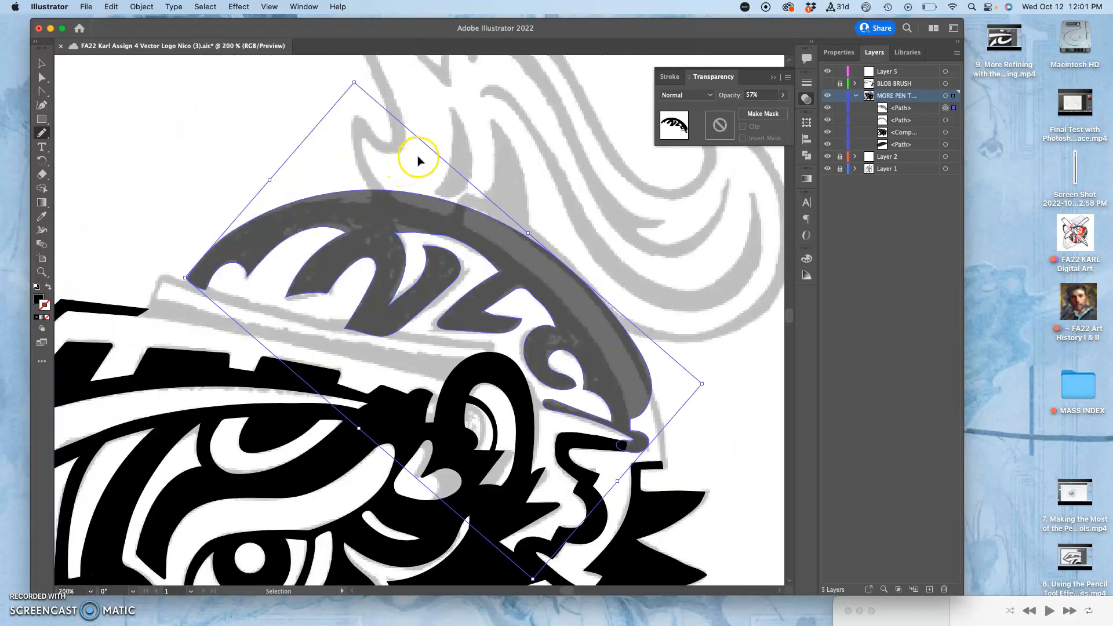
key(super+plus)
key(super+plus)
key(super+plus)
key(super+plus)
mouse_move(460, 233)
mouse_down()
mouse_move(264, 120)
mouse_move(238, 132)
mouse_up()
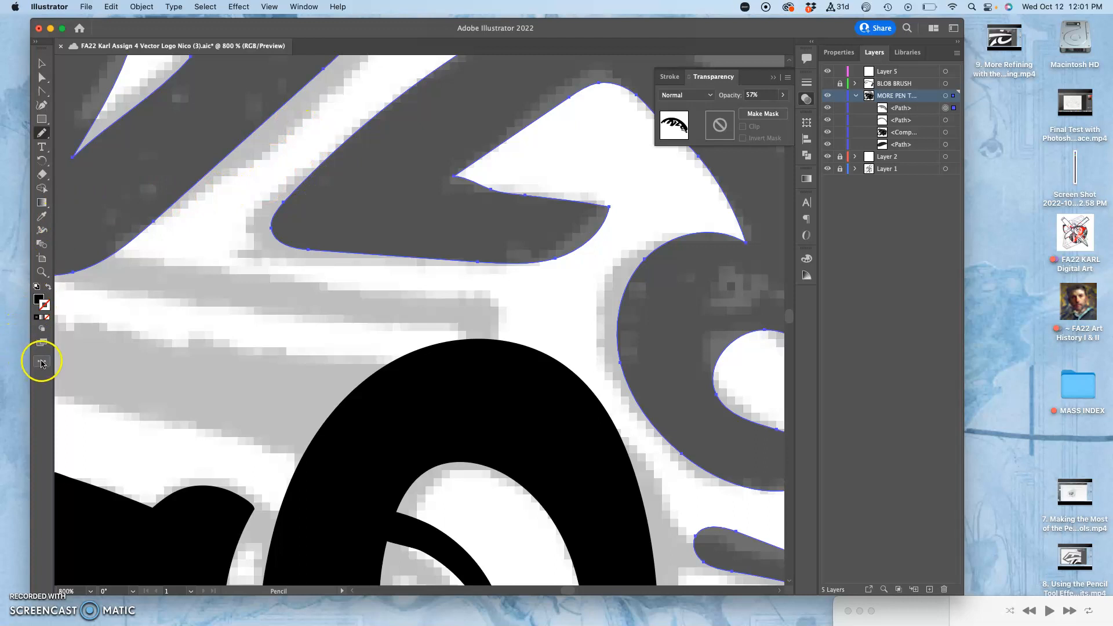
click(42, 363)
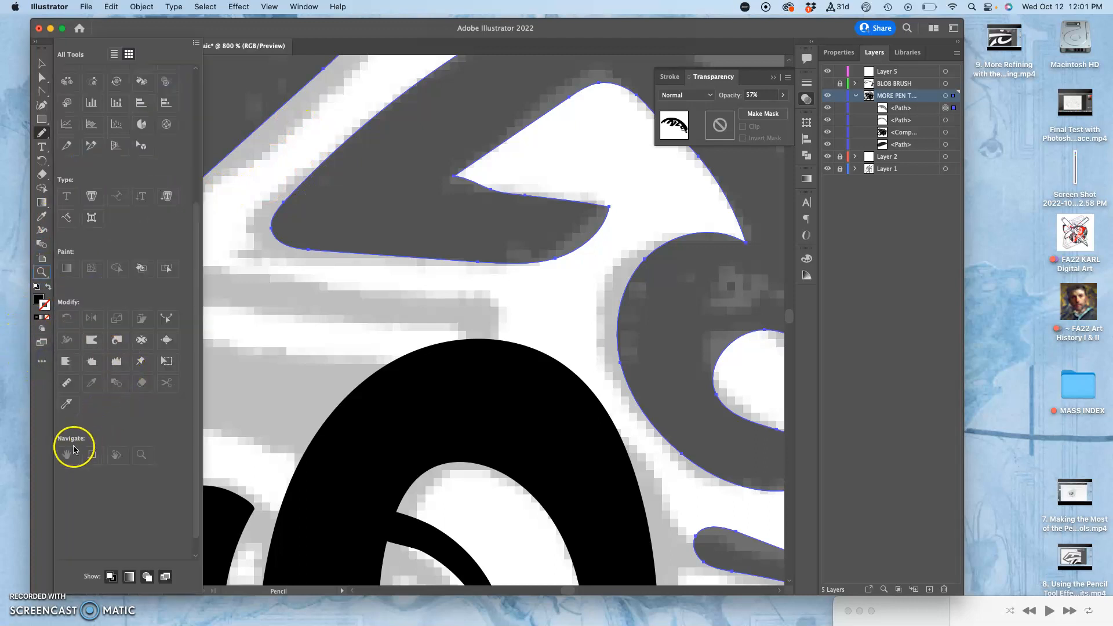
drag(68, 456, 69, 449)
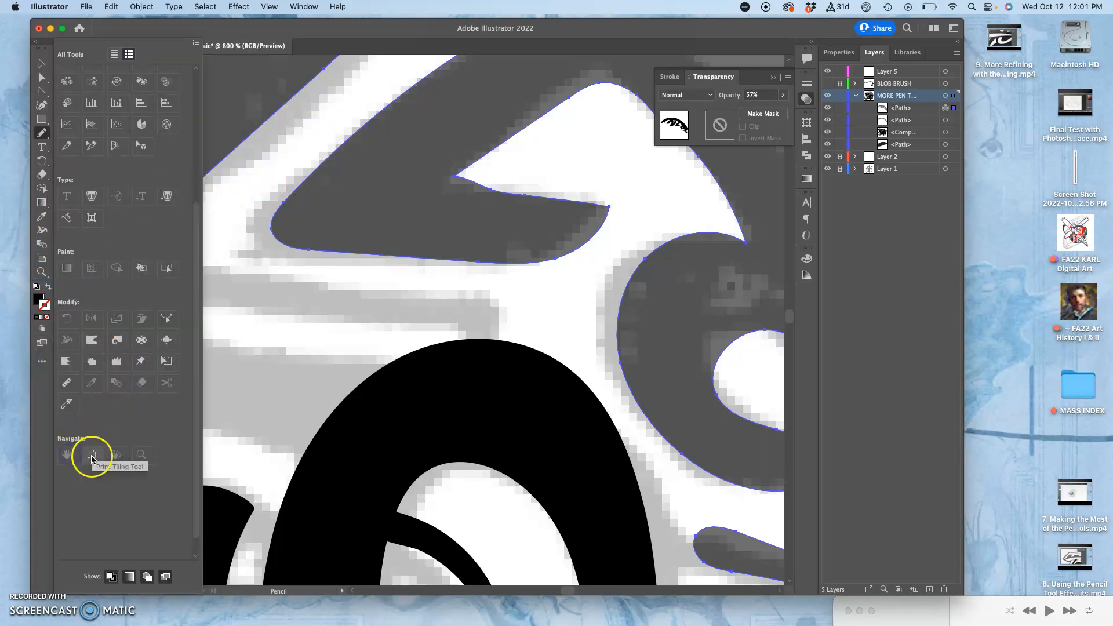
click(117, 456)
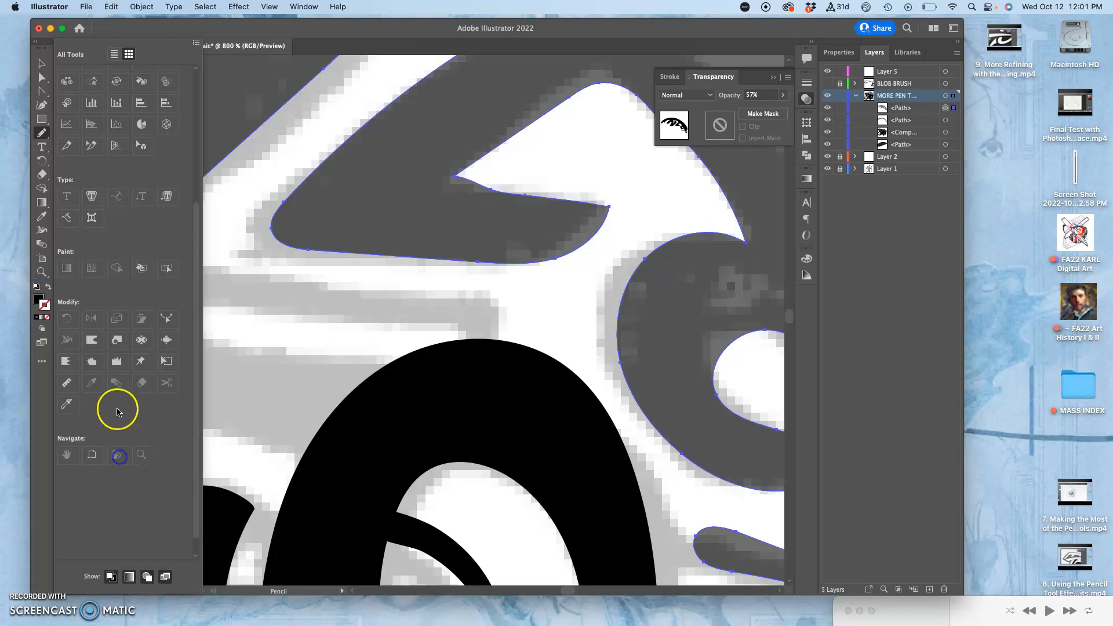
drag(40, 272, 74, 299)
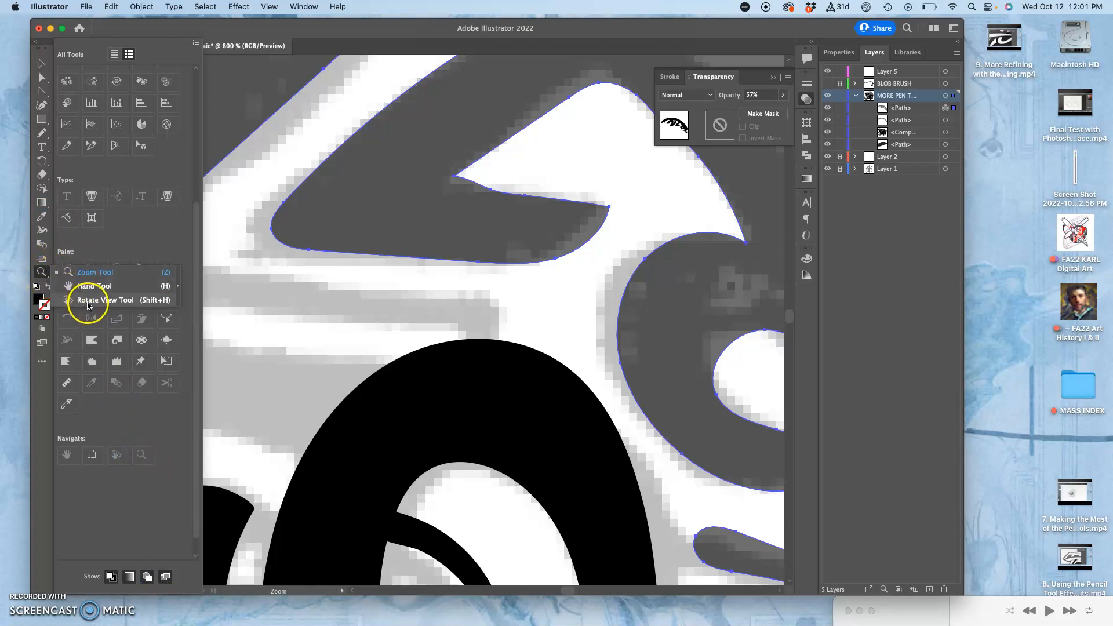
click(88, 302)
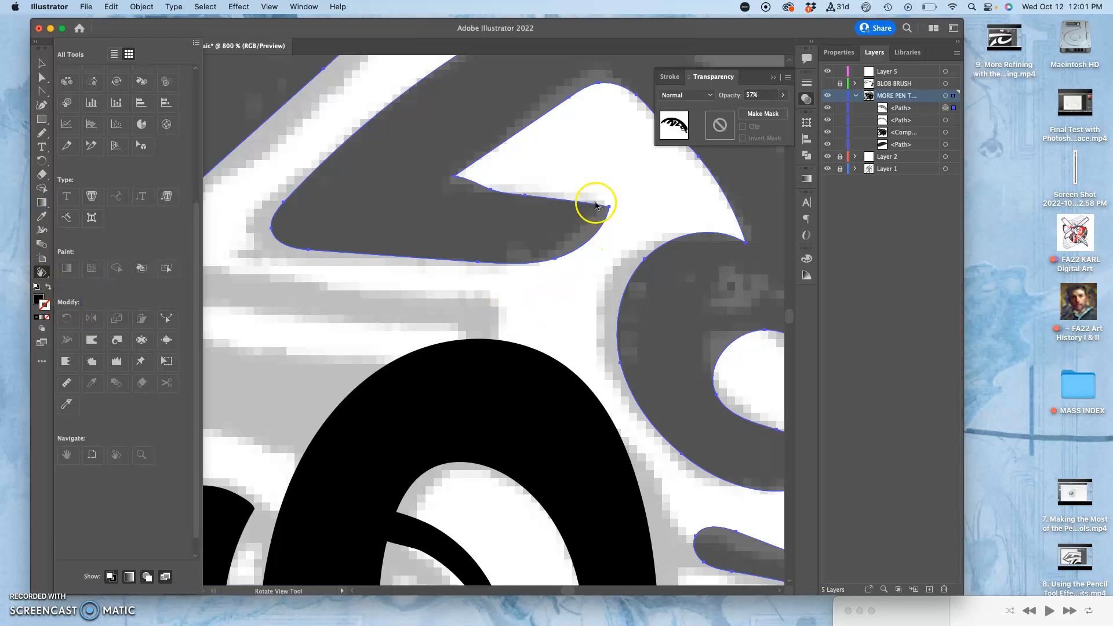
click(581, 169)
drag(520, 199, 405, 295)
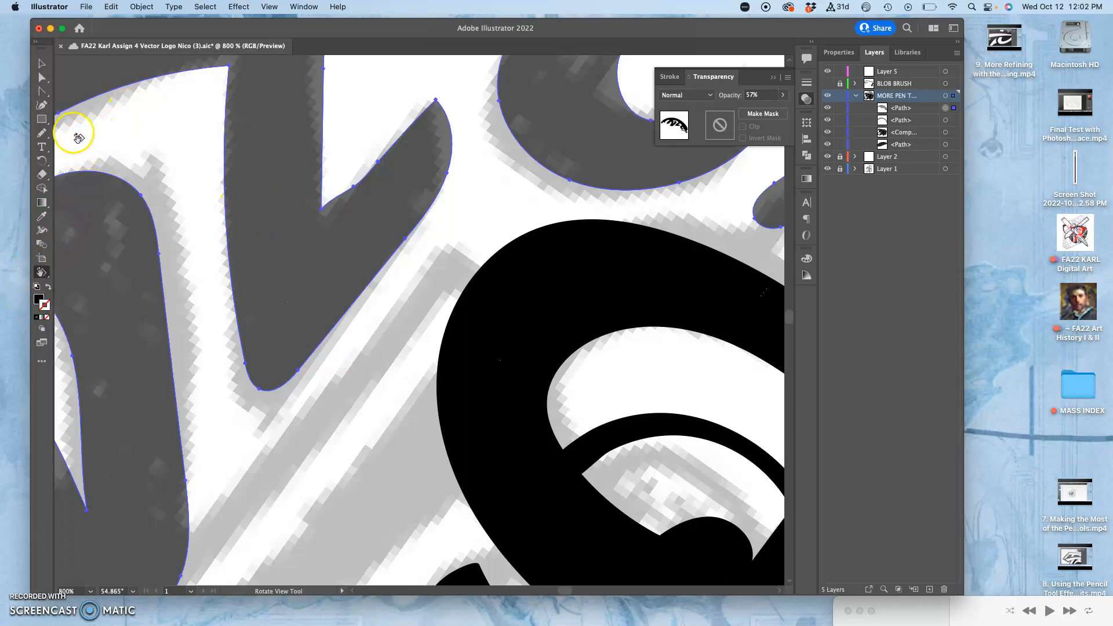
Redraw the Z-shaped letter's inner corner with the Pencil tool and reset the canvas view rotation to 0 degrees
click(41, 133)
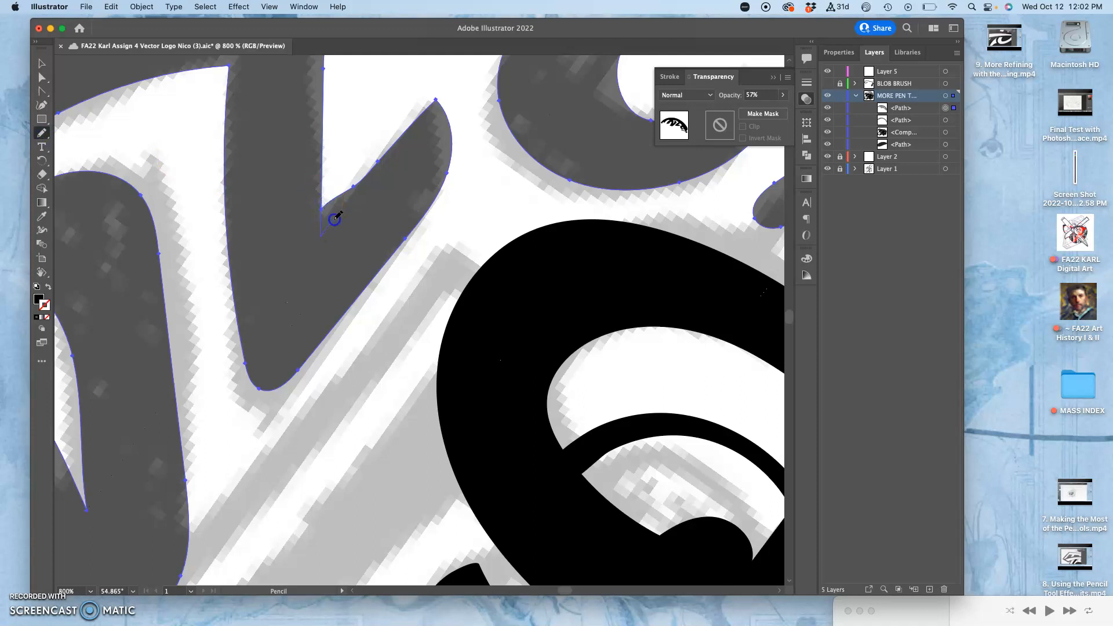
drag(381, 157, 383, 157)
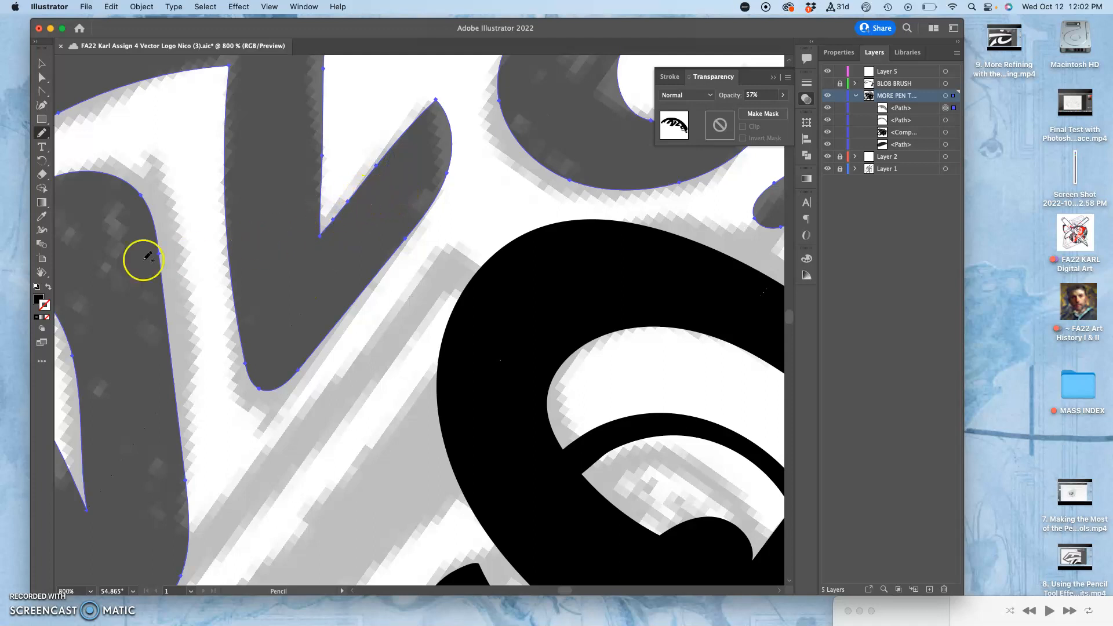
click(43, 273)
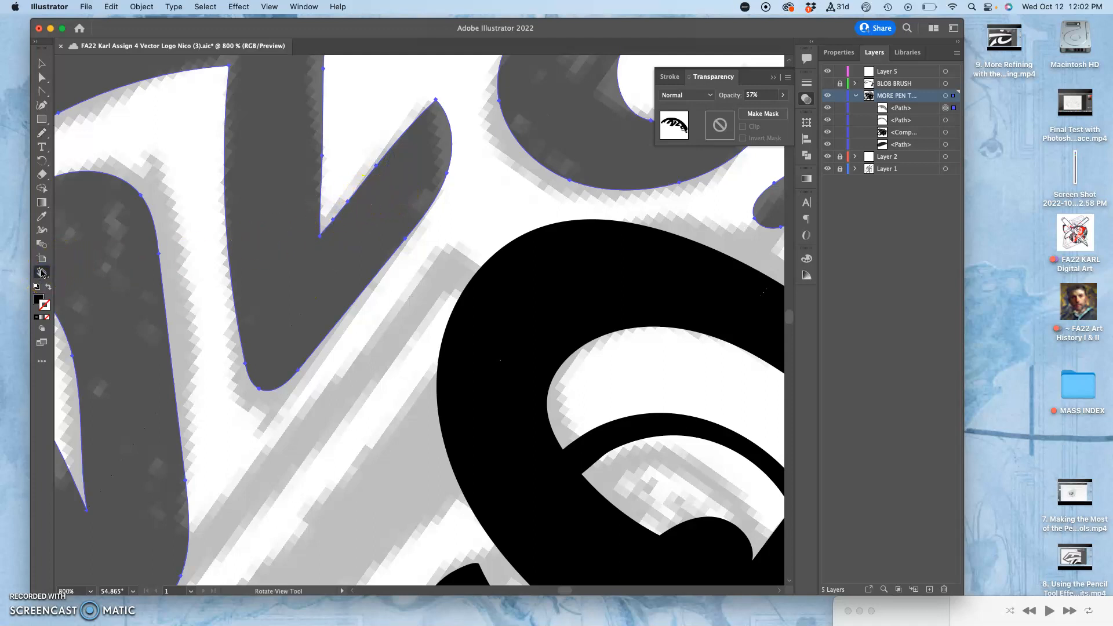
double_click(42, 272)
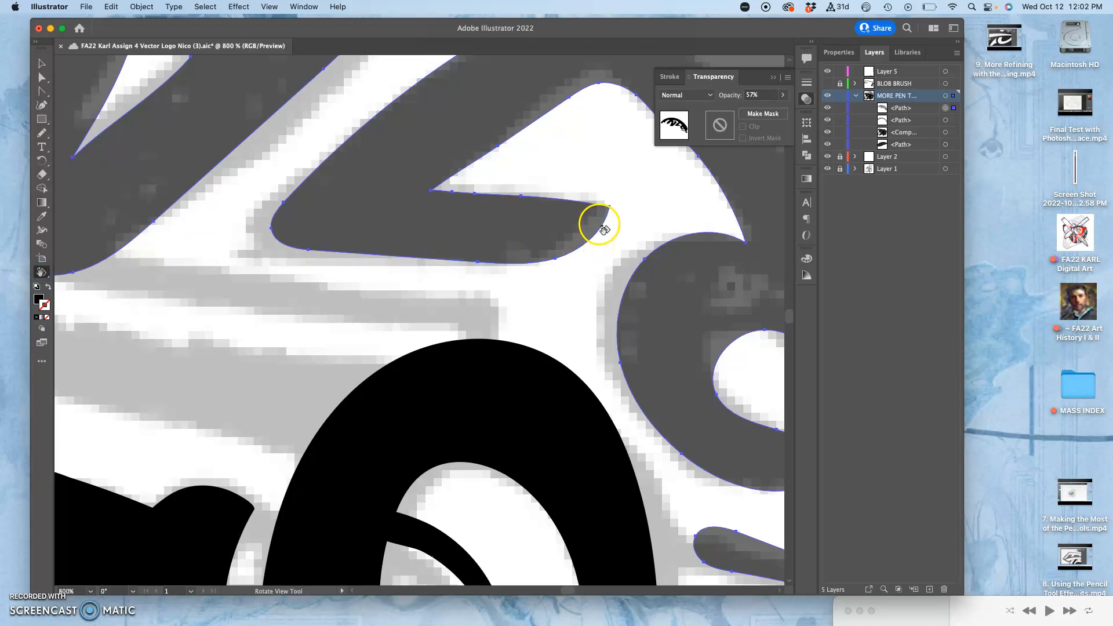
Delete two surplus anchor points from the helmet's inner curve between the Z-shaped and C-shaped letters
drag(609, 221, 446, 284)
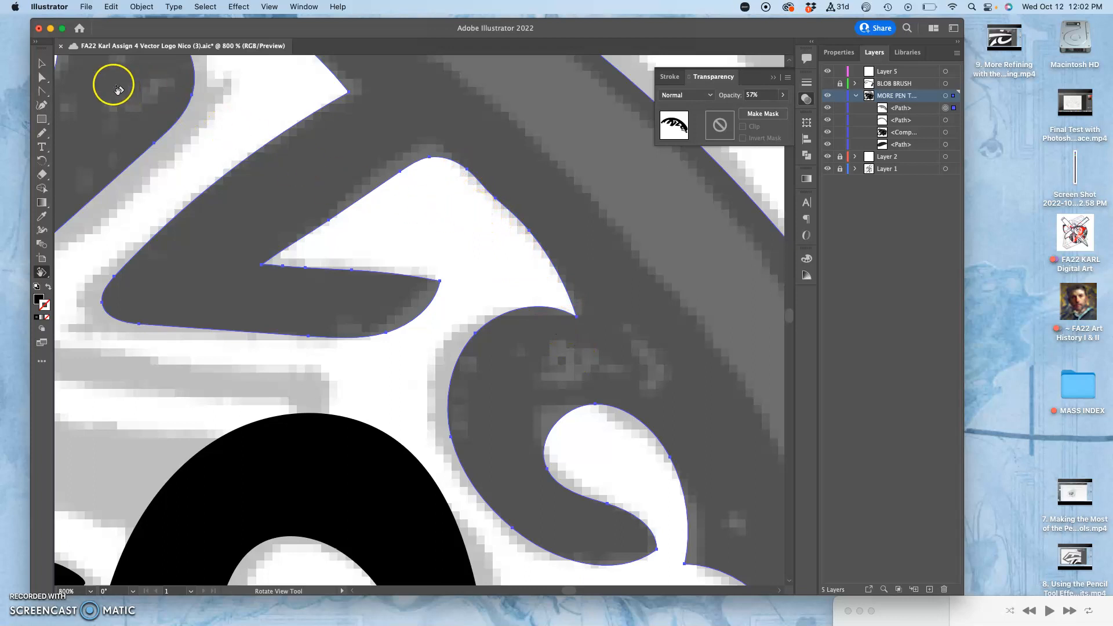
key(minus)
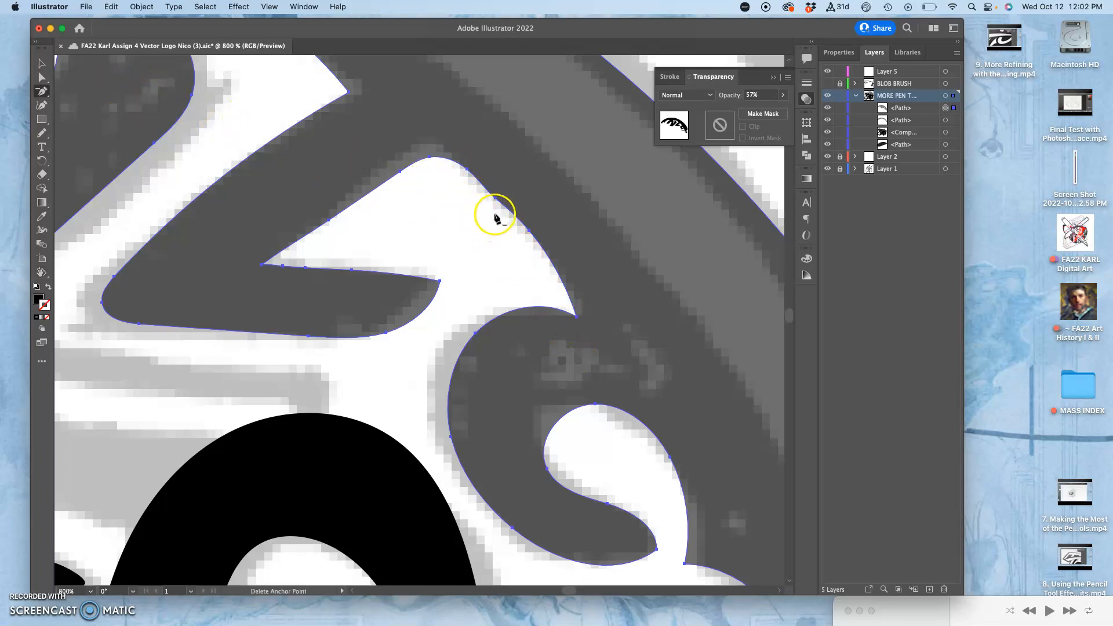
click(496, 200)
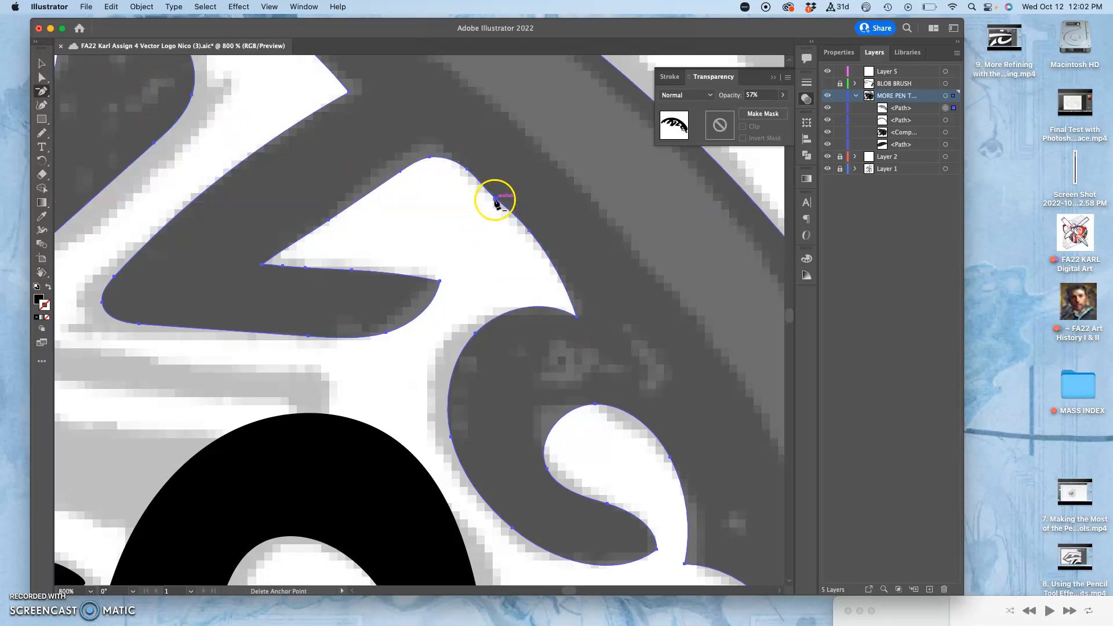
click(530, 233)
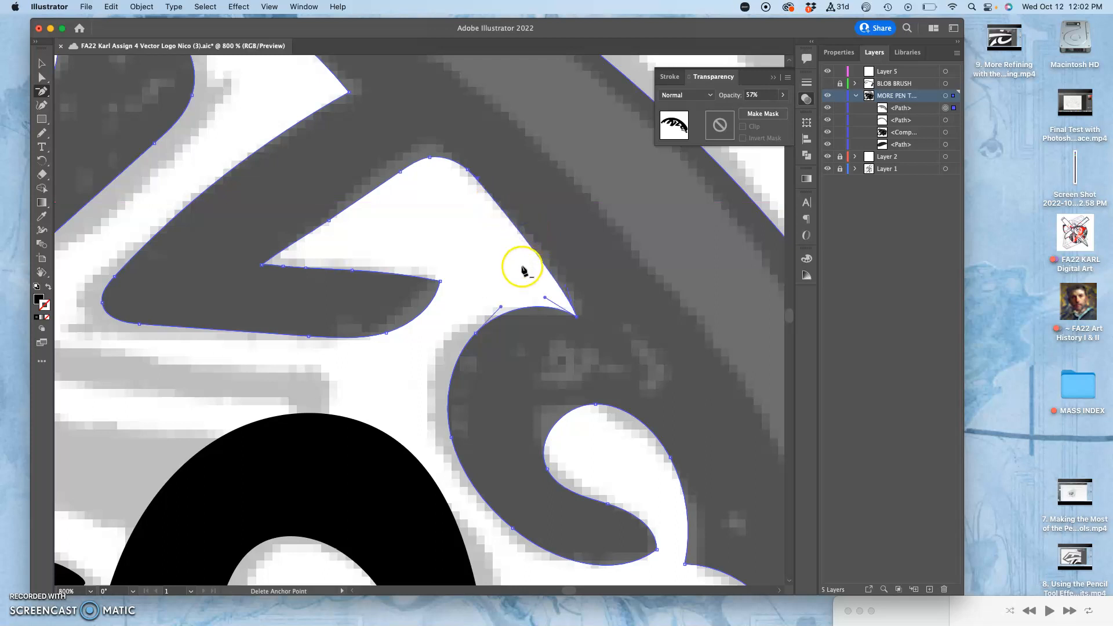
Adjust the direction handle at the pointed corner above the C-shaped letter with the Anchor Point tool to reshape its upper curve
key(shift+c)
drag(545, 297, 577, 317)
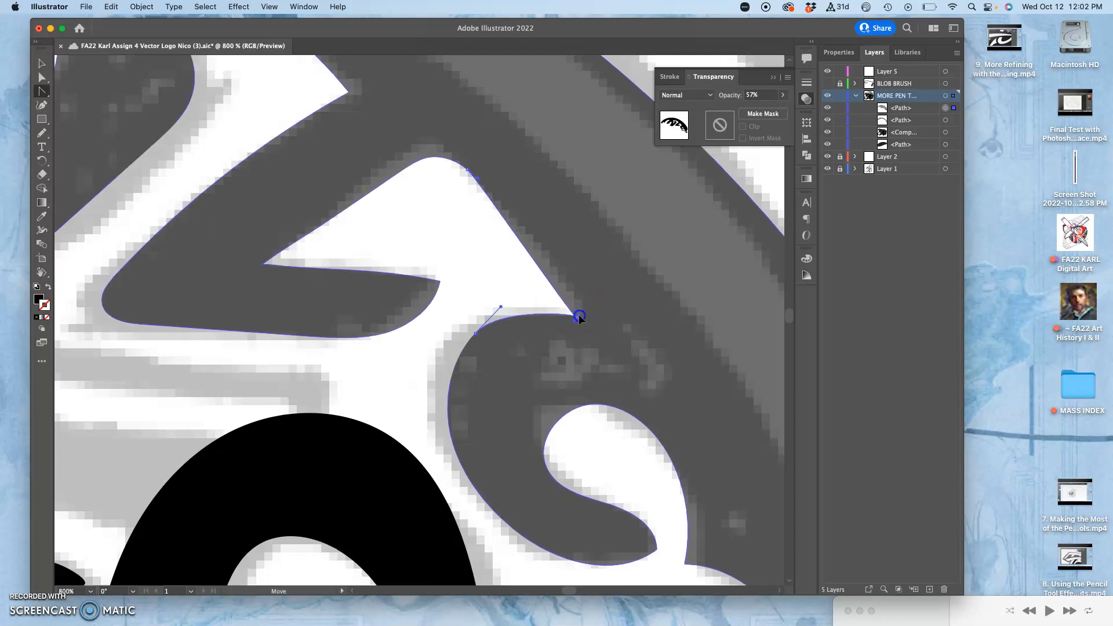
drag(579, 330, 551, 306)
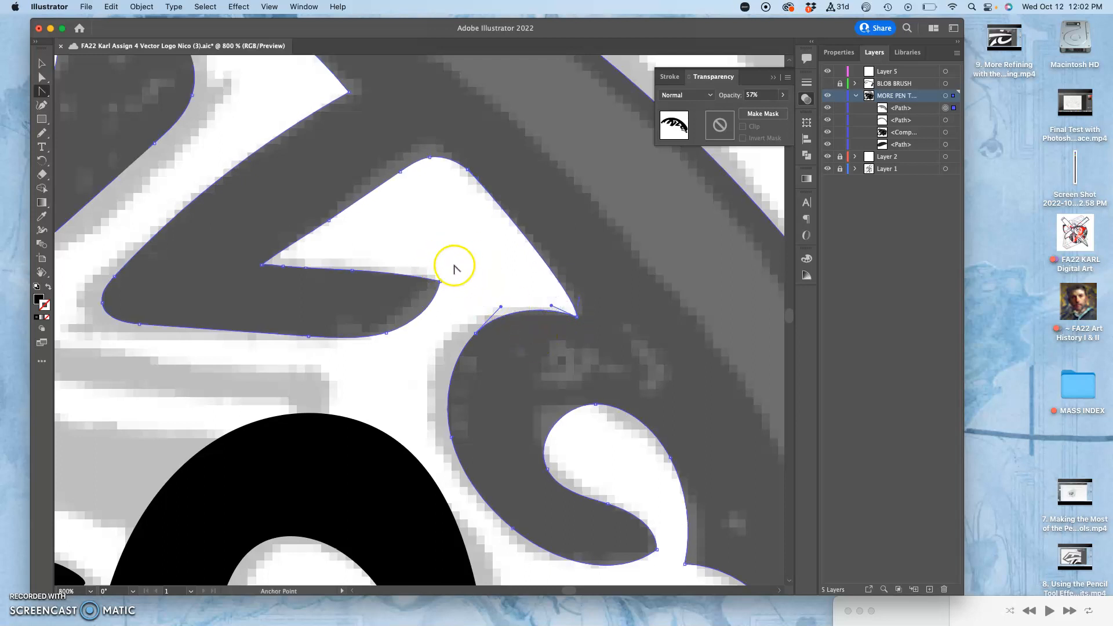
Restore the helmet shape's opacity to 100%
key(super+minus)
key(super+minus)
key(super+minus)
key(super+minus)
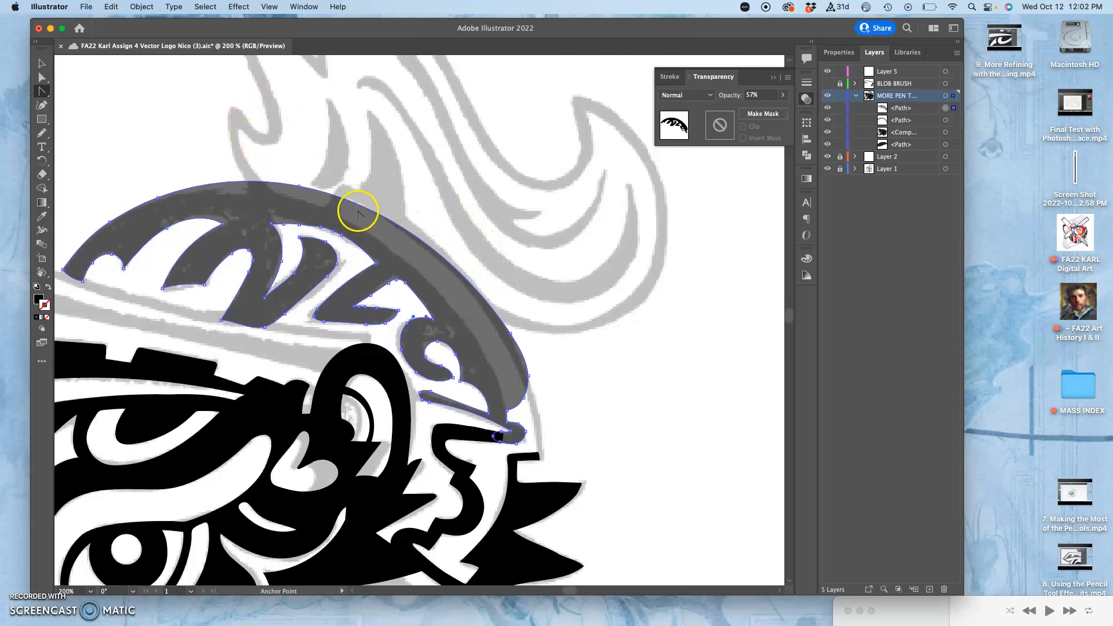
drag(366, 194, 479, 134)
drag(522, 260, 487, 202)
click(783, 94)
drag(762, 110, 809, 115)
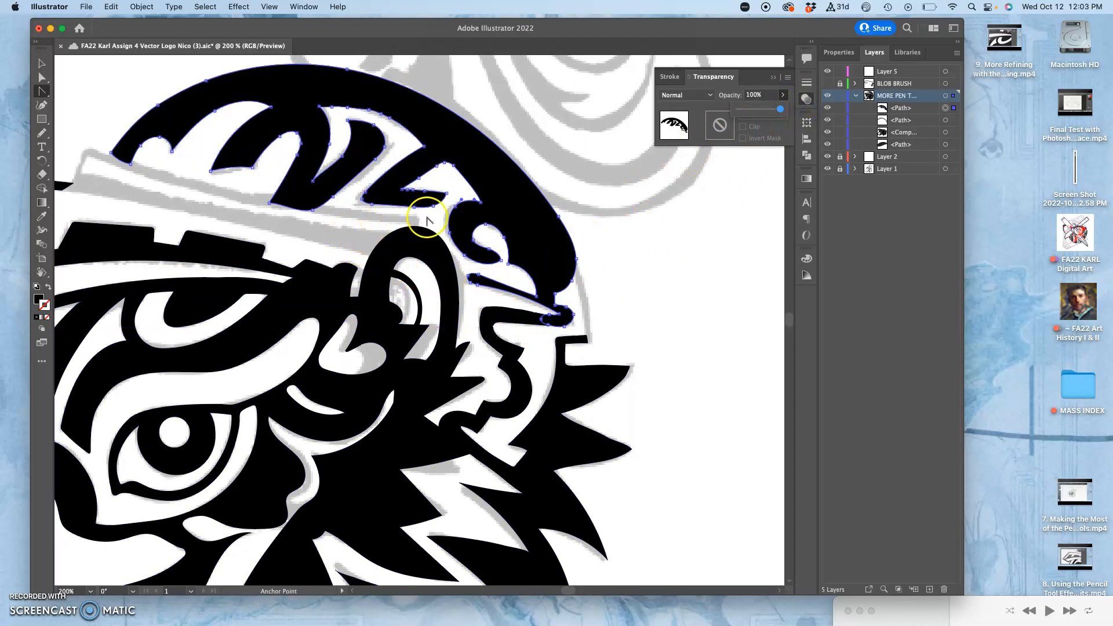
Draw a long, thin black rectangle across the sketched band between the cap's brim and the helmet lettering
drag(340, 239, 556, 249)
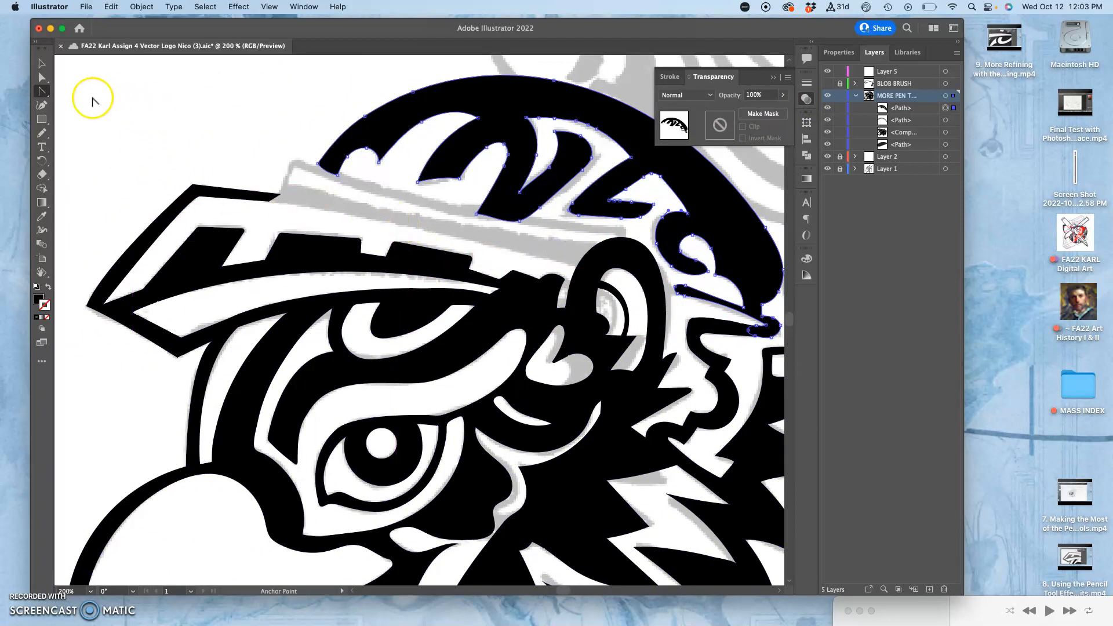
click(41, 119)
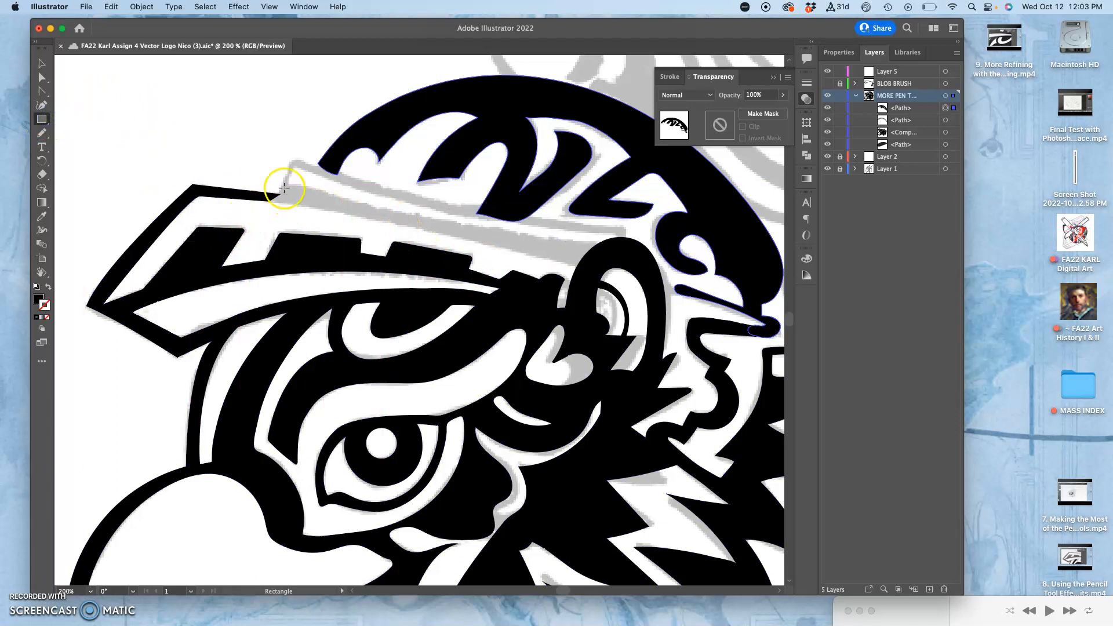
drag(269, 180, 650, 223)
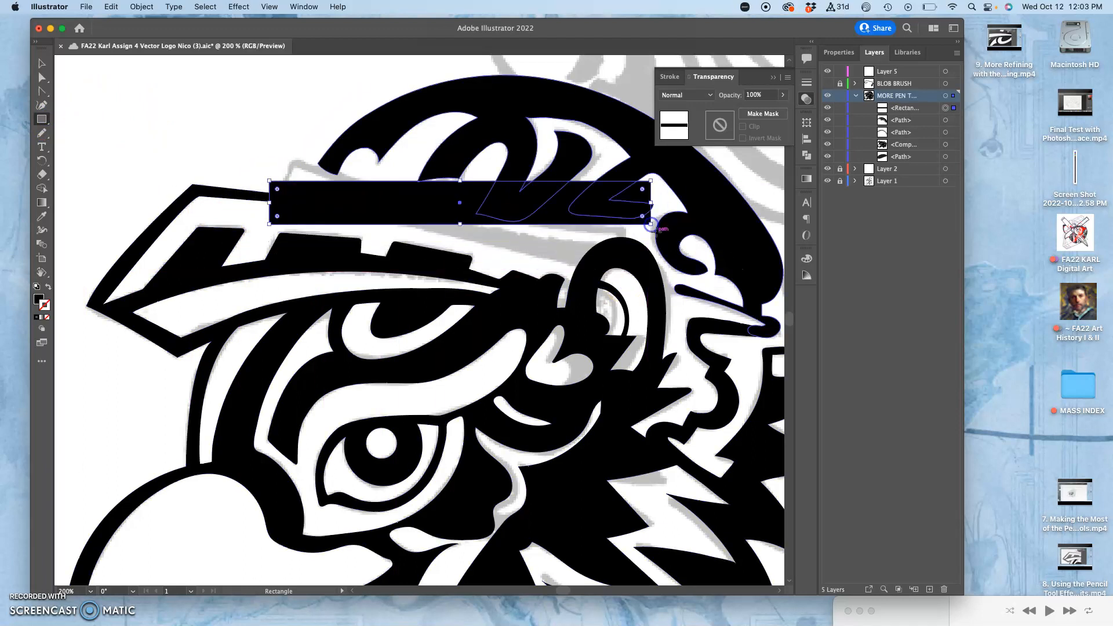
Rotate and position the rectangle along the sketched band's slope and reduce its height to a narrow strip
click(42, 63)
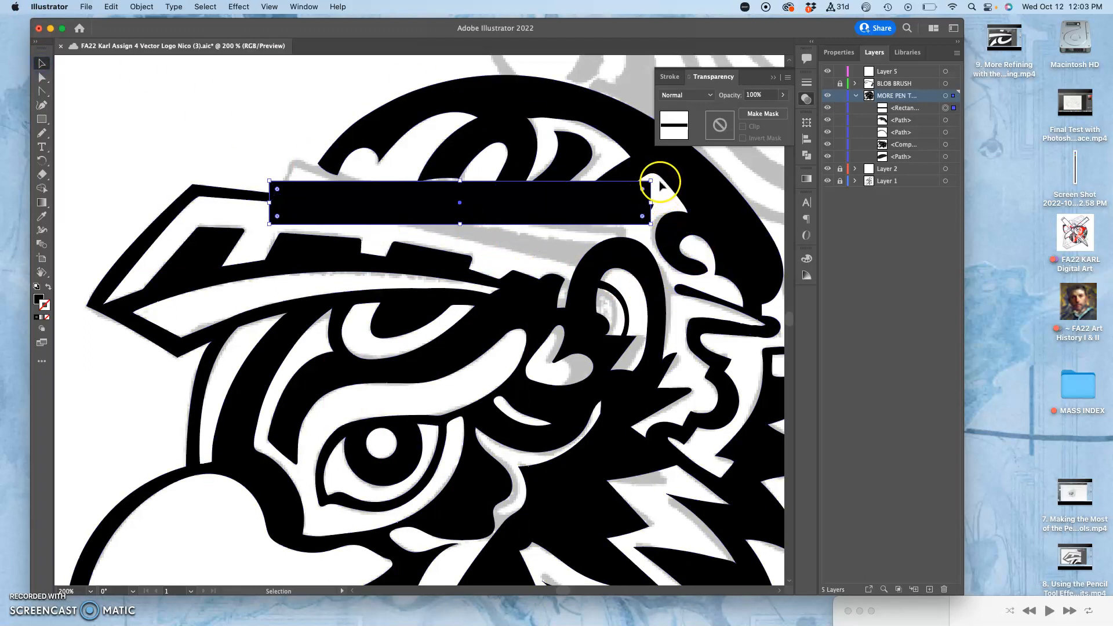
drag(655, 180, 643, 218)
drag(539, 207, 520, 229)
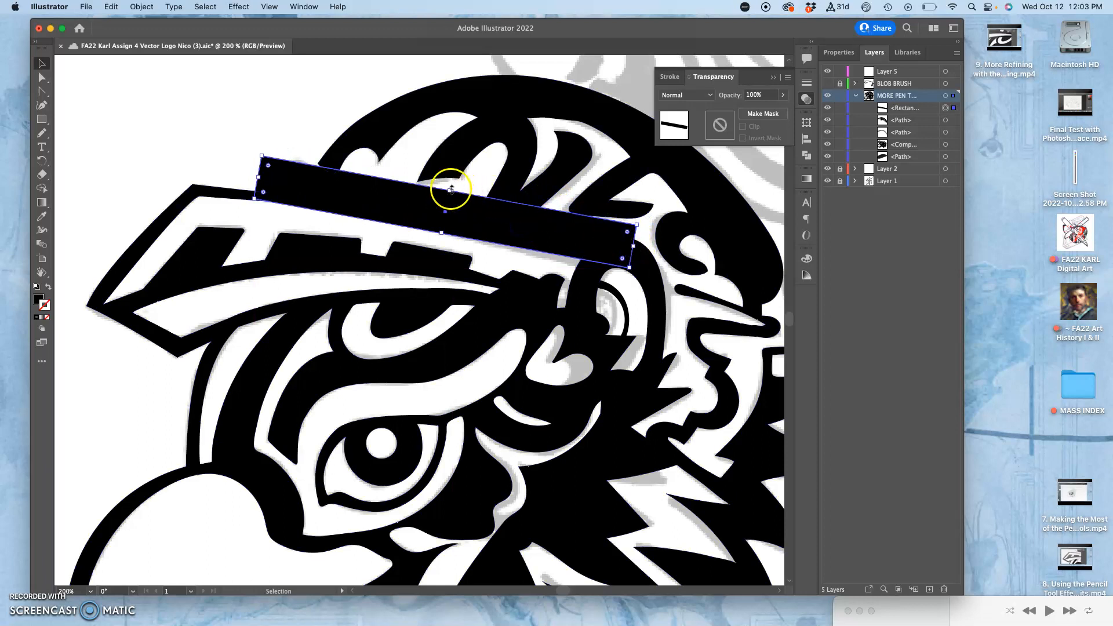
drag(451, 190, 427, 214)
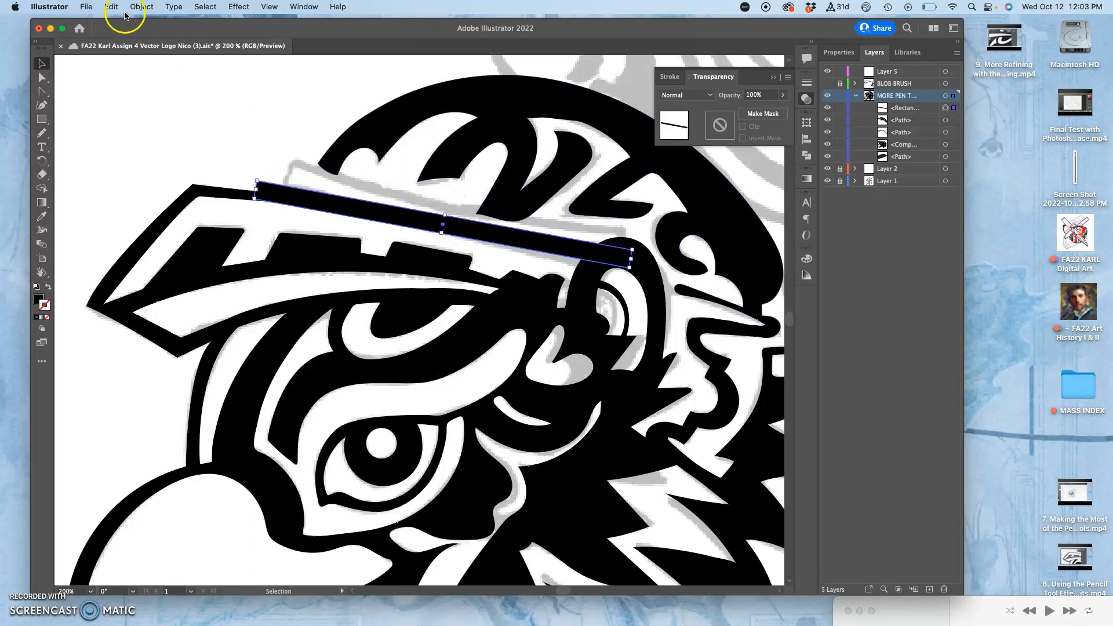
Shorten the strip's front end so it meets the end of the brim's upper outline
key(super+equal)
key(super+equal)
key(super+equal)
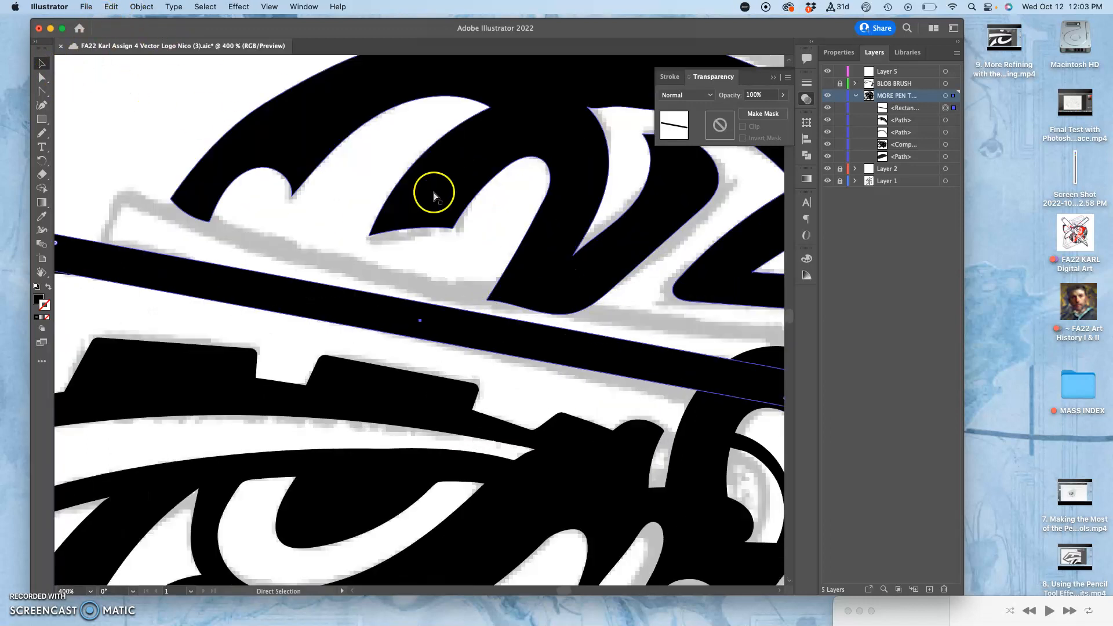
key(space)
drag(323, 205, 702, 191)
drag(499, 201, 520, 172)
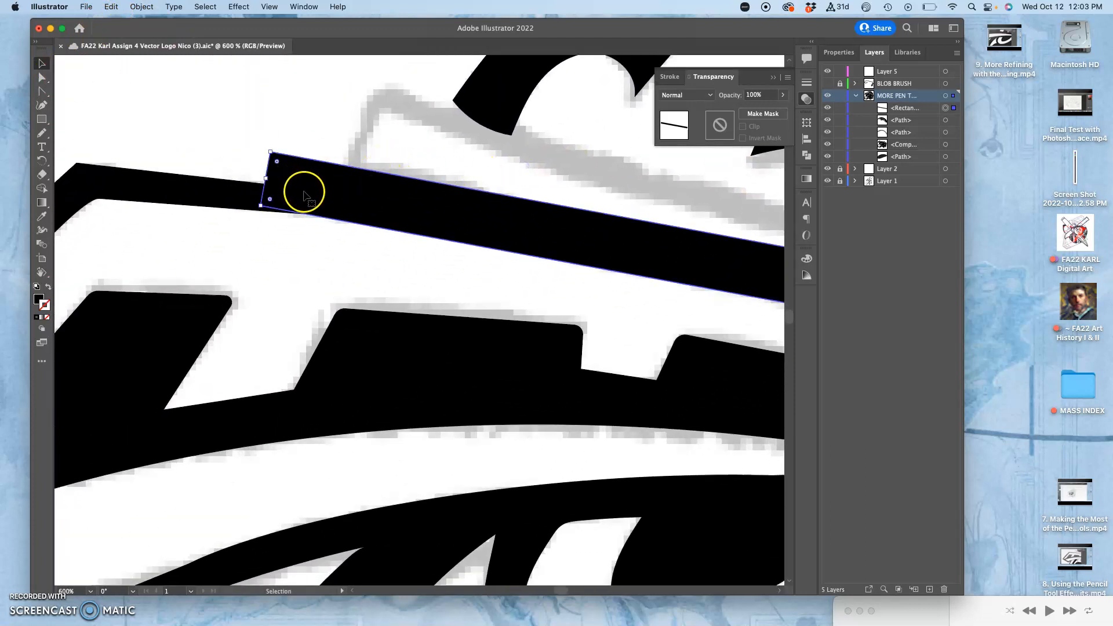
drag(288, 196, 308, 184)
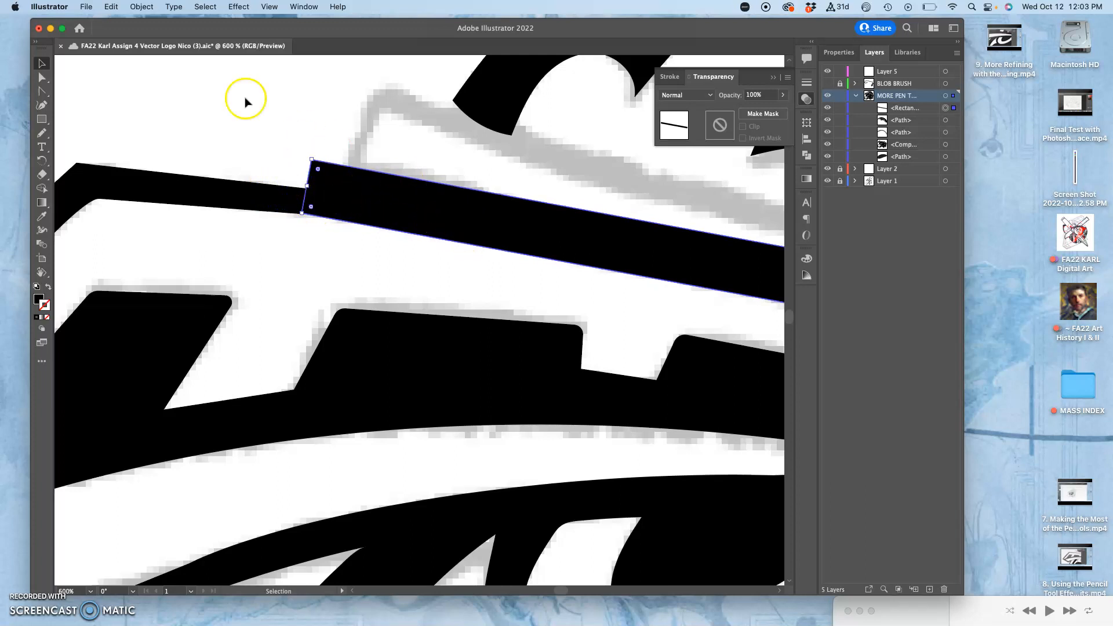
Add an anchor point near the middle of the strip's lower edge with the Add Anchor Point tool
drag(42, 93, 84, 98)
drag(562, 293, 301, 109)
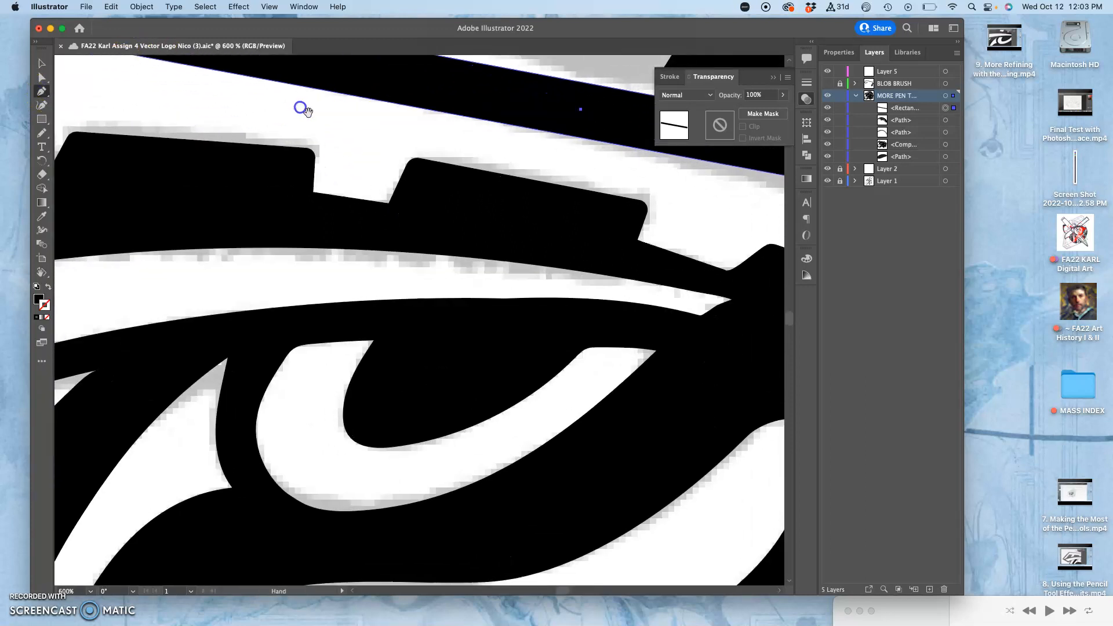
click(571, 136)
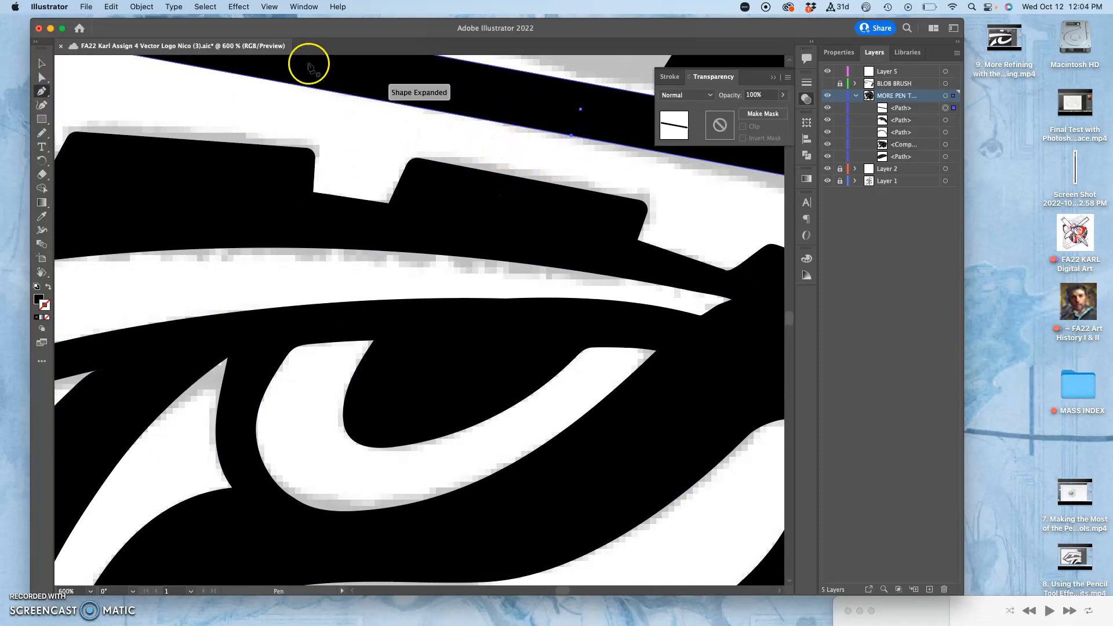
Move only the added anchor point slightly upward with the Direct Selection tool to bend the strip's lower edge
click(42, 78)
drag(572, 137, 575, 129)
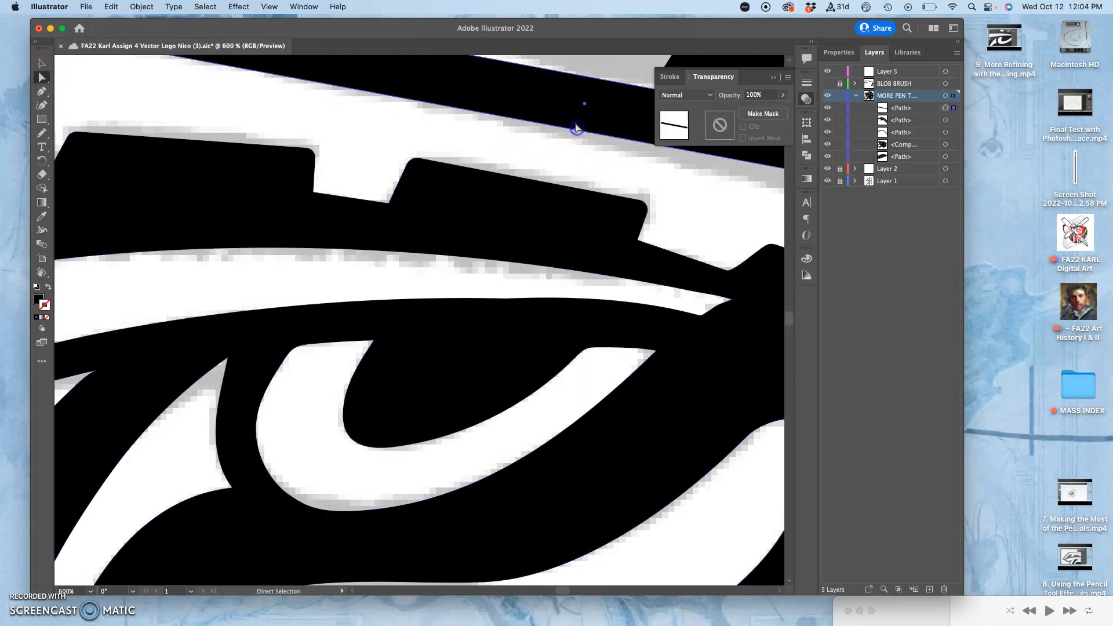
key(super+z)
key(super+equal)
key(super+equal)
drag(457, 286, 575, 125)
click(509, 233)
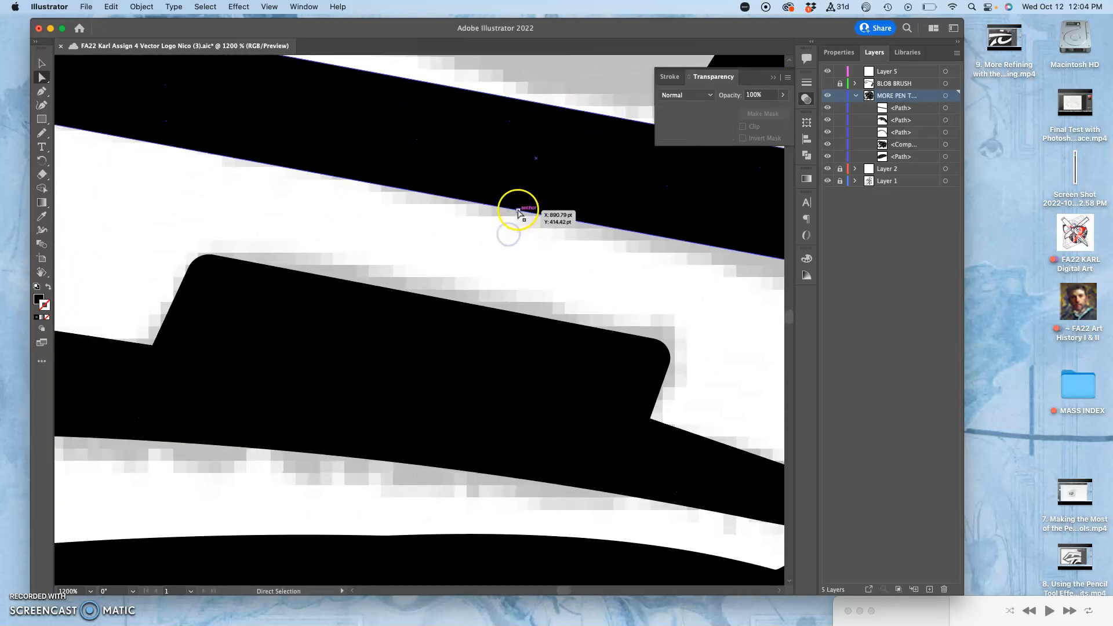
mouse_move(518, 212)
mouse_down()
mouse_move(532, 186)
mouse_move(526, 198)
mouse_up()
key(super+minus)
key(super+minus)
key(super+minus)
key(super+minus)
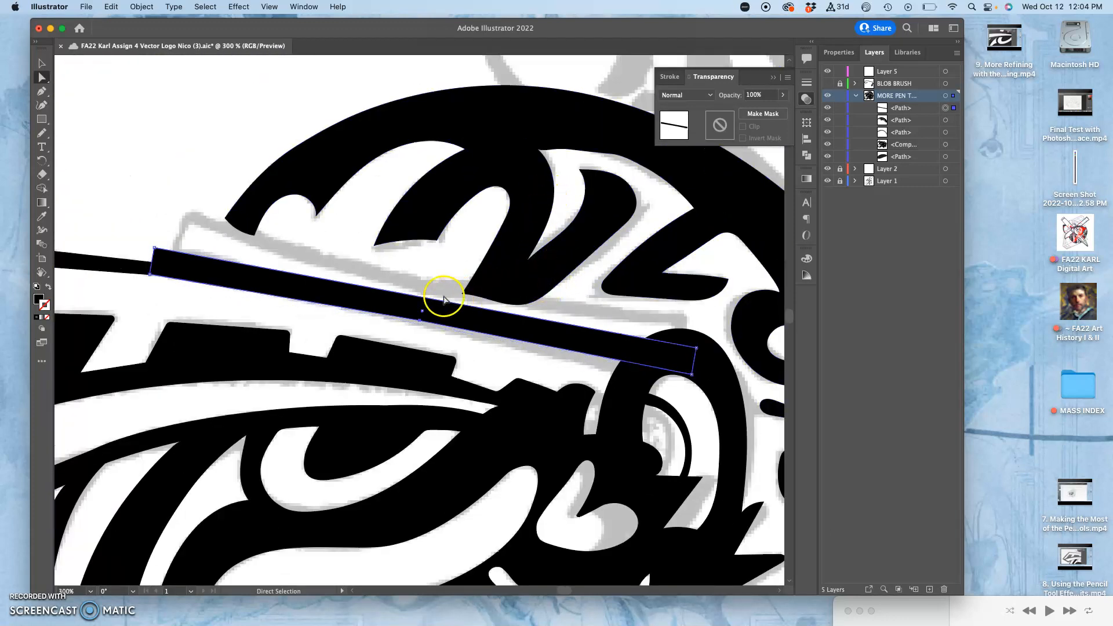
key(super+equal)
key(super+equal)
key(super+equal)
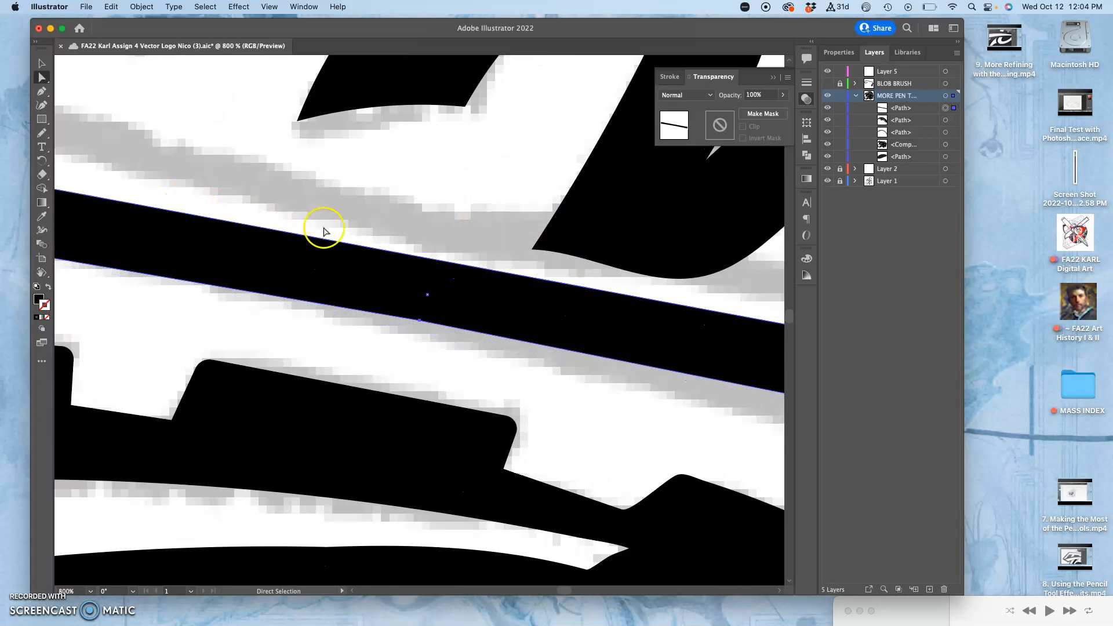
Lower the upper corner of the strip's front end to line up with the brim outline's upper edge
drag(347, 263, 611, 296)
drag(278, 223, 469, 189)
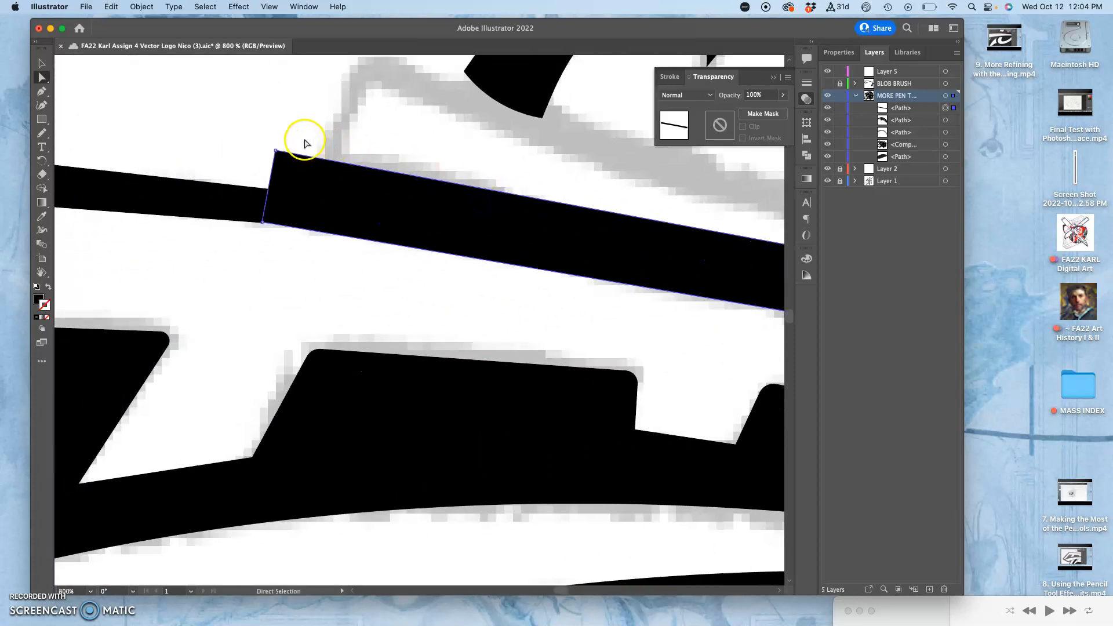
click(287, 129)
drag(276, 151, 270, 190)
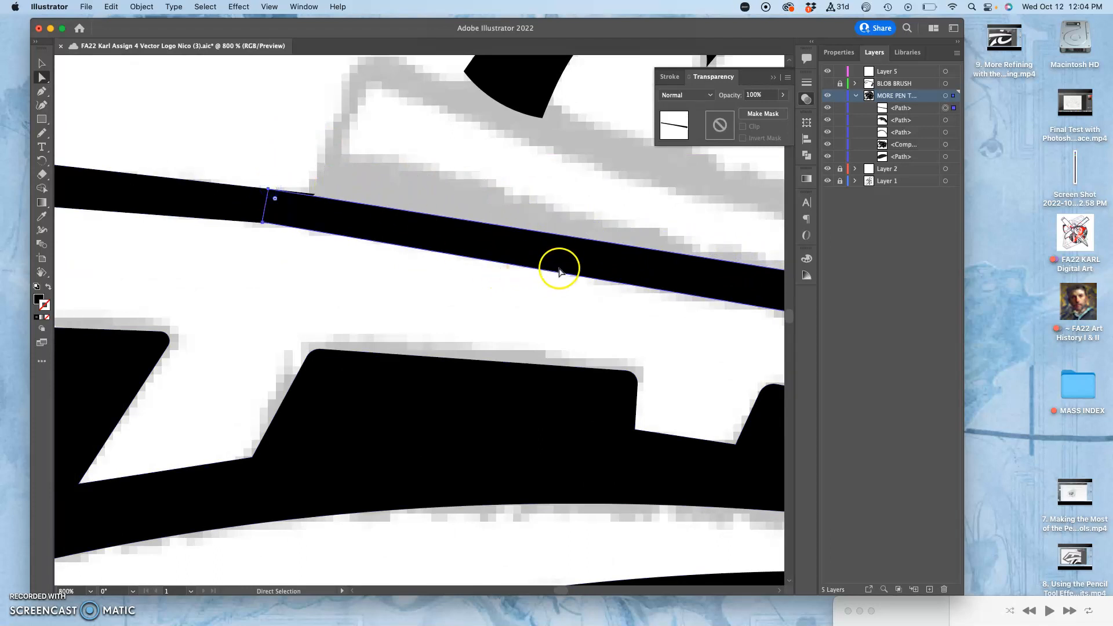
Look over the strip along its full length and save the document
drag(776, 329, 397, 189)
drag(502, 246, 186, 136)
drag(537, 210, 216, 217)
drag(512, 236, 395, 228)
key(super+minus)
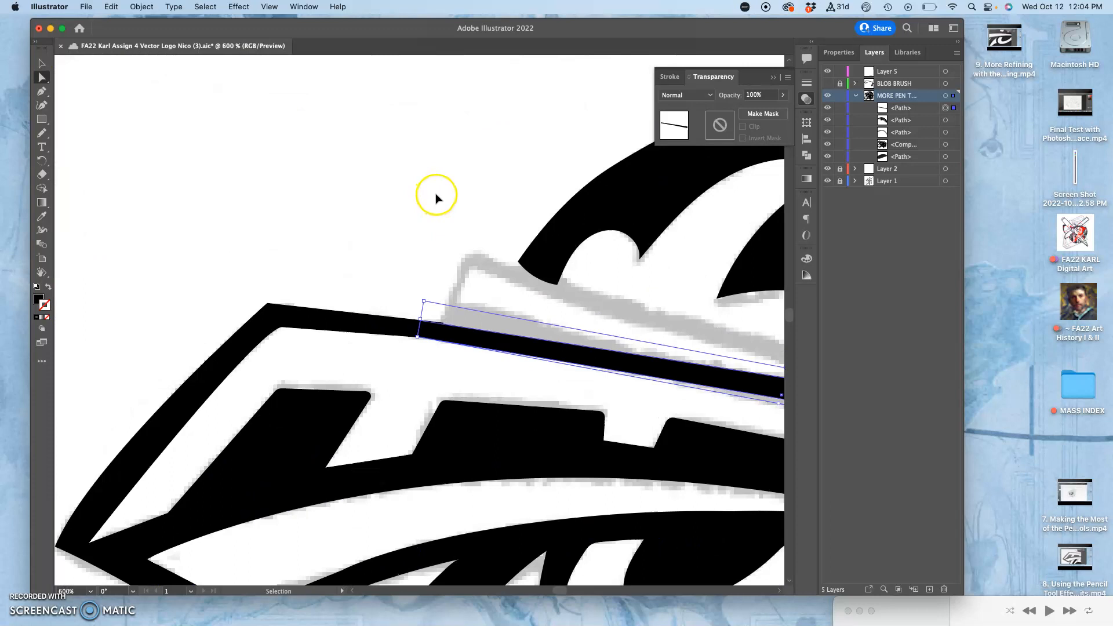
key(super+minus)
key(super+minus)
key(super+minus)
key(super+minus)
key(super+plus)
key(super+plus)
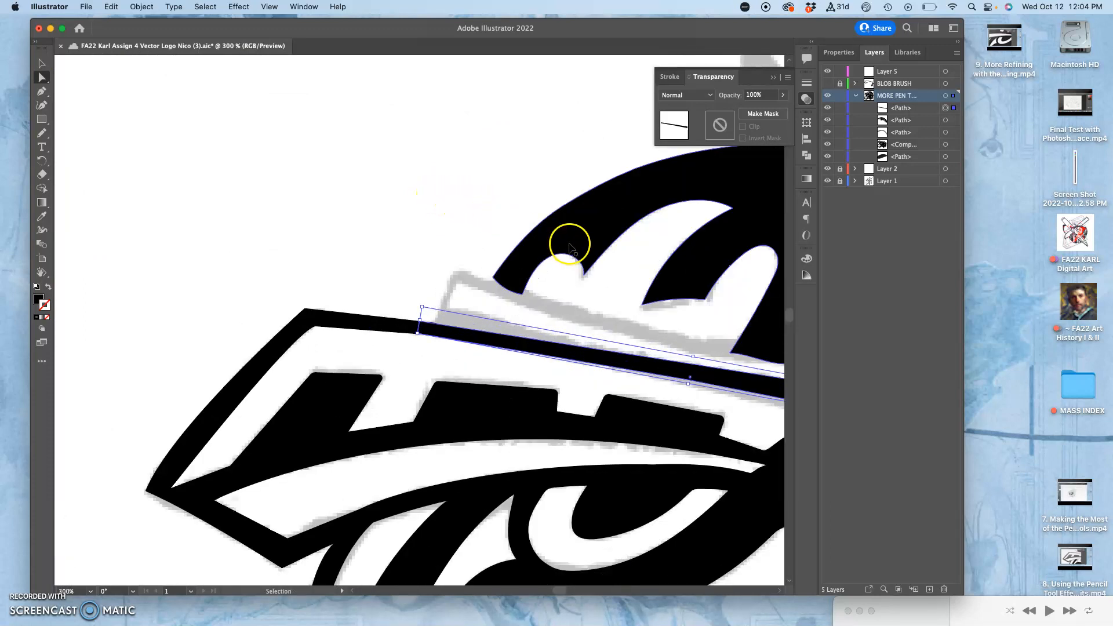
scroll(583, 301, down, 5)
scroll(584, 301, right, 8)
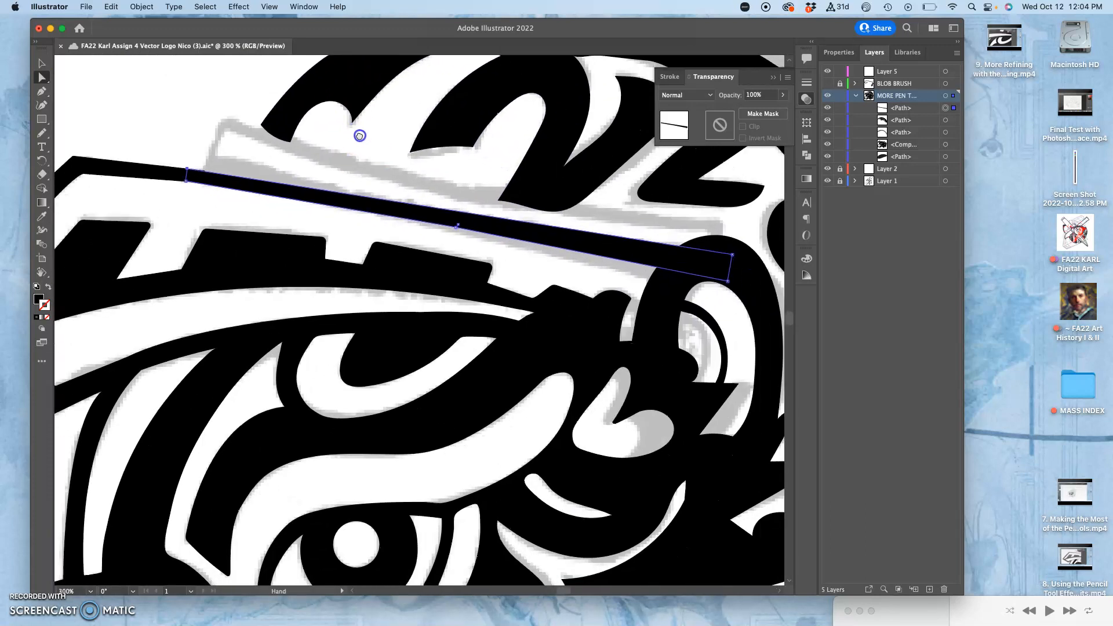
key(super+s)
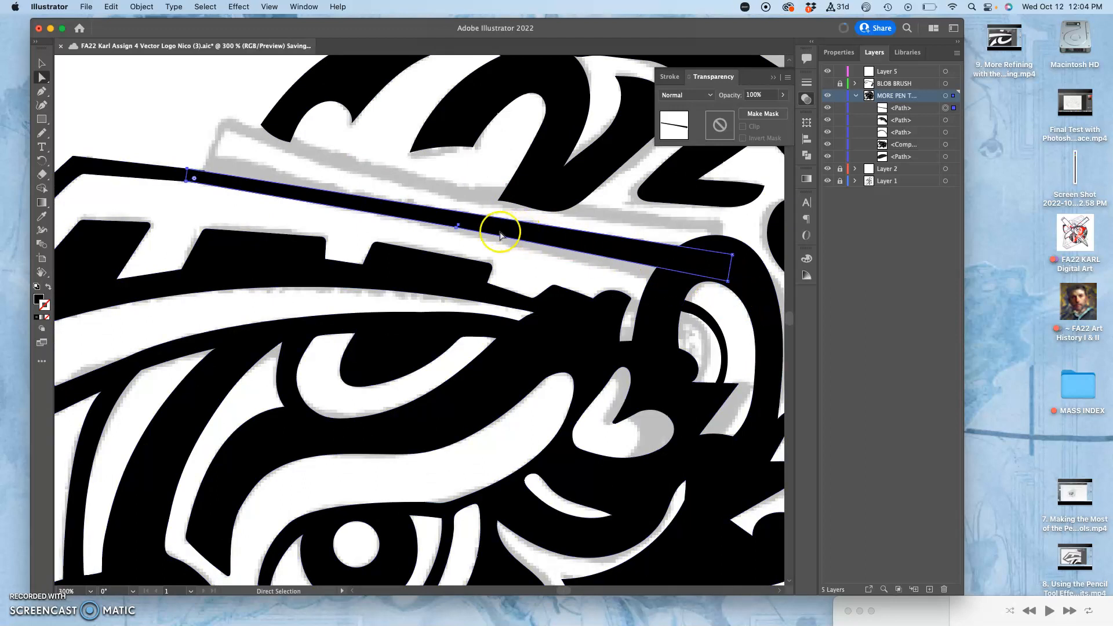
Move the strip's two rear corners inward so its end sits inside the black arch around the ear
drag(728, 282, 680, 286)
click(742, 269)
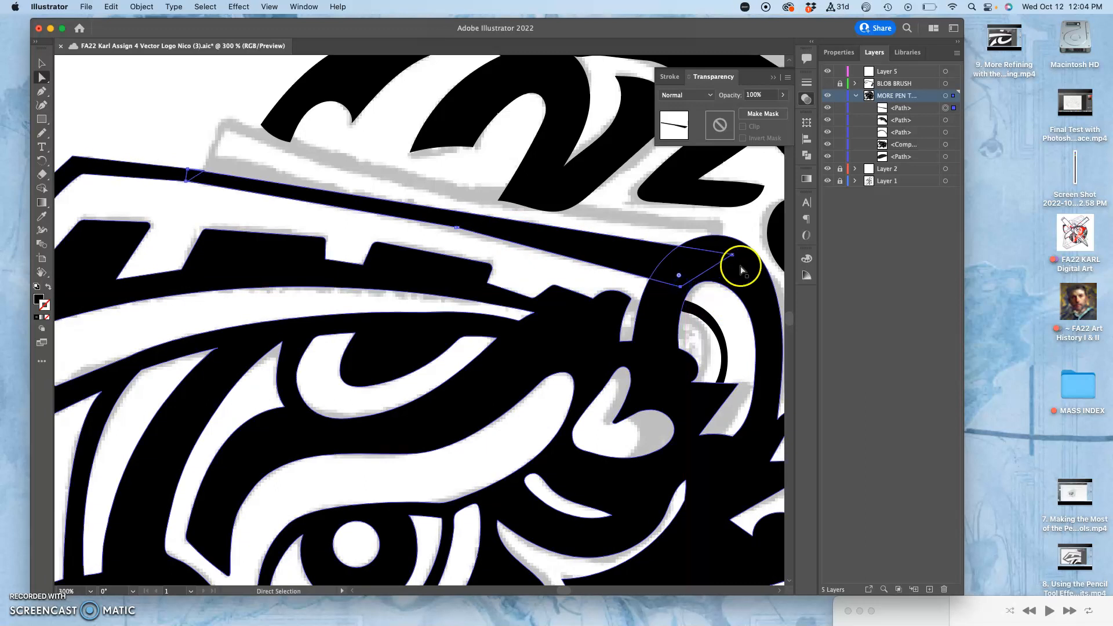
drag(734, 257, 717, 252)
click(601, 248)
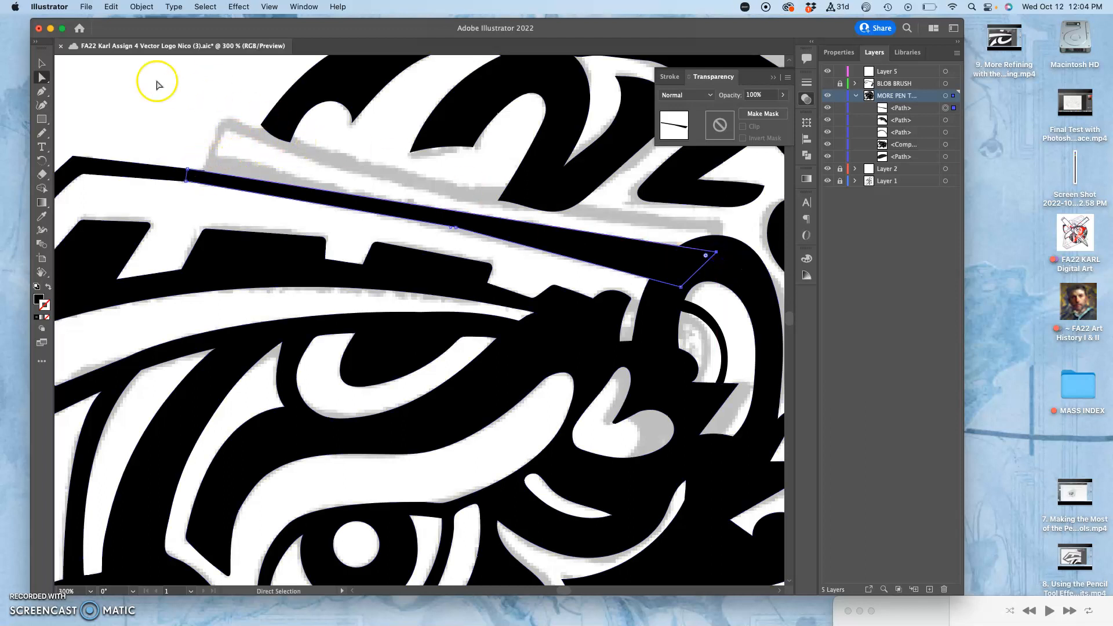
Try to curve the brim outline's end anchor where it meets the strip, using the Anchor Point tool
key(shift+c)
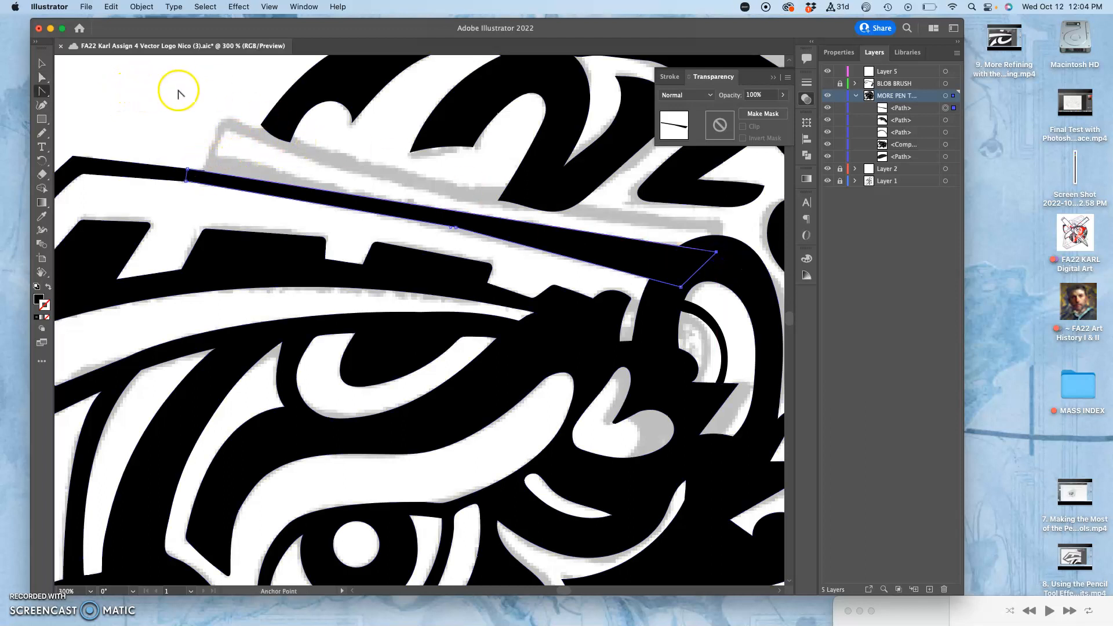
key(super+equal)
key(super+equal)
key(super+equal)
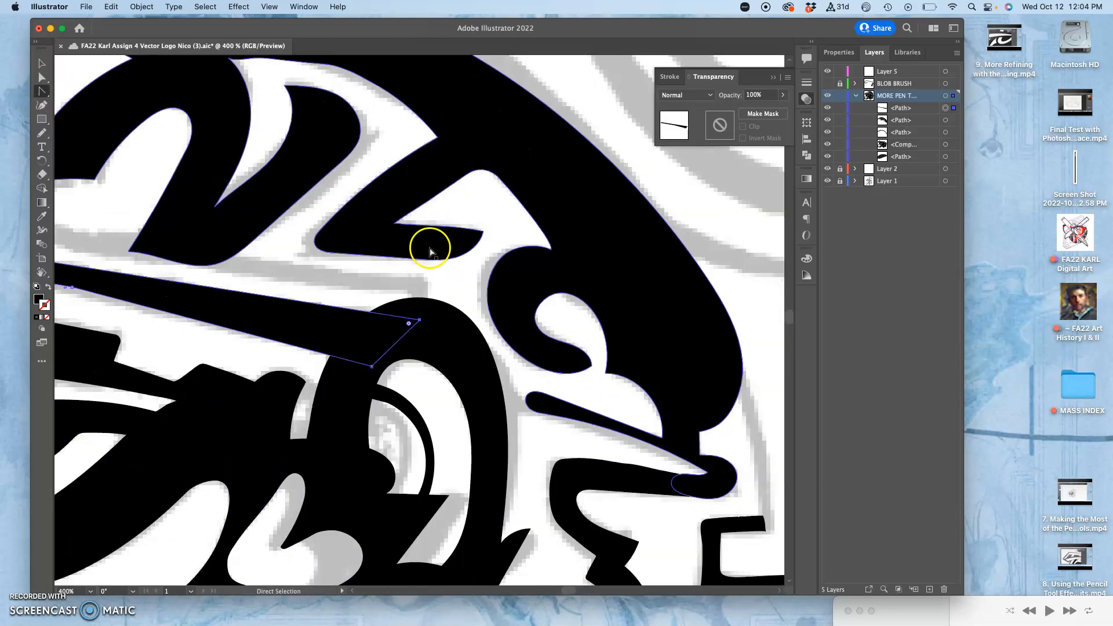
key(space)
drag(250, 255, 739, 233)
drag(497, 240, 673, 226)
drag(565, 210, 251, 151)
drag(295, 198, 612, 284)
drag(368, 244, 497, 254)
click(294, 186)
click(289, 186)
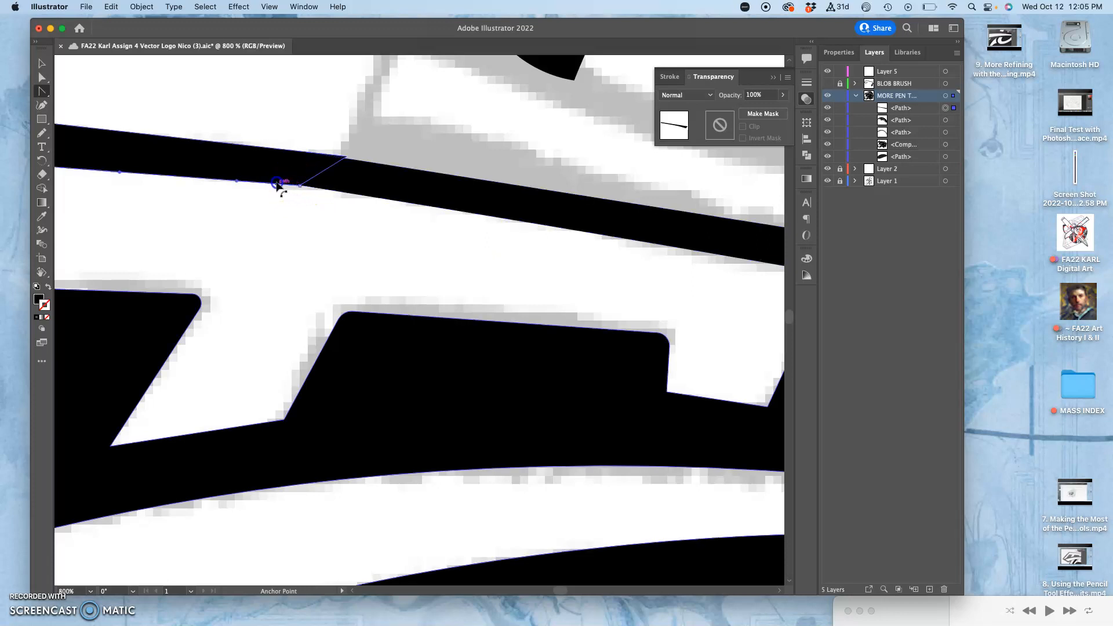
click(301, 186)
drag(301, 186, 326, 195)
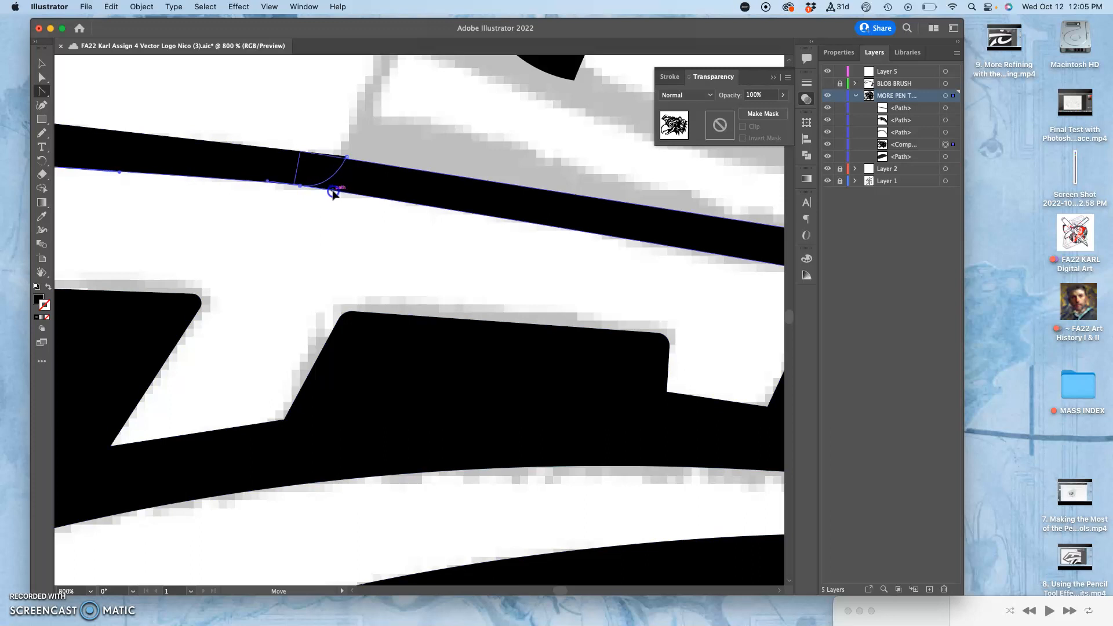
drag(372, 193, 371, 192)
key(super+z)
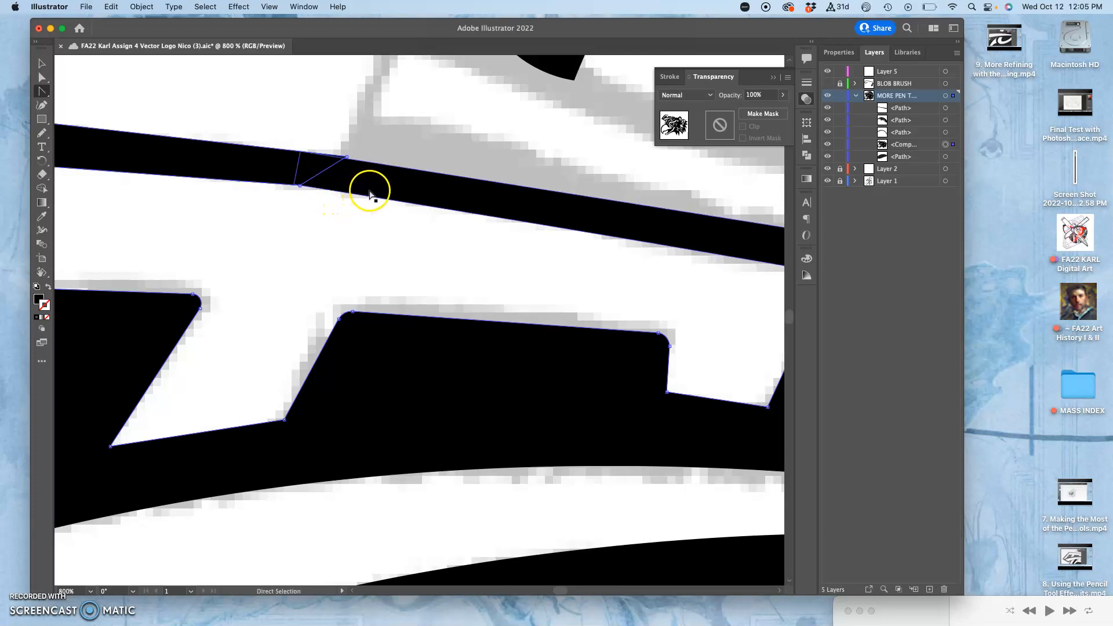
Pull curve handles out of the strip's front lower anchor along its edge, and unite the strip with the main compound shape
super+click(368, 192)
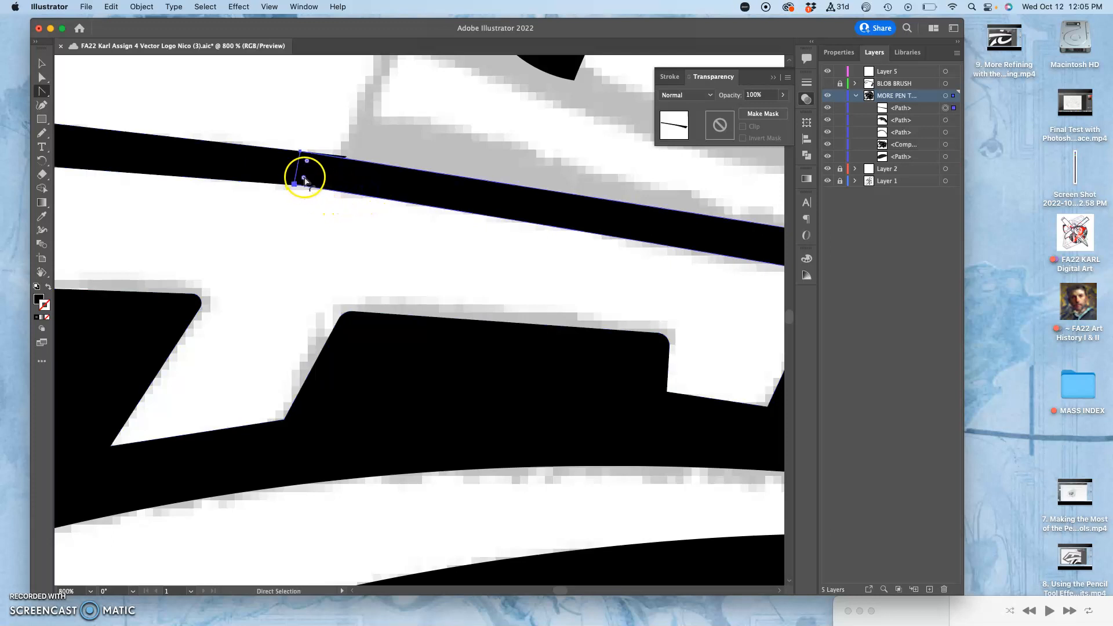
drag(295, 187, 211, 181)
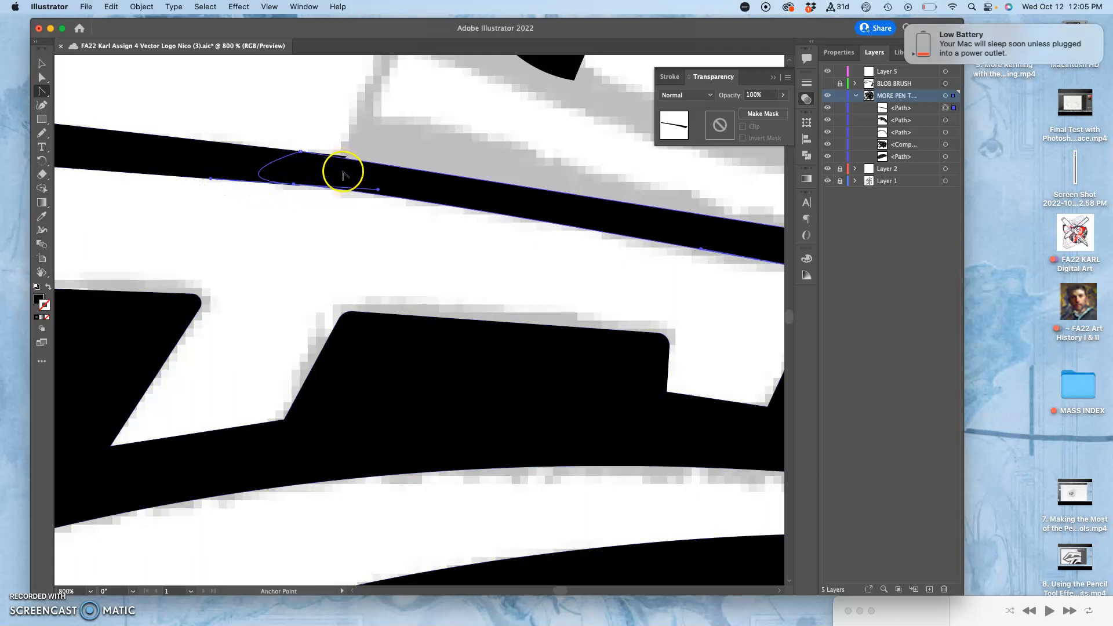
shift+super+click(241, 164)
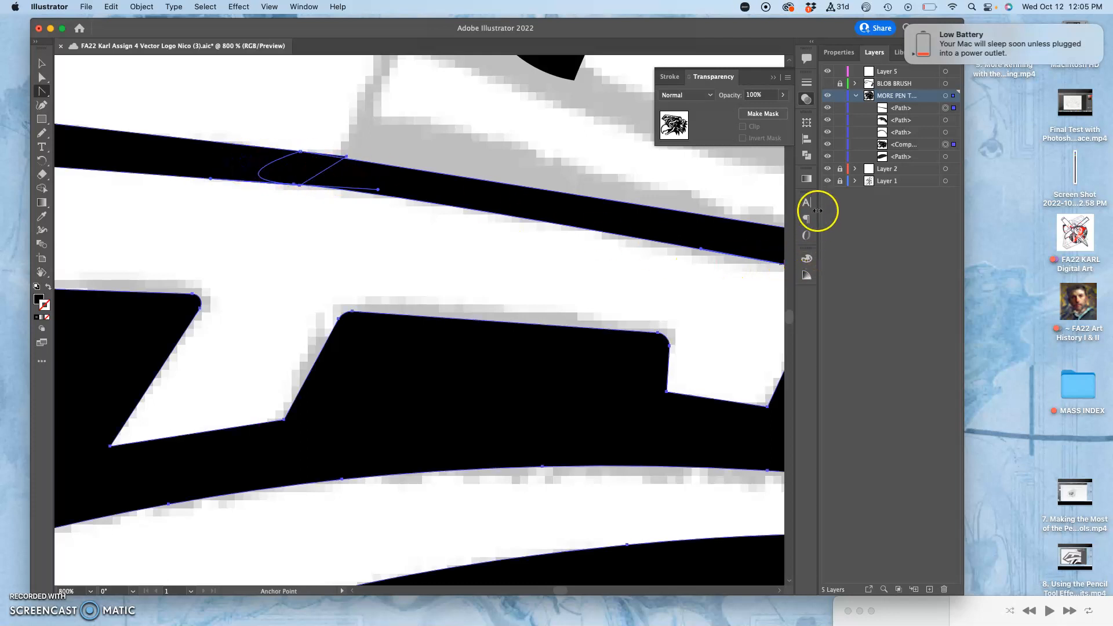
click(806, 157)
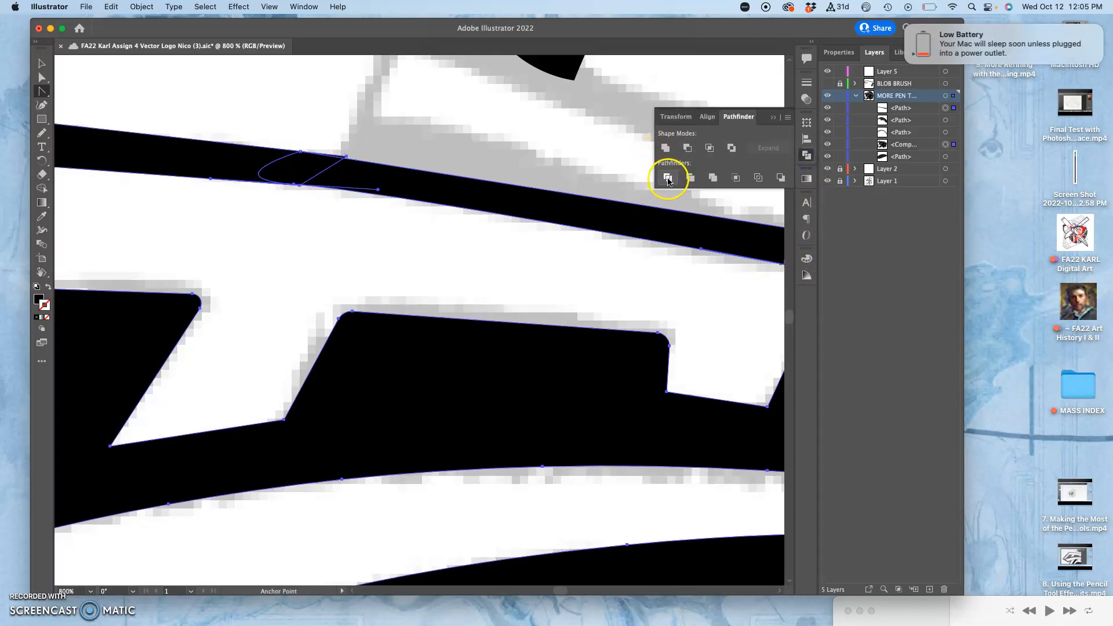
click(666, 148)
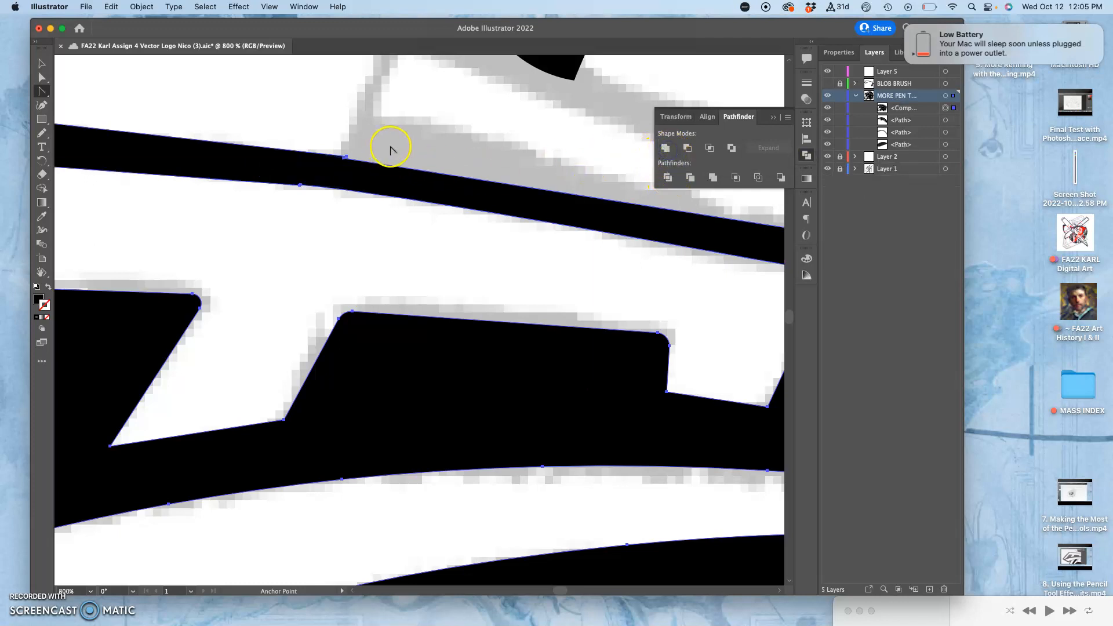
Reposition the upper and lower anchors at the strip and brim junction with the Direct Selection tool to remove the small notches
key(super+equal)
key(super+equal)
key(super+equal)
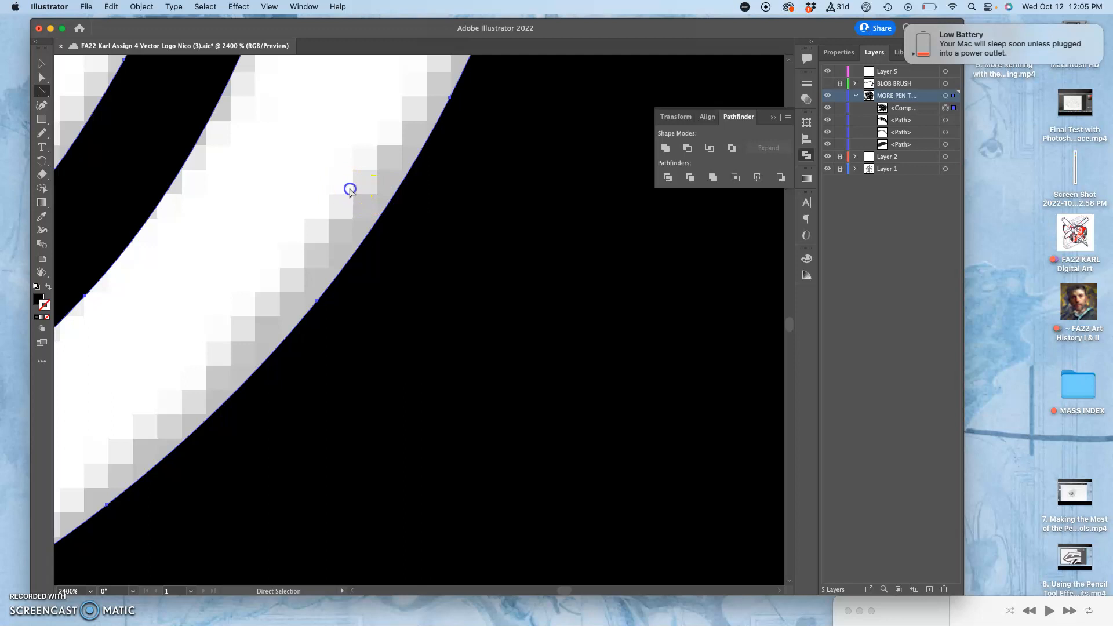
key(super+minus)
key(super+minus)
key(super+minus)
key(super+minus)
key(super+minus)
key(super+minus)
key(super+minus)
key(super+minus)
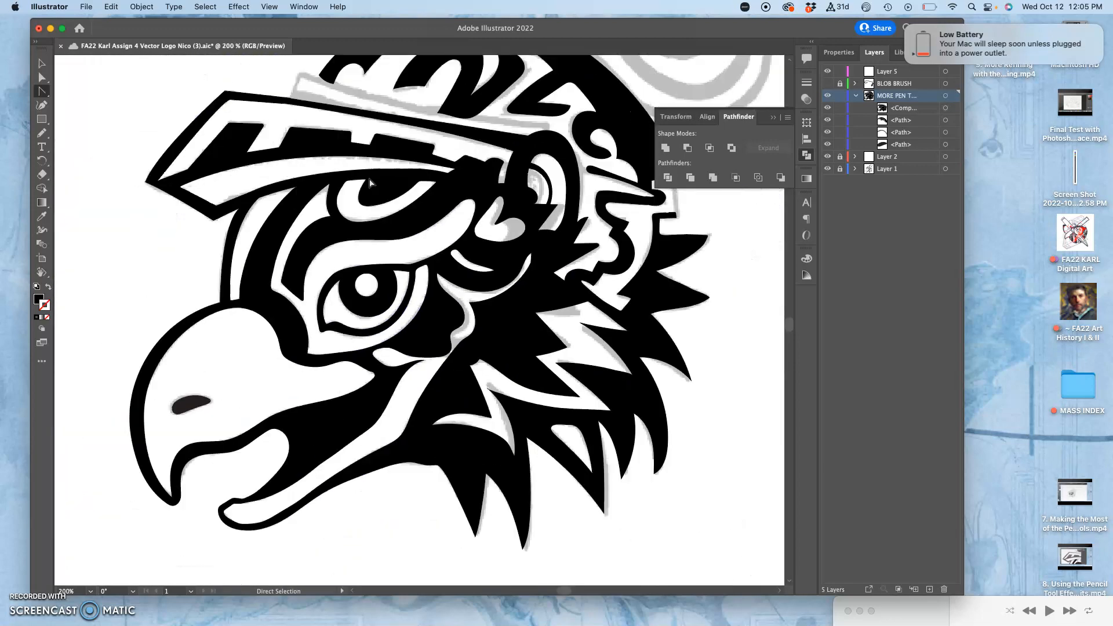
click(306, 176)
drag(266, 162, 425, 317)
key(super+equal)
key(super+equal)
key(super+equal)
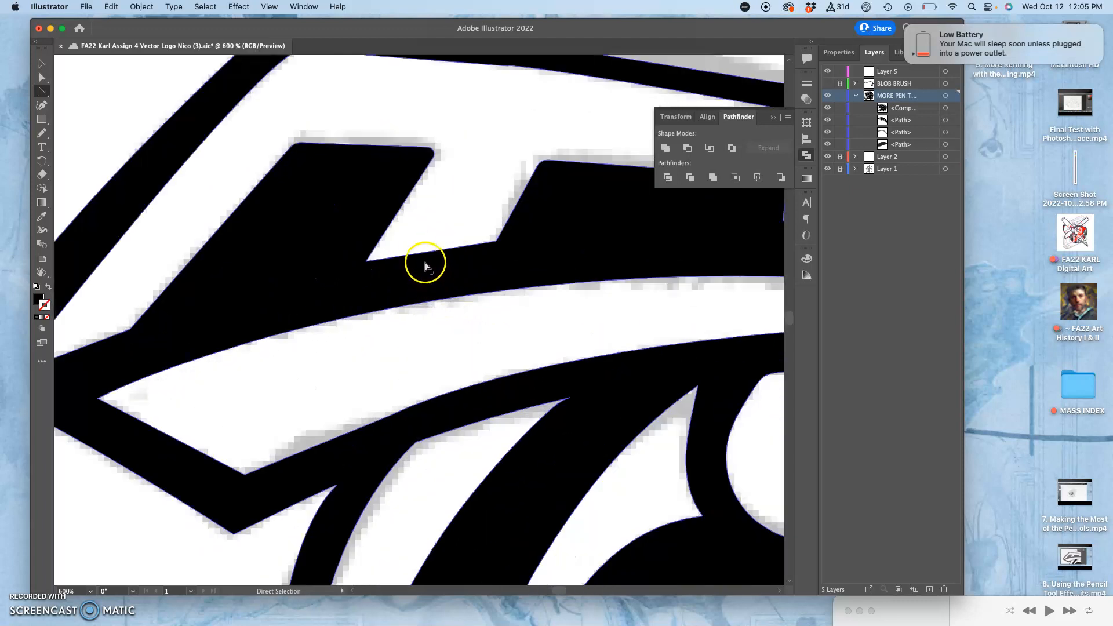
key(super+equal)
drag(406, 152, 360, 348)
drag(404, 213, 331, 244)
key(super+equal)
key(super+equal)
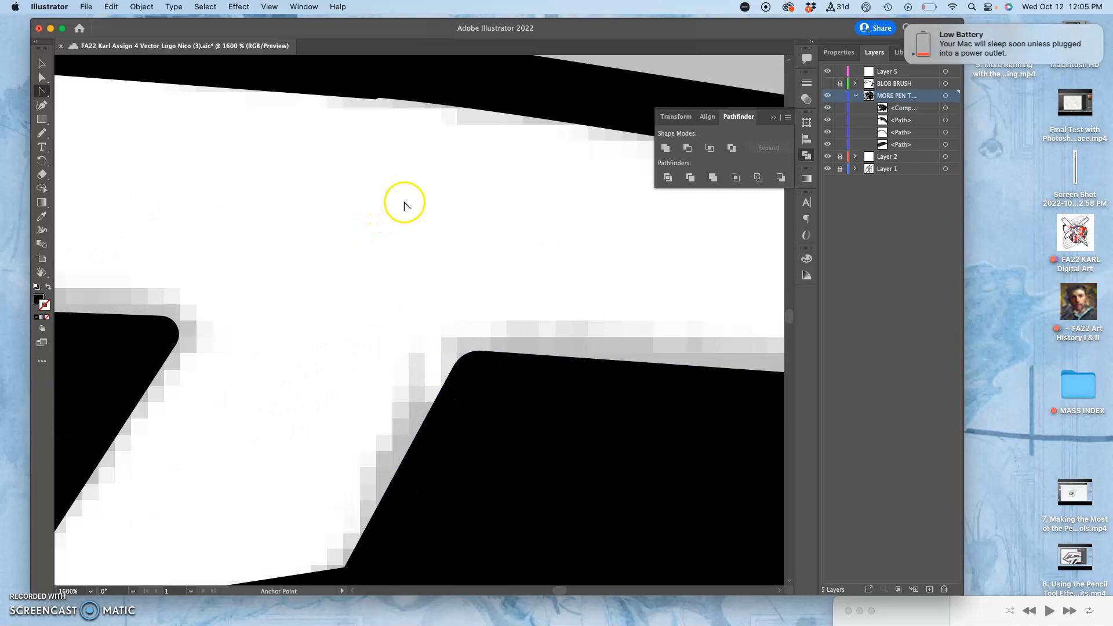
drag(456, 161, 398, 287)
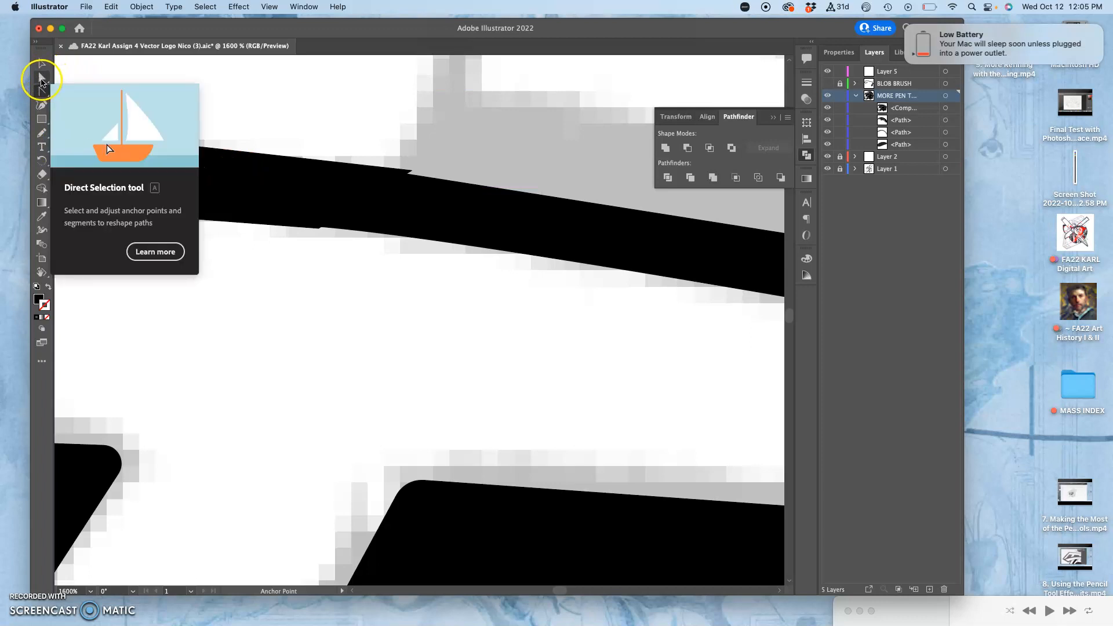
click(441, 167)
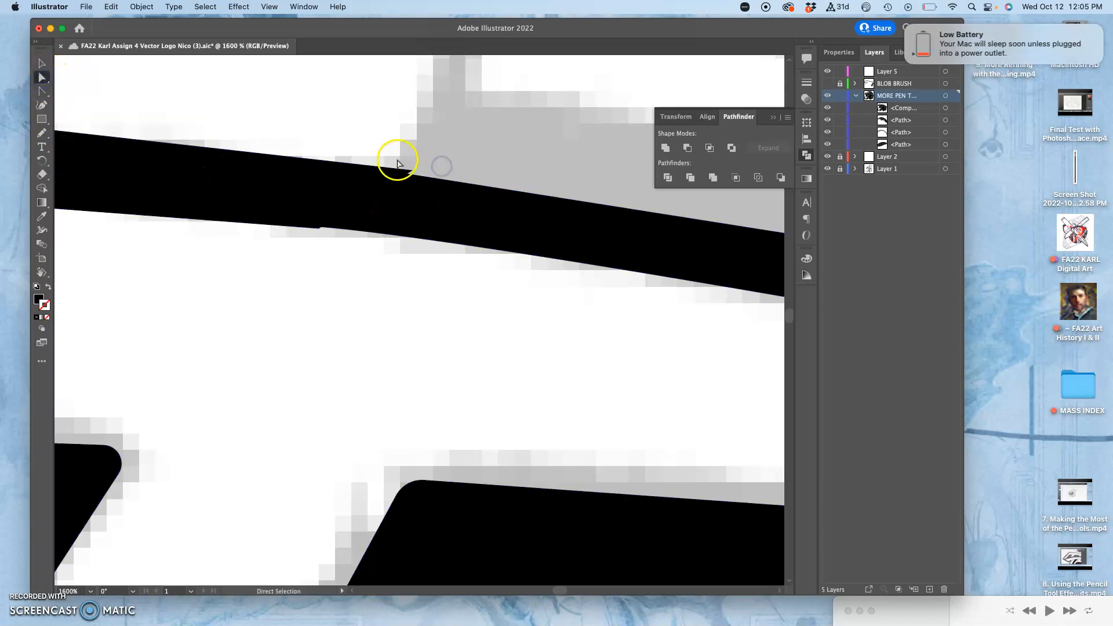
drag(412, 170, 398, 174)
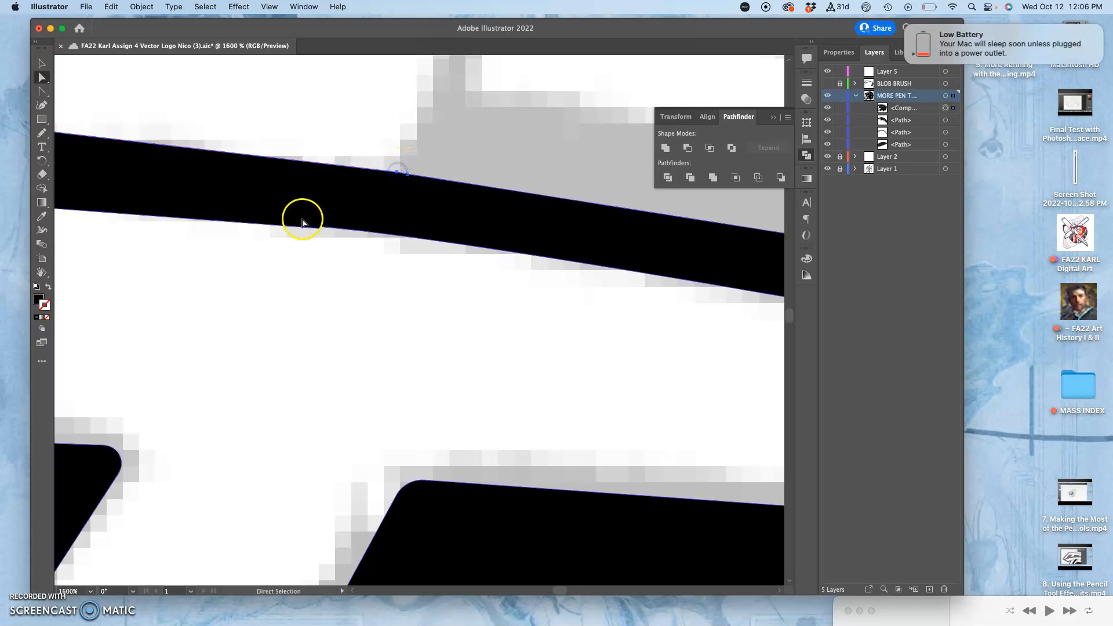
drag(318, 231, 322, 227)
click(310, 254)
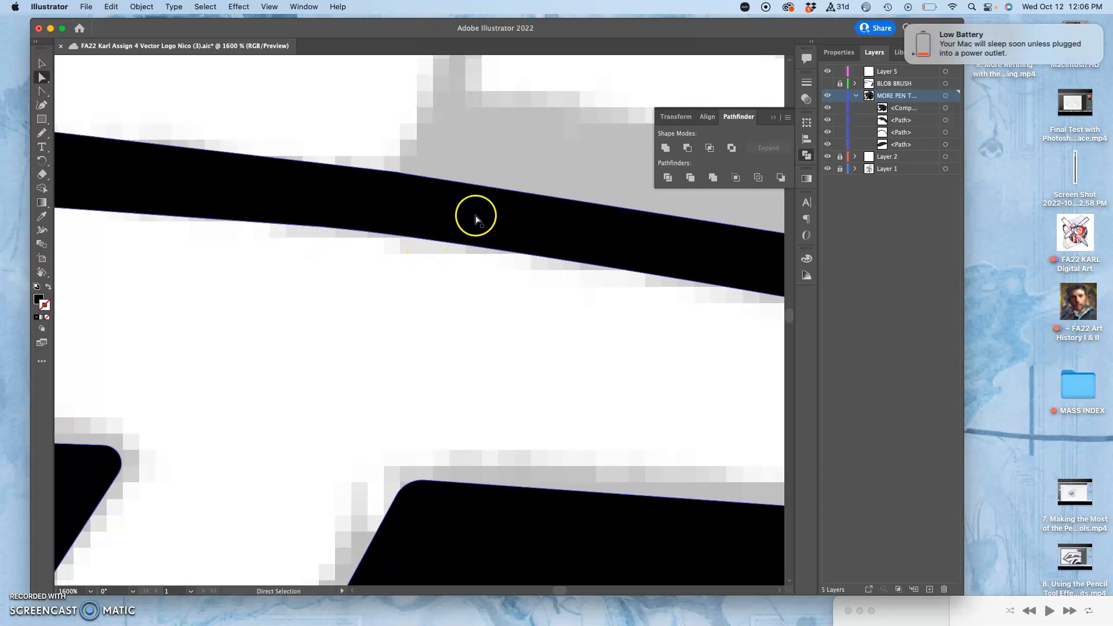
Start a Pen tool path on the sketched band's short front edge, from the brim outline up to the band's upper front corner
key(super+minus)
key(super+minus)
key(super+minus)
key(super+minus)
key(super+minus)
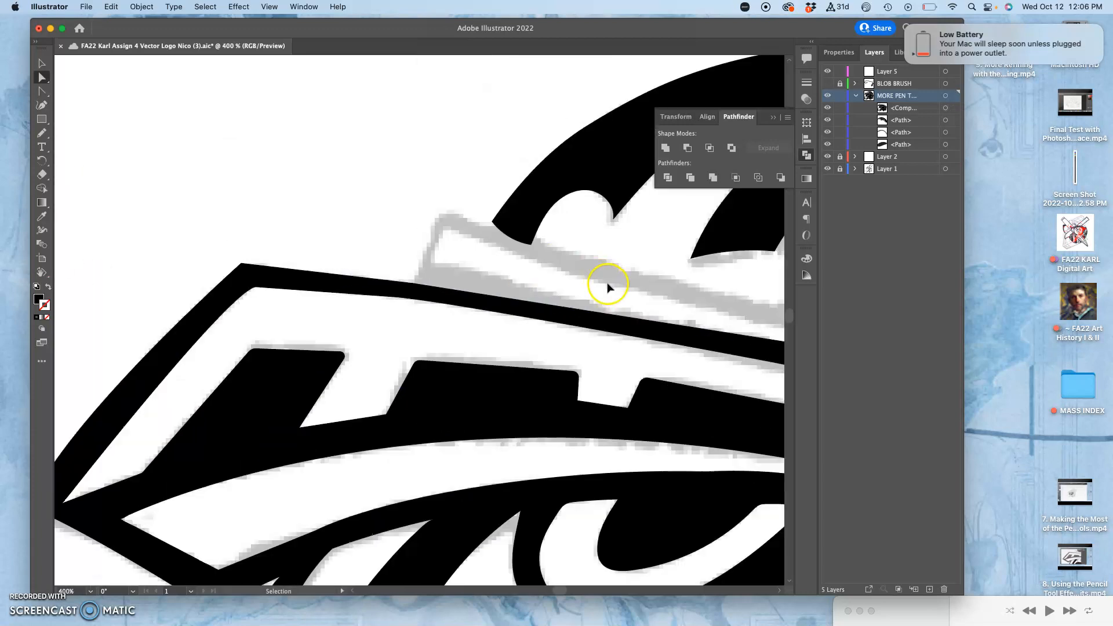
drag(578, 290, 312, 169)
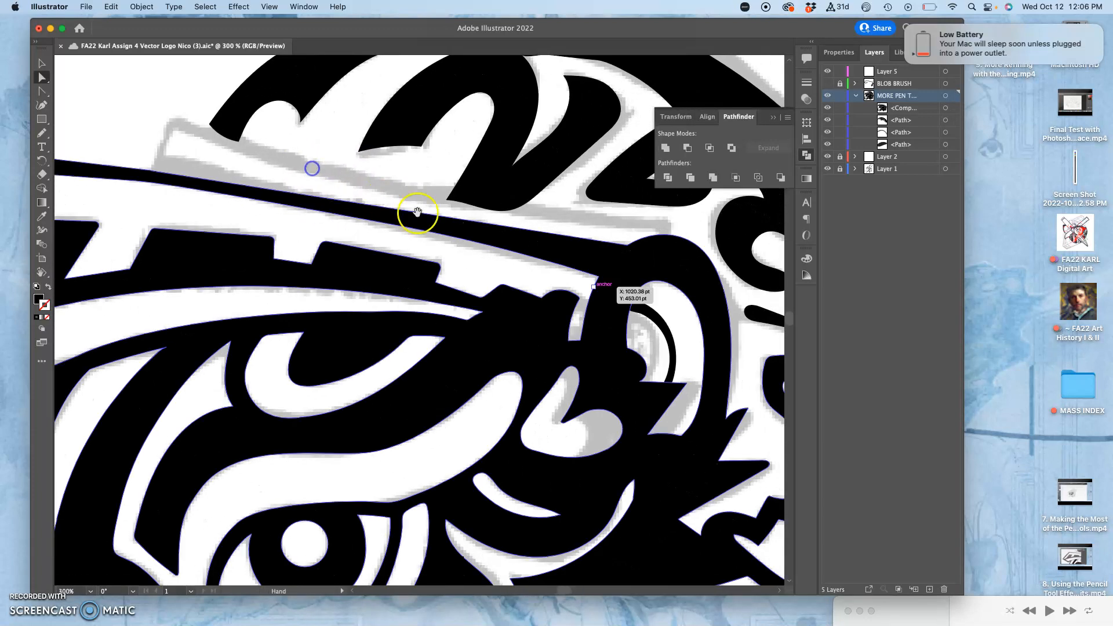
drag(499, 275, 643, 317)
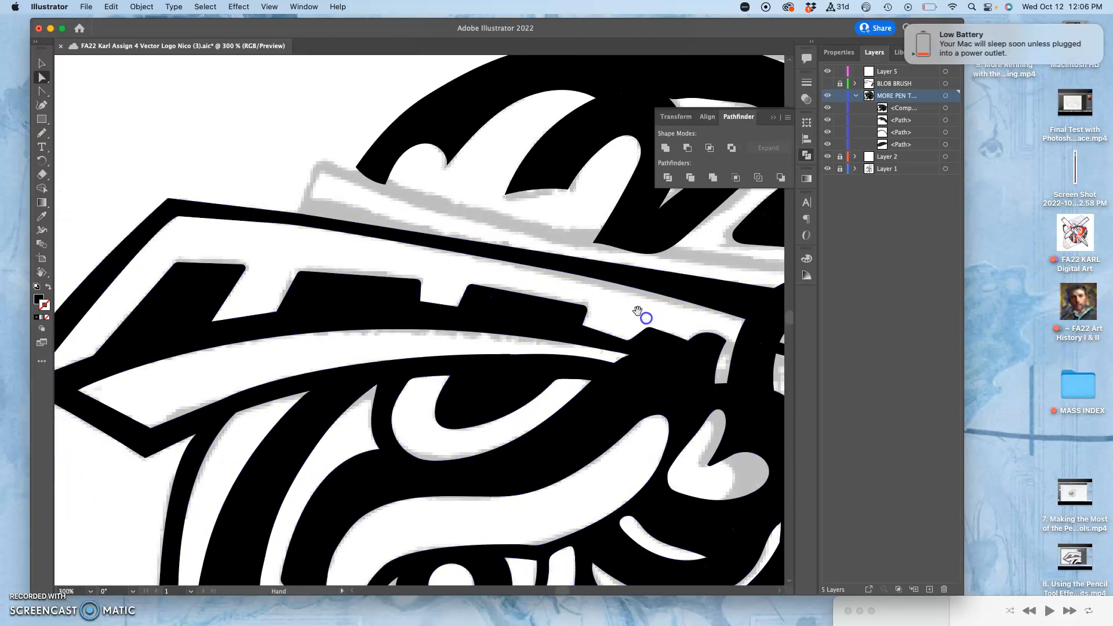
click(42, 91)
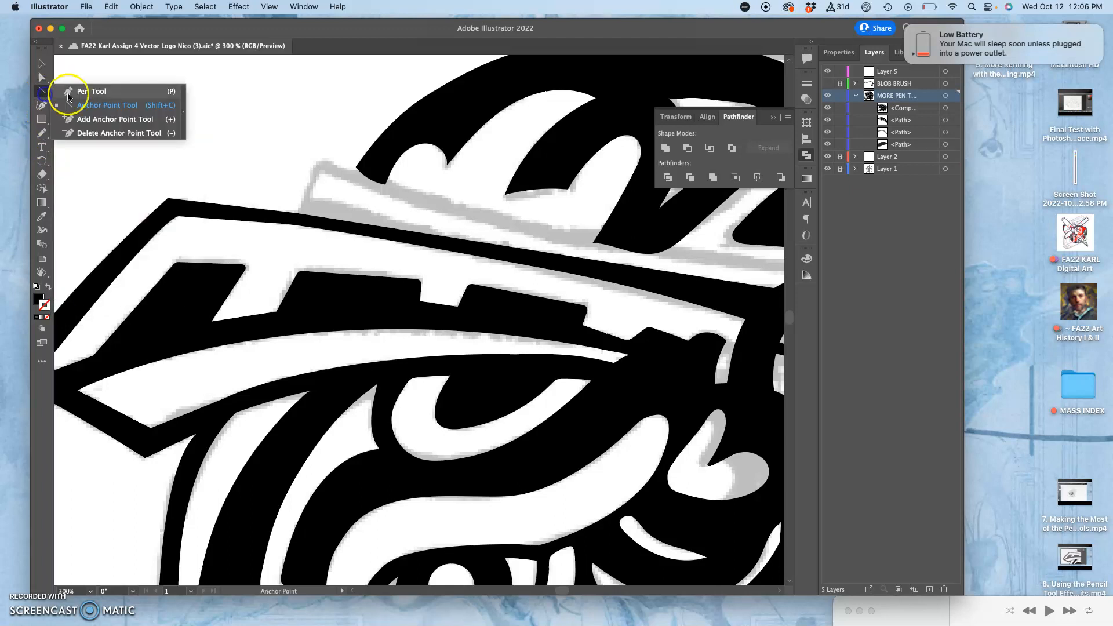
click(77, 93)
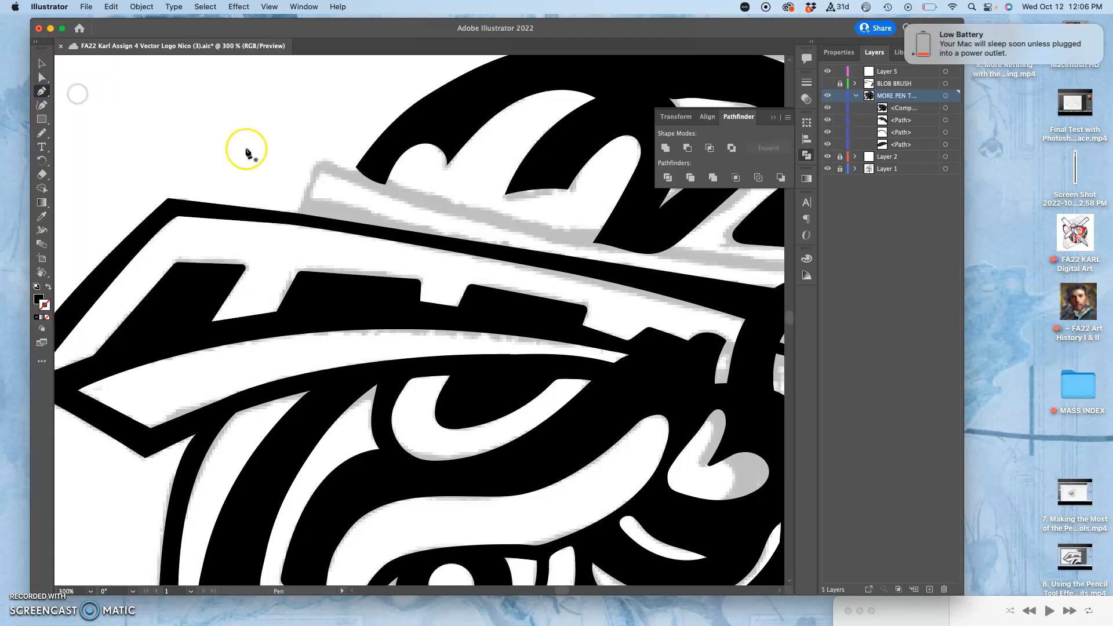
click(295, 217)
click(316, 159)
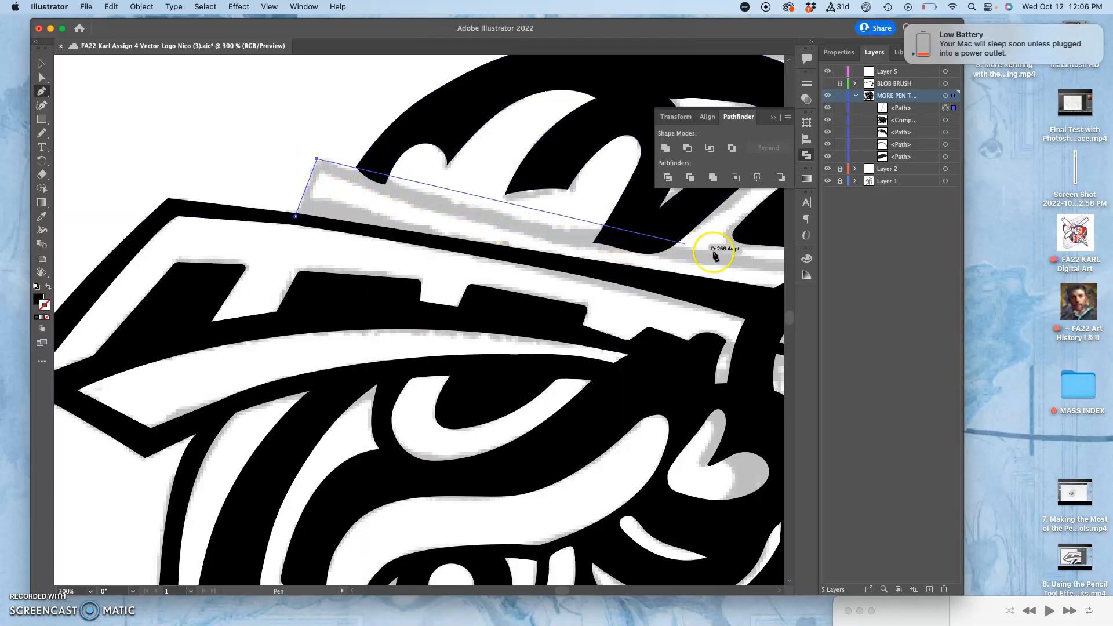
Trace the rest of the sketched helmet band with the Pen tool, around its rear end and inner opening, and close the path at the brim outline
drag(649, 245, 618, 234)
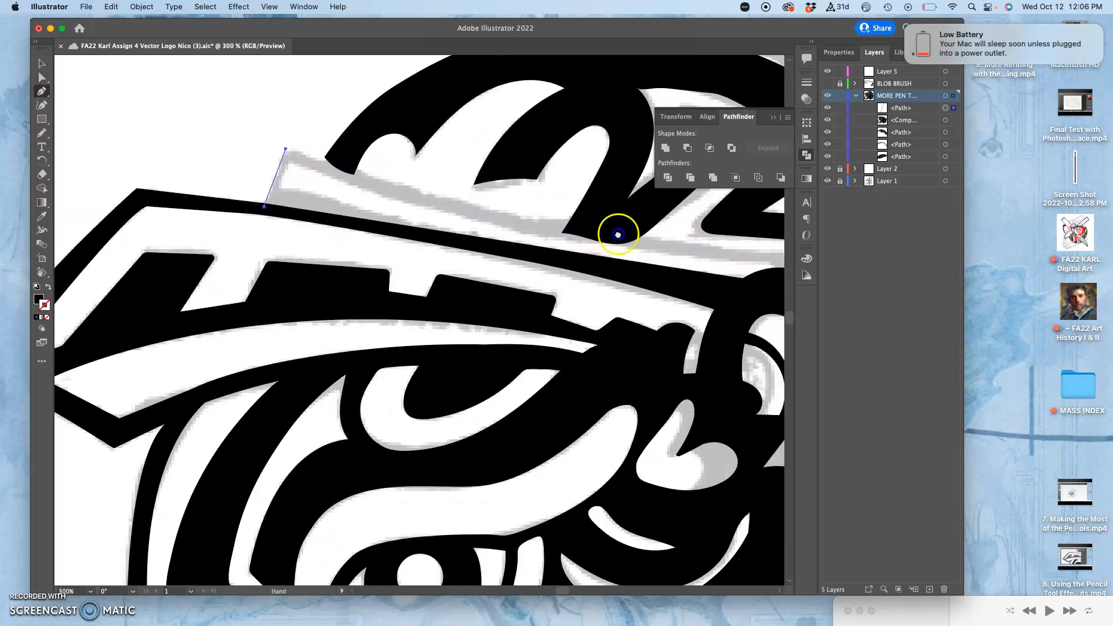
click(676, 221)
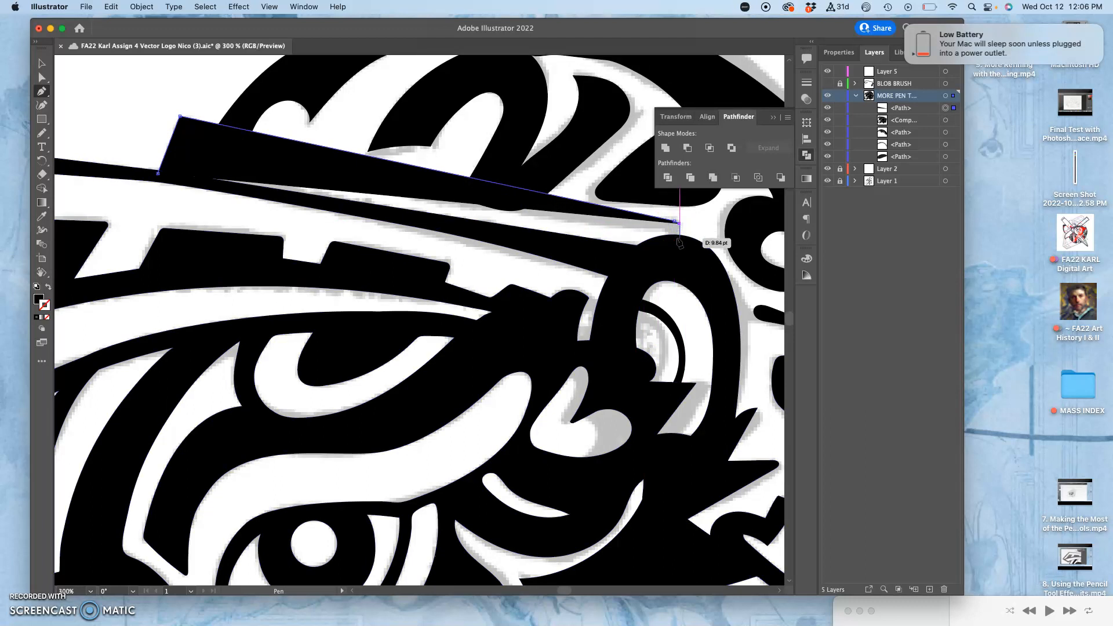
click(679, 237)
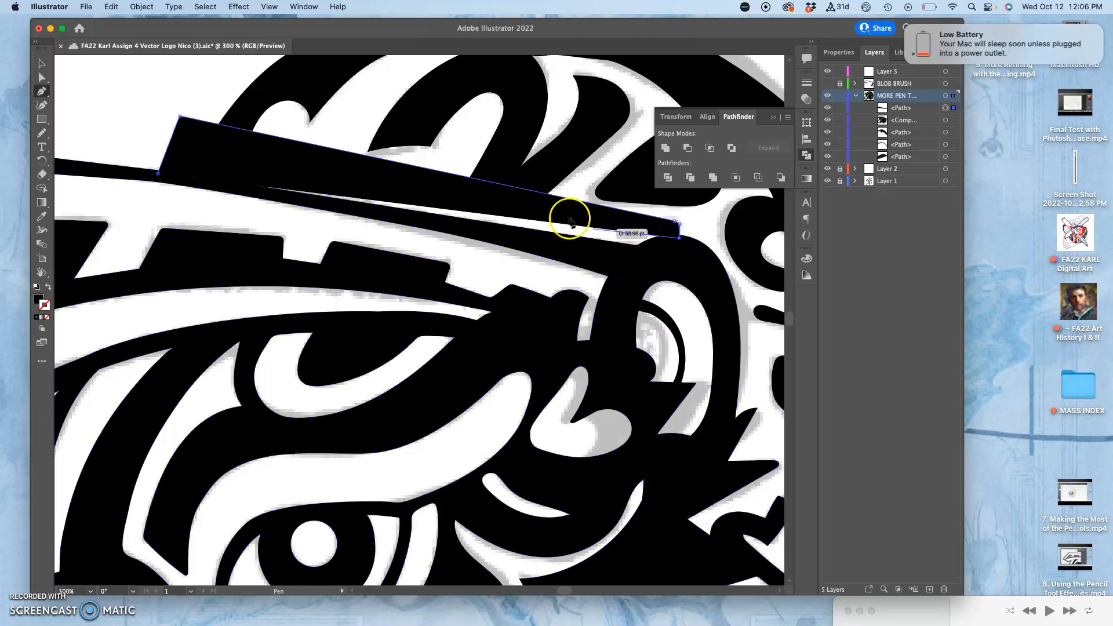
click(193, 137)
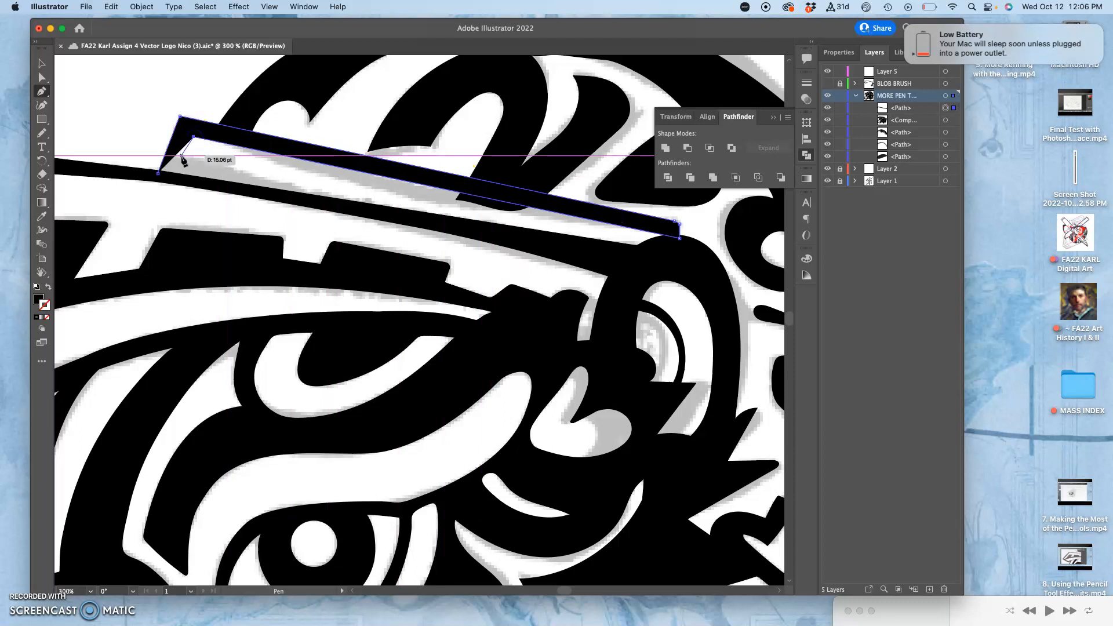
click(183, 157)
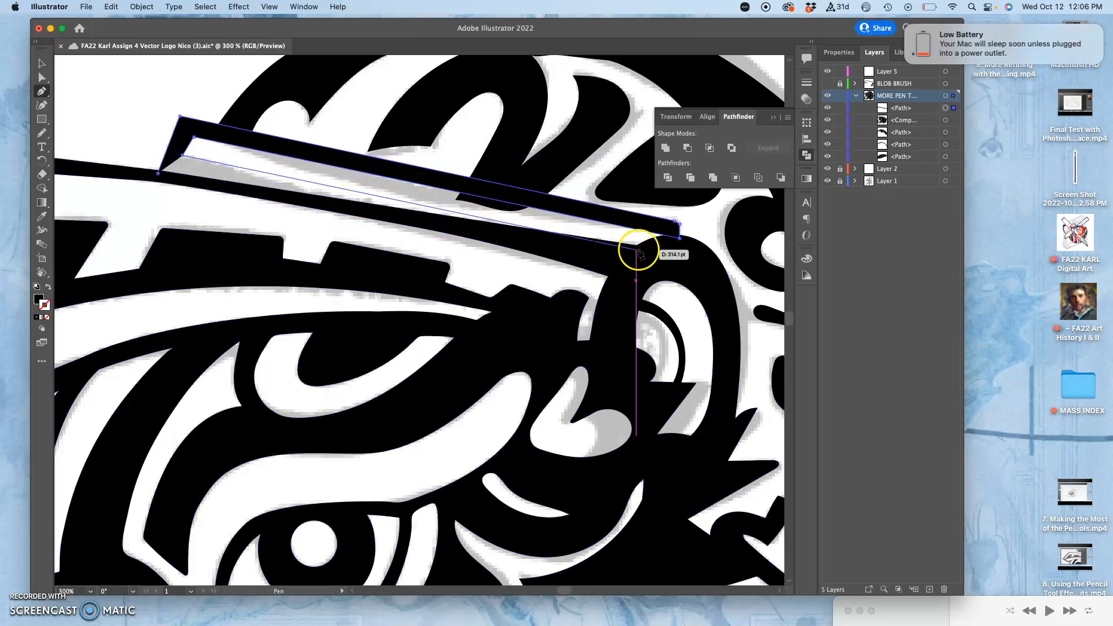
click(635, 244)
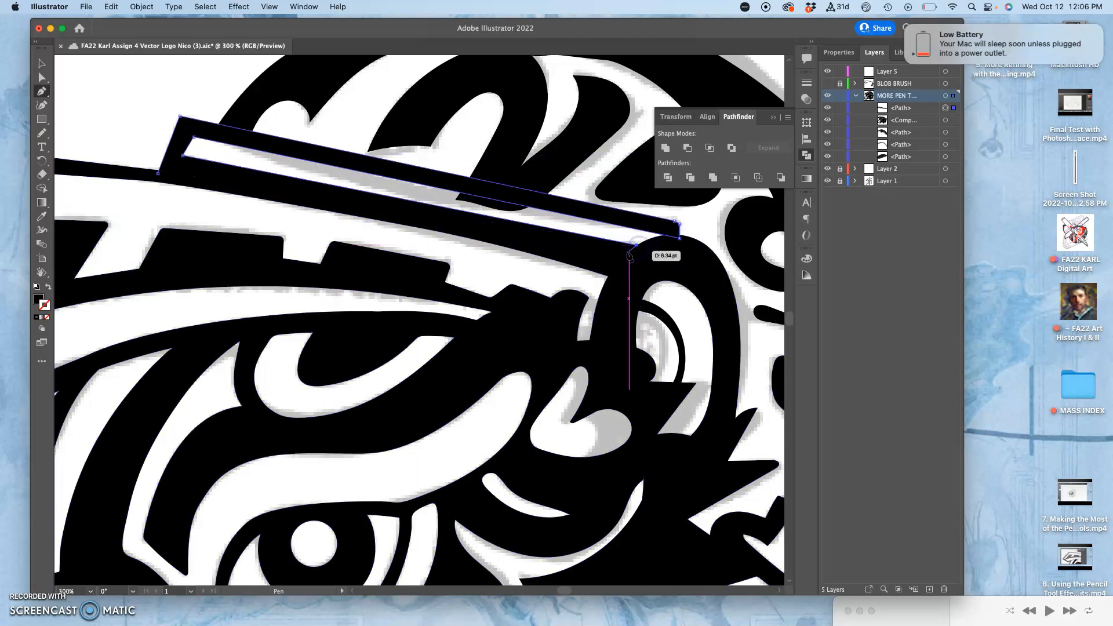
click(624, 257)
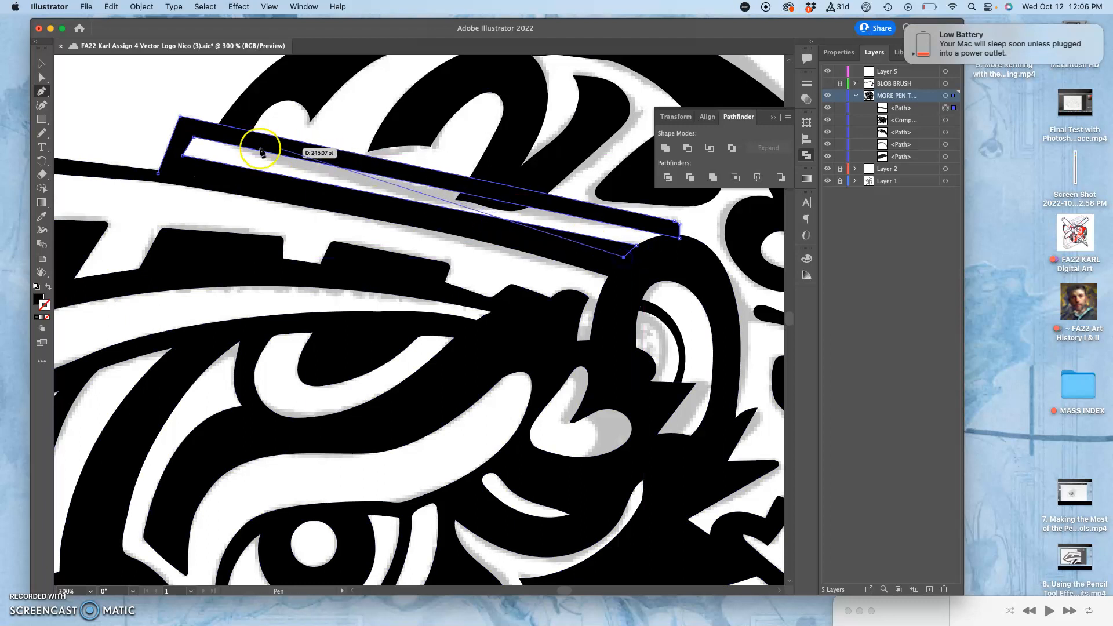
click(158, 173)
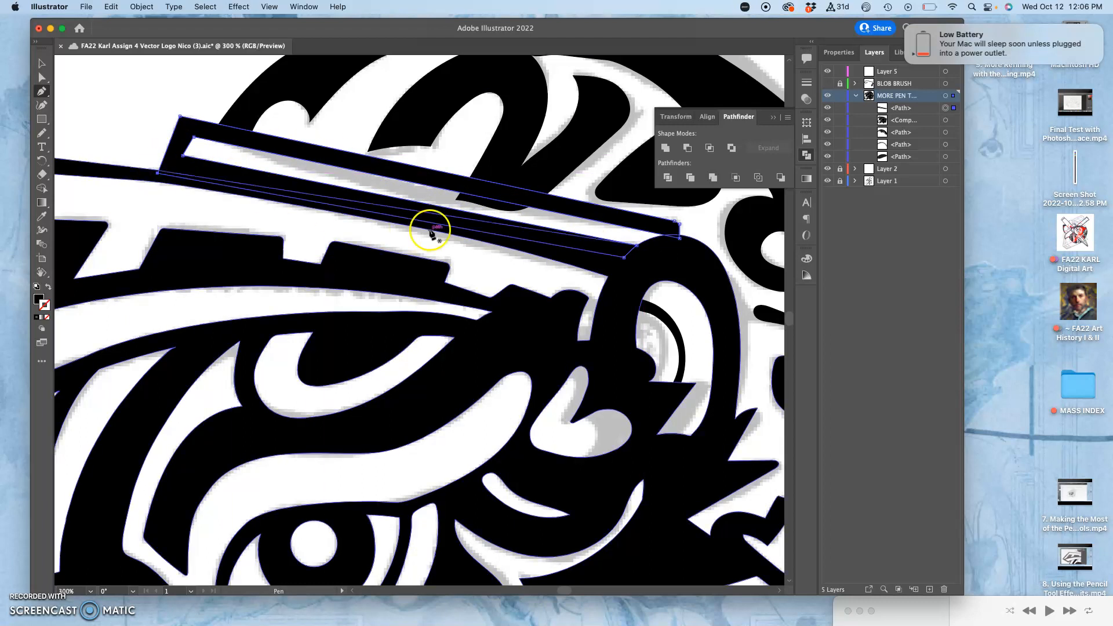
Round the band's outer upper front corner with the Direct Selection tool's corner widget
click(43, 78)
click(218, 109)
key(super+equal)
key(super+equal)
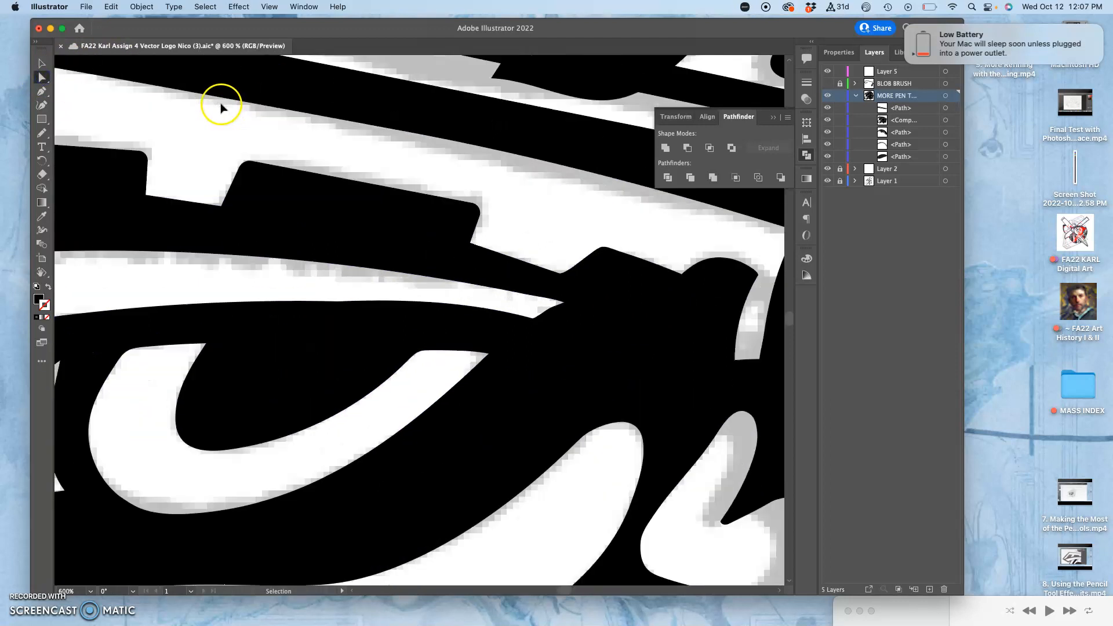
key(super+equal)
drag(218, 114, 442, 418)
drag(281, 184, 600, 287)
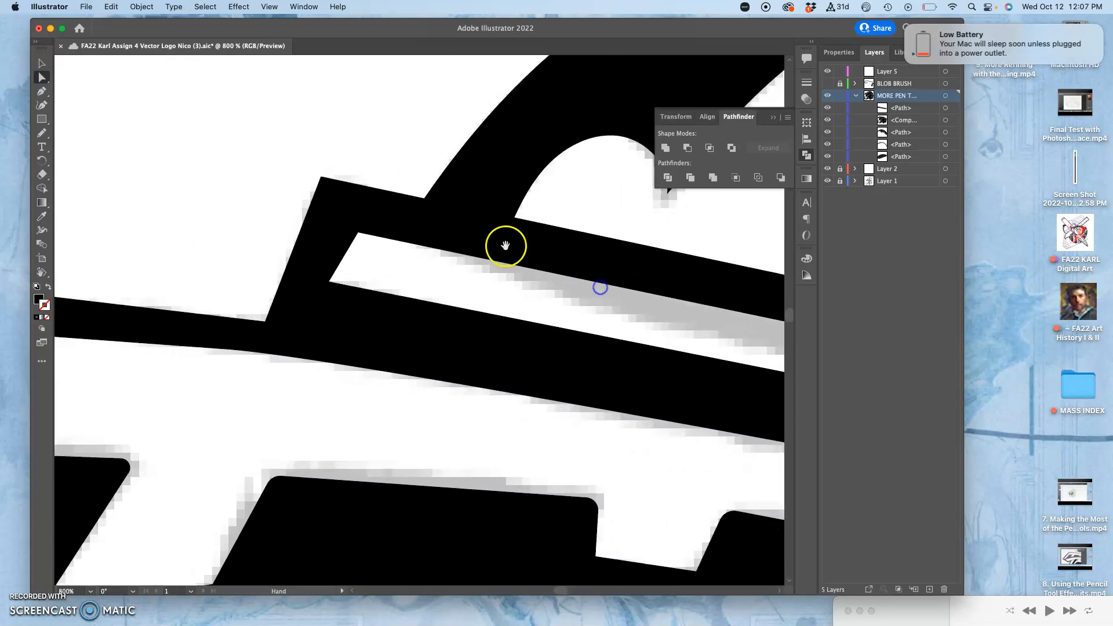
click(322, 178)
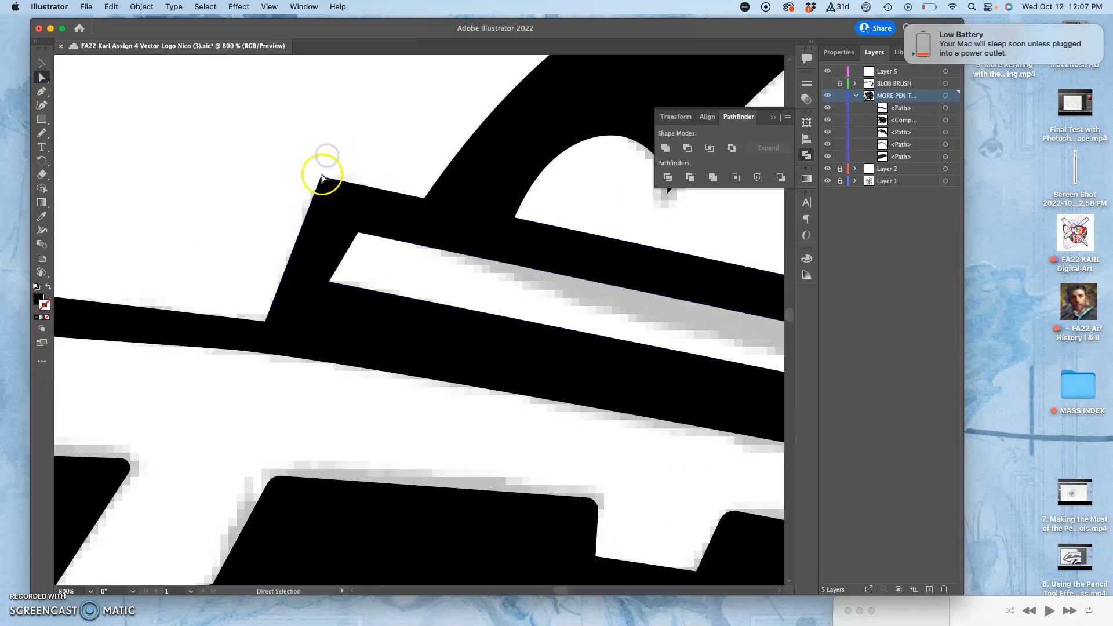
click(322, 175)
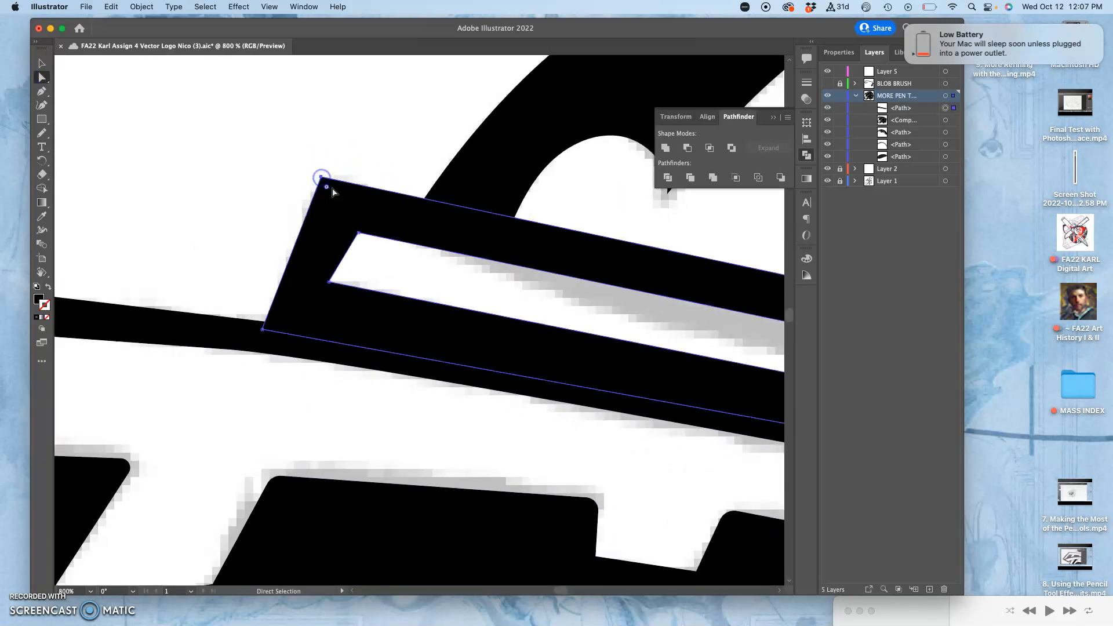
drag(328, 188, 338, 208)
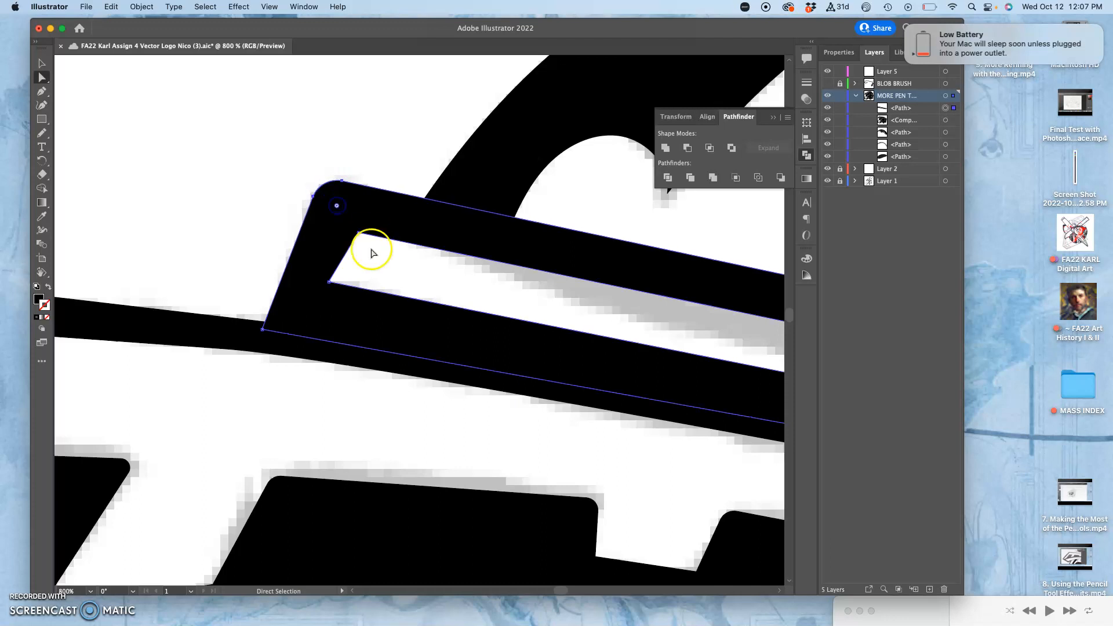
Round the two front corners of the band's inner opening, giving the lower one a radius of about 2.31 pt
click(359, 233)
drag(362, 245, 347, 282)
click(329, 283)
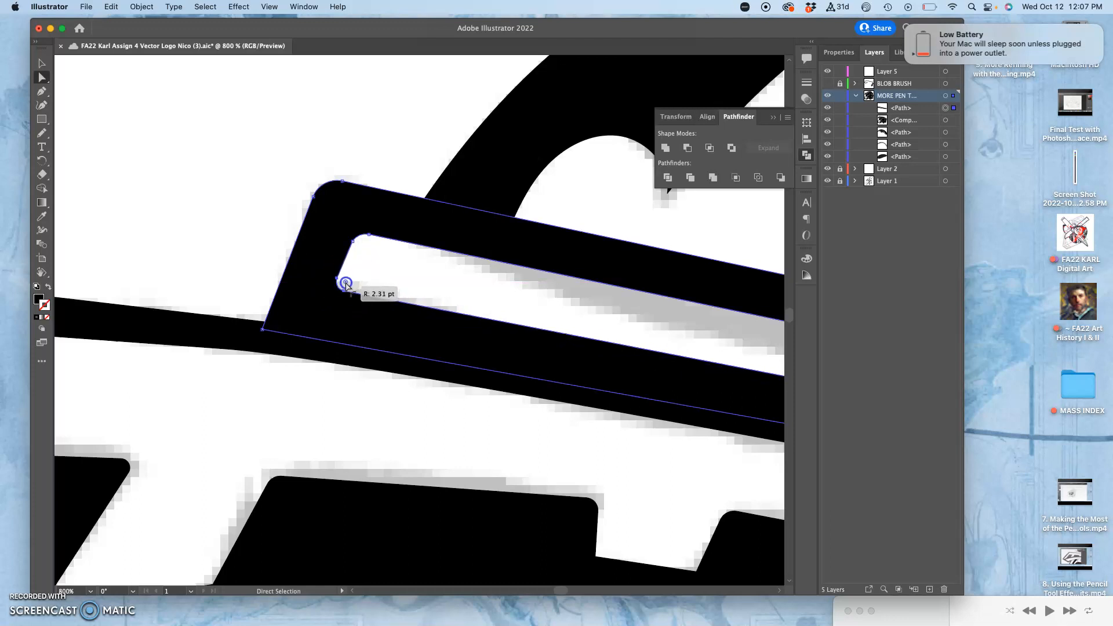
Delete the extra anchor at the band's upper rear corner with the Pen tool so the corner is sharp
drag(539, 301, 220, 197)
drag(494, 291, 214, 227)
drag(430, 258, 249, 246)
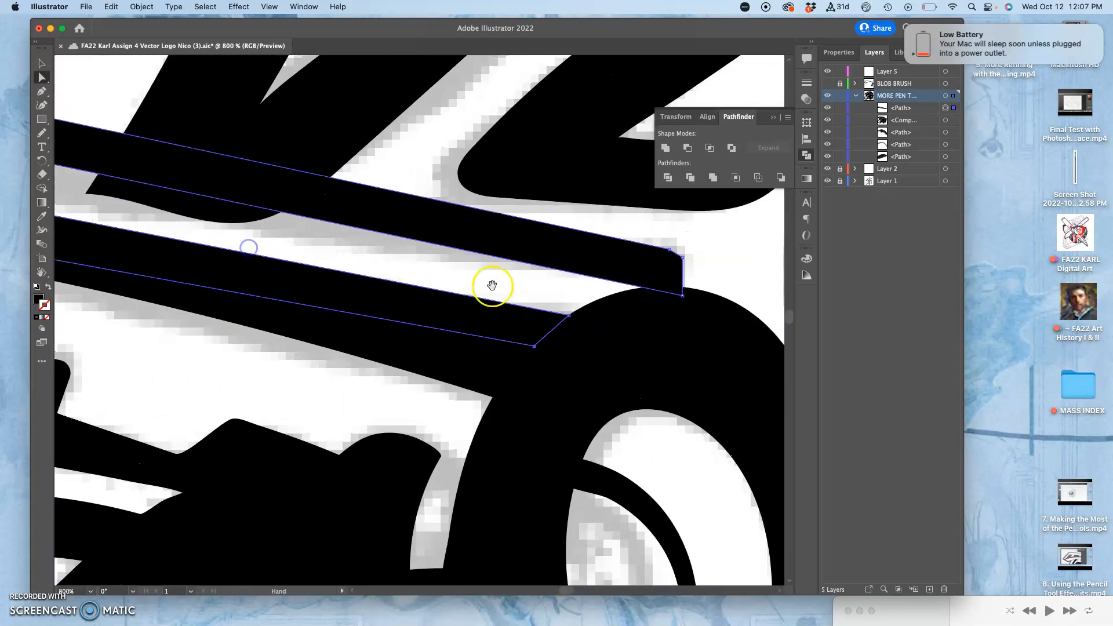
click(683, 296)
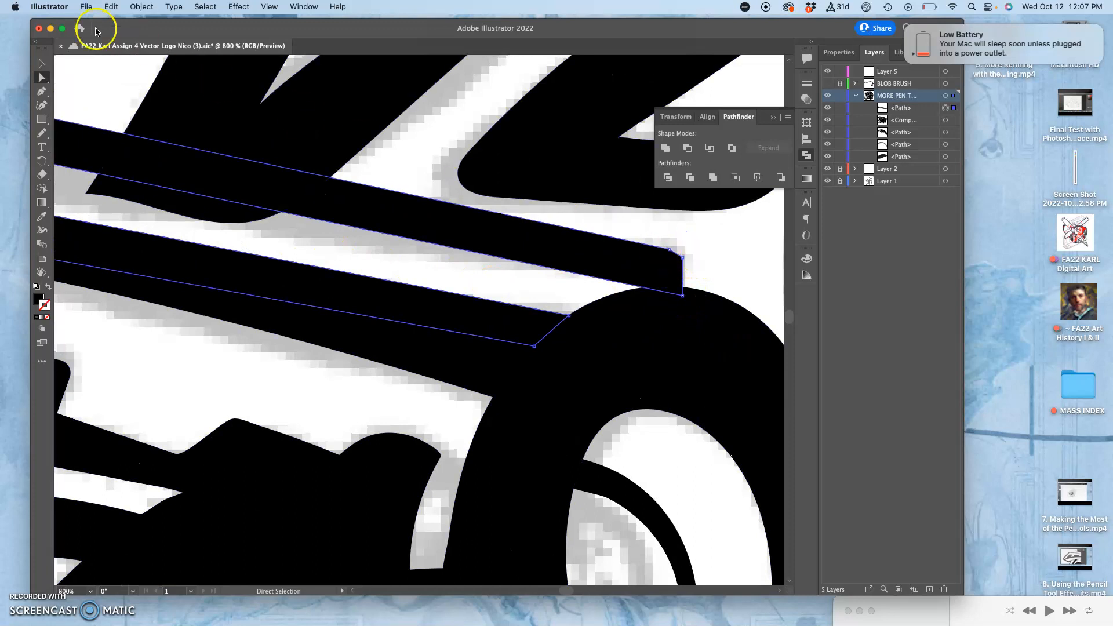
click(669, 251)
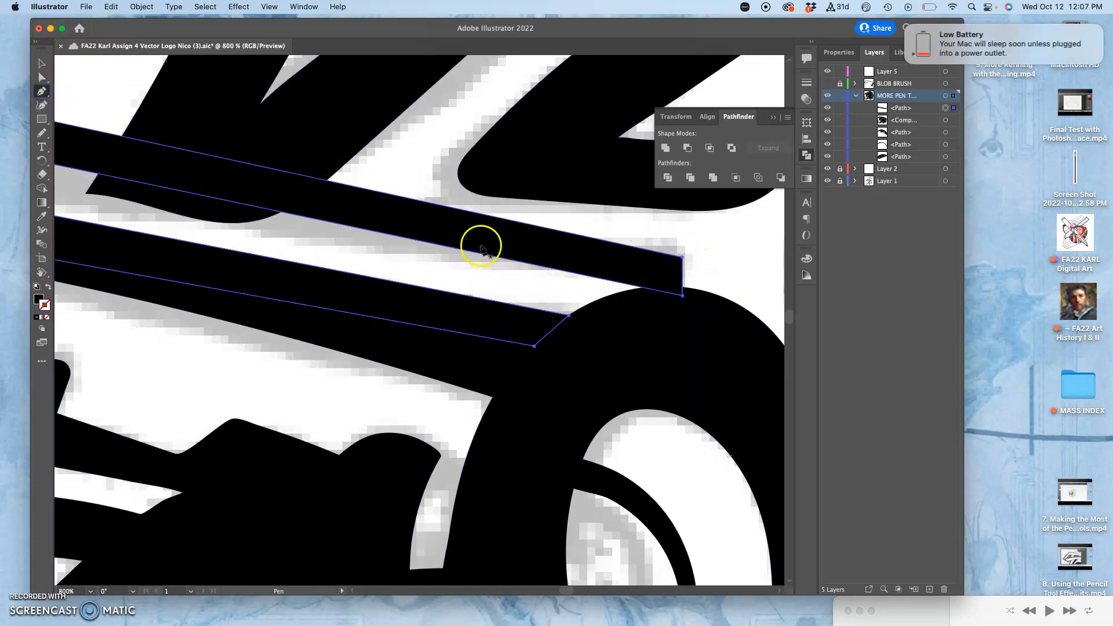
Lock the main compound path and lasso the anchors at the upper bar's rear end of the band
click(41, 105)
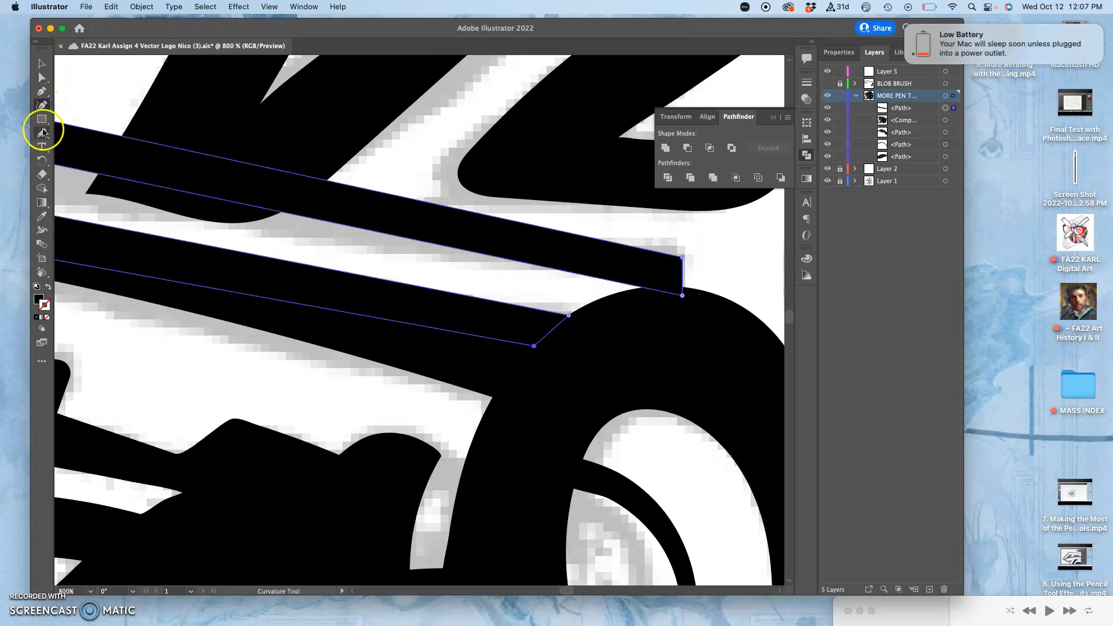
click(48, 80)
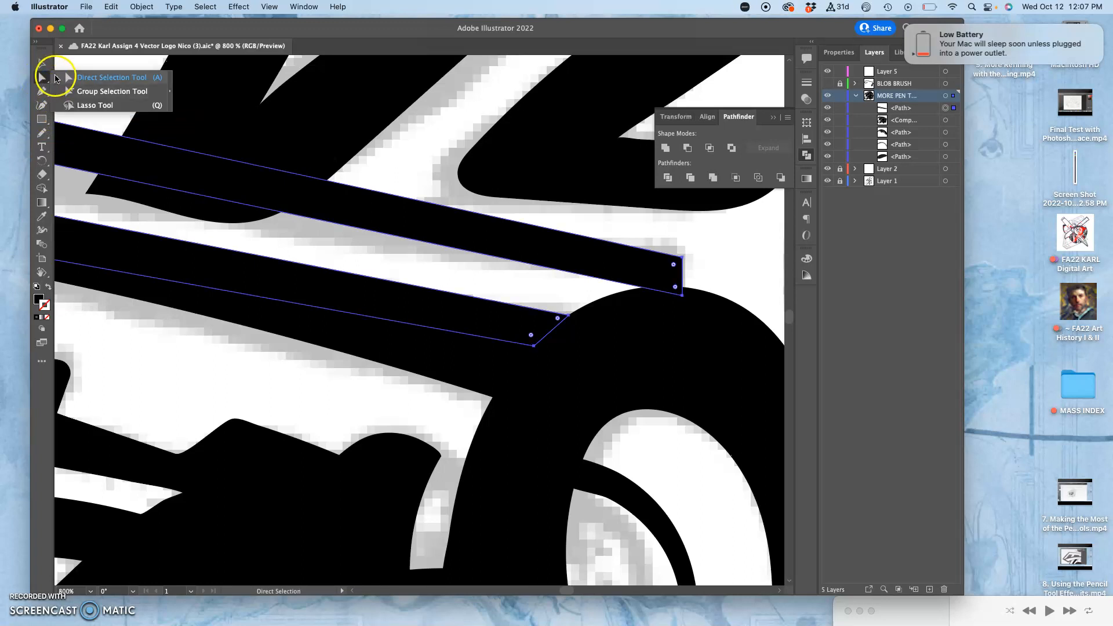
click(81, 107)
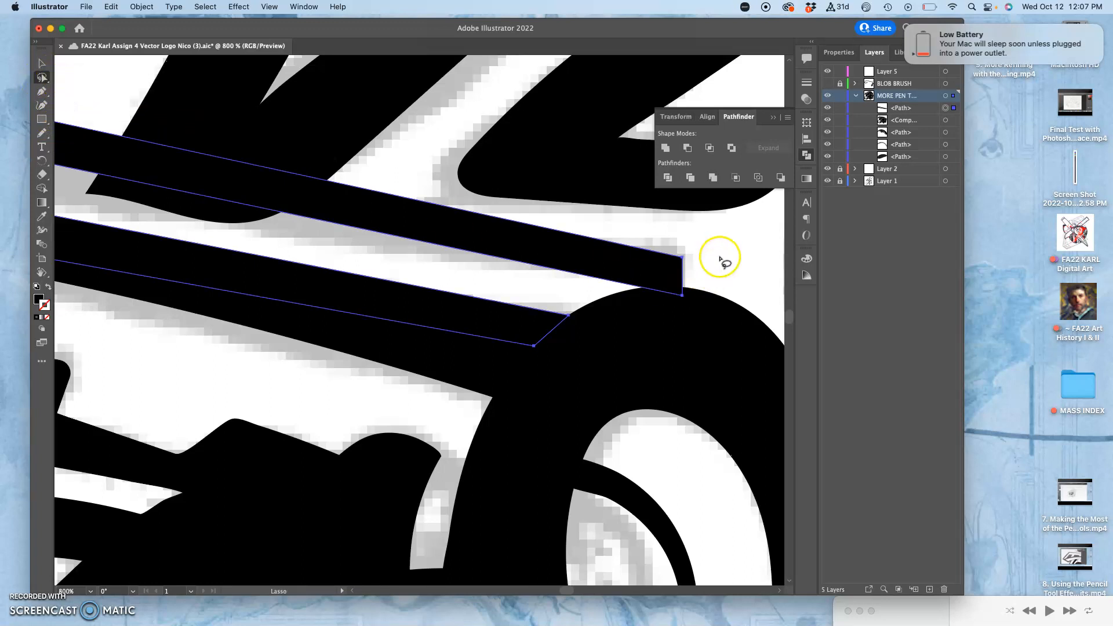
mouse_move(708, 253)
mouse_down()
mouse_move(703, 280)
mouse_move(663, 273)
mouse_move(701, 255)
mouse_up()
click(669, 269)
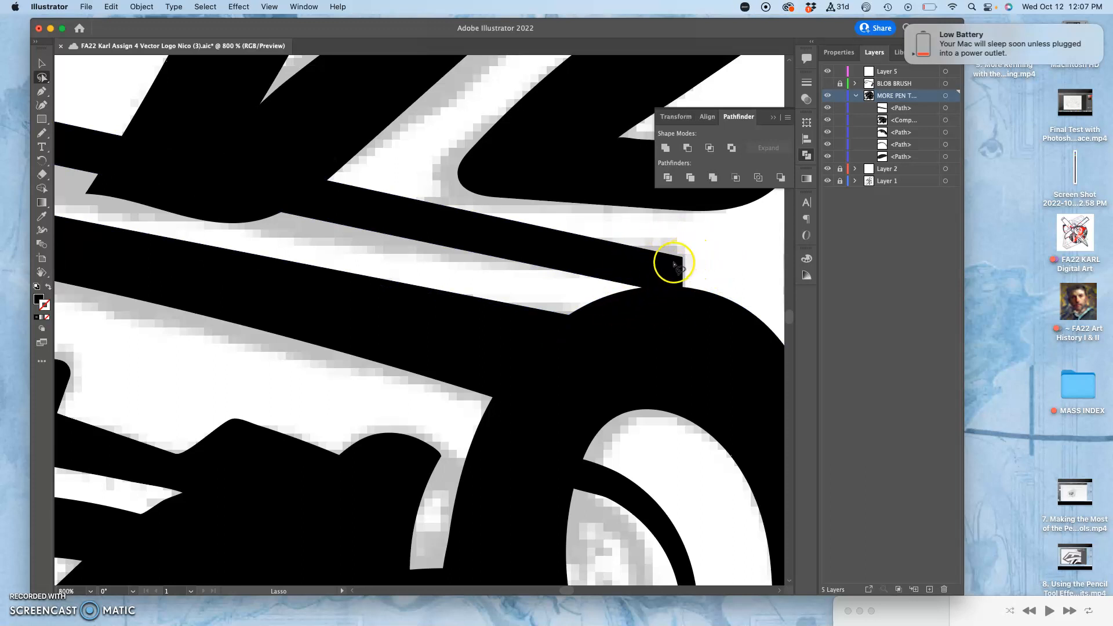
key(a)
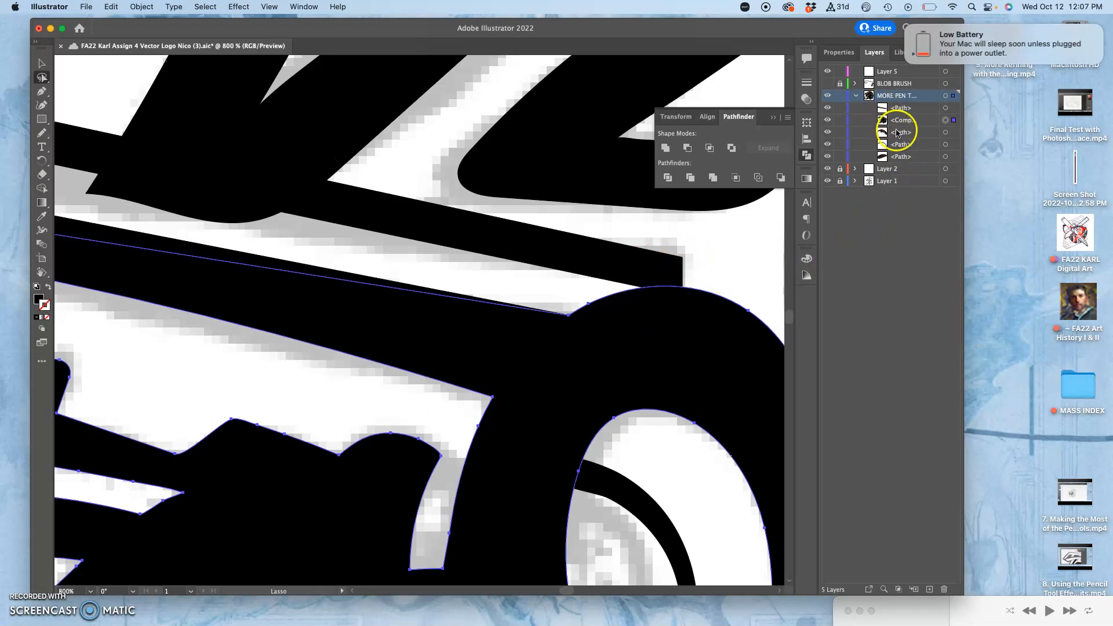
click(840, 120)
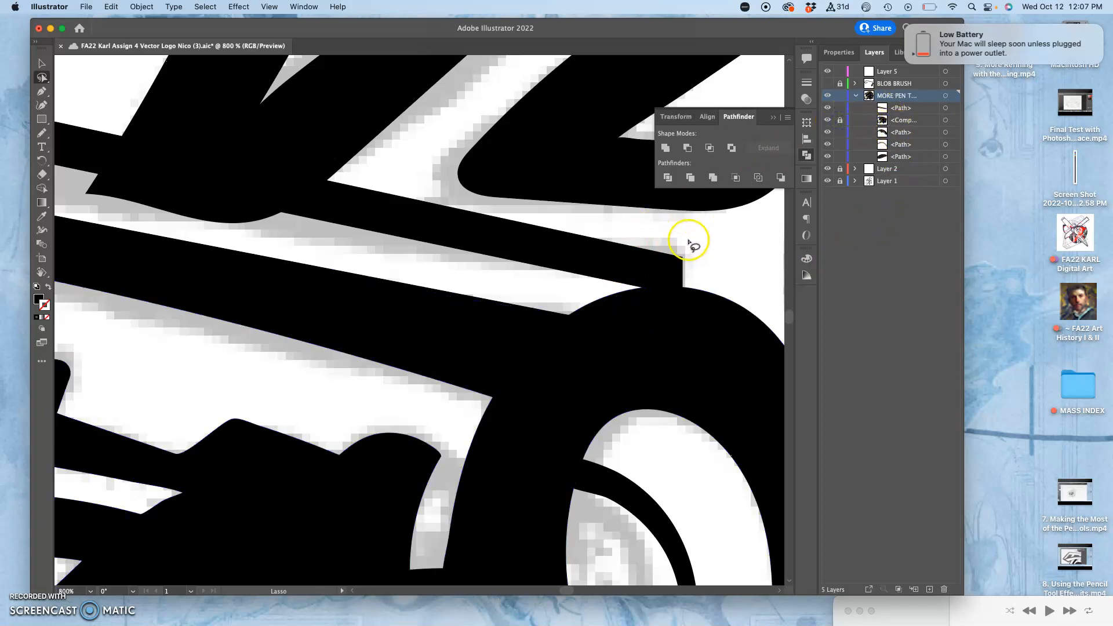
mouse_move(632, 293)
mouse_down()
mouse_move(674, 312)
mouse_move(702, 270)
mouse_up()
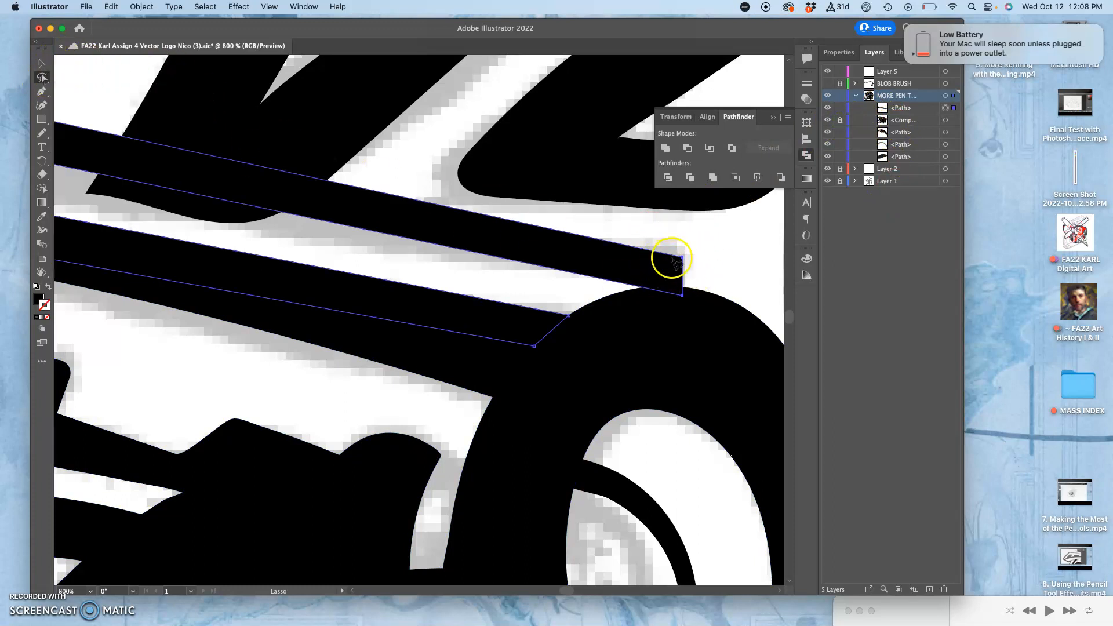
Reposition the anchors at the upper bar's rear end with the Direct Selection tool so it meets the top of the ear outline
drag(41, 77, 71, 80)
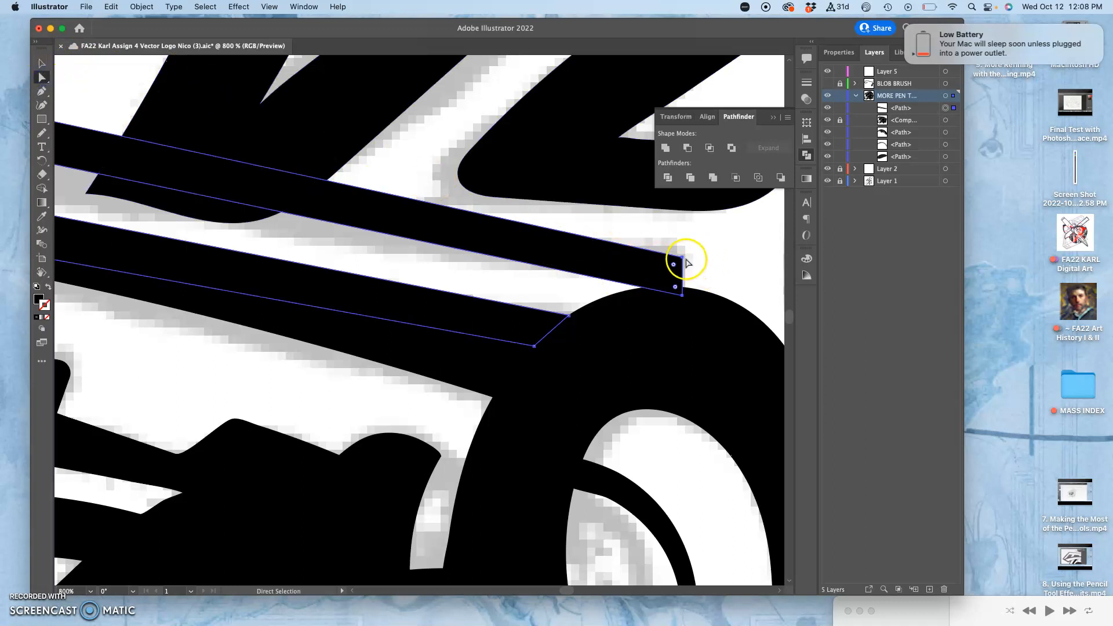
drag(684, 257, 671, 293)
key(super+minus)
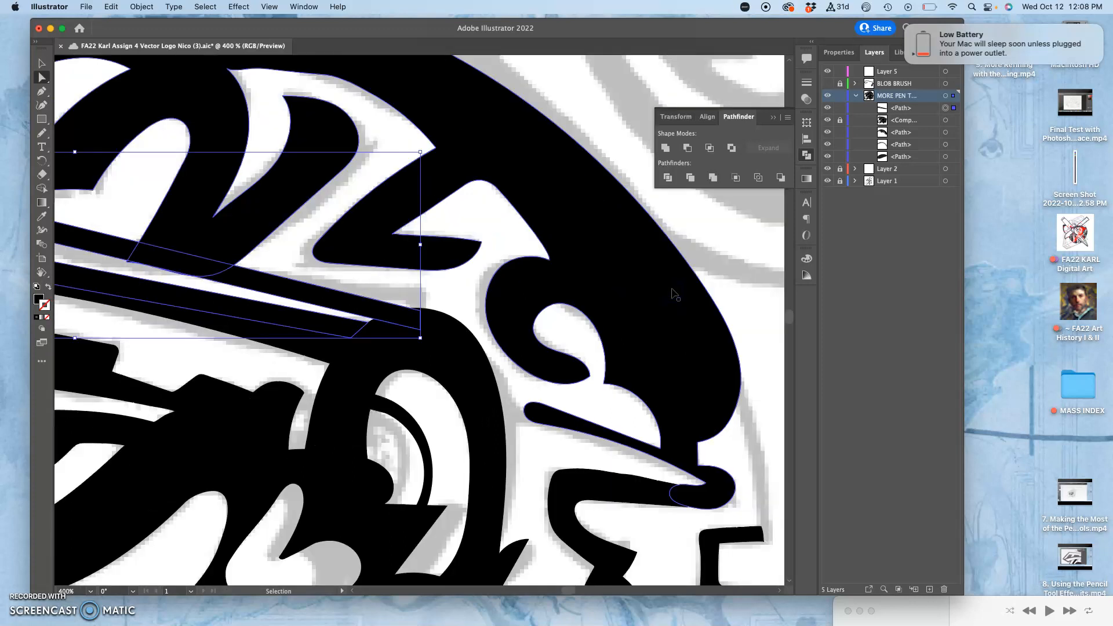
key(super+minus)
key(super+minus)
key(super+minus)
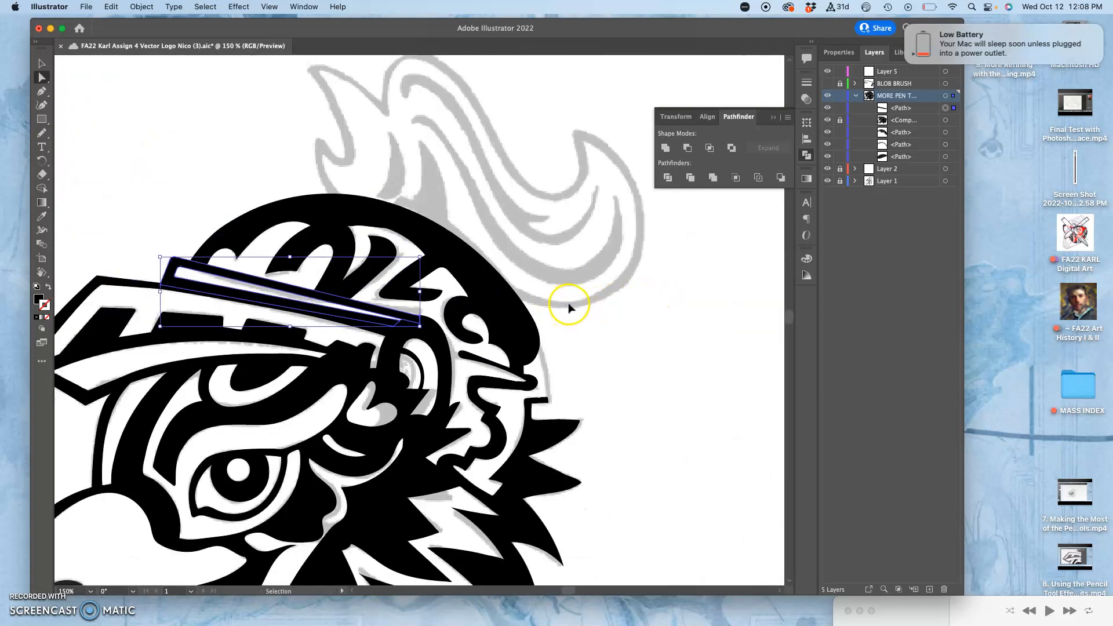
key(super+plus)
key(super+plus)
key(super+plus)
drag(424, 297, 662, 301)
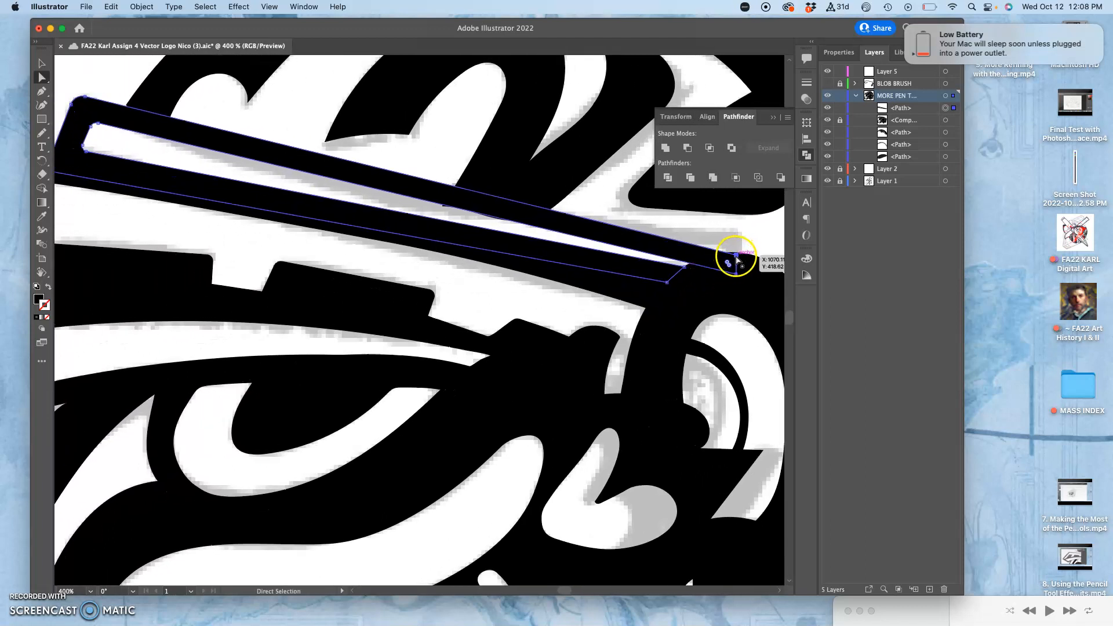
mouse_move(734, 255)
mouse_down()
mouse_move(728, 243)
mouse_move(651, 239)
mouse_move(491, 196)
mouse_move(229, 110)
mouse_move(223, 154)
mouse_move(748, 249)
mouse_move(742, 239)
mouse_up()
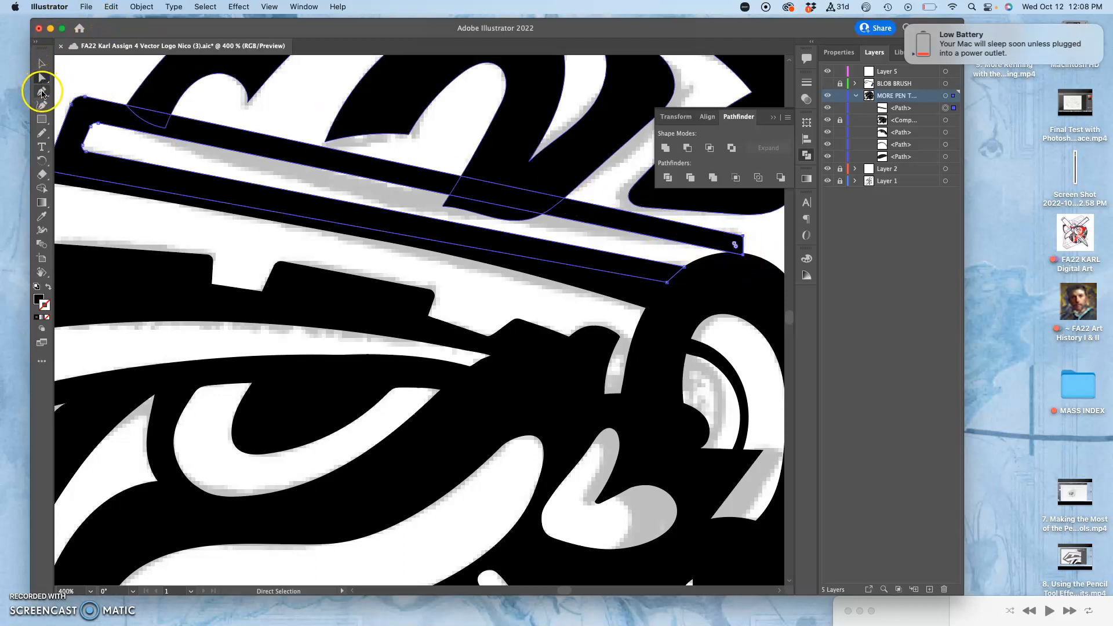
Curve the upper bar's edges toward its rear end by adjusting handles on the lower and upper rear anchors with the Anchor Point tool
click(42, 92)
click(87, 105)
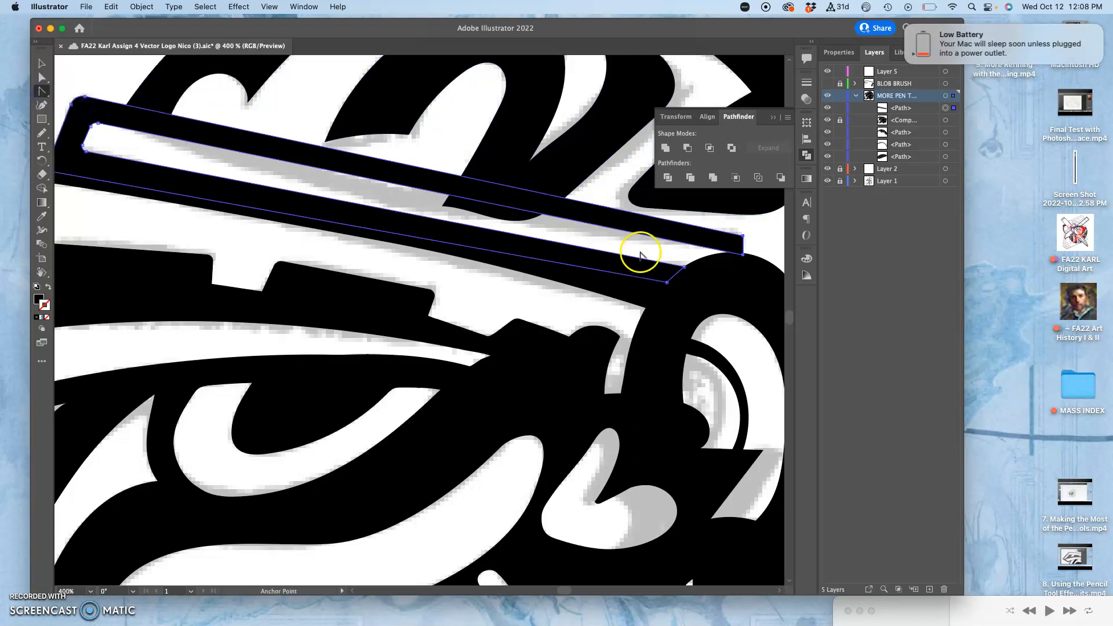
drag(742, 255, 566, 254)
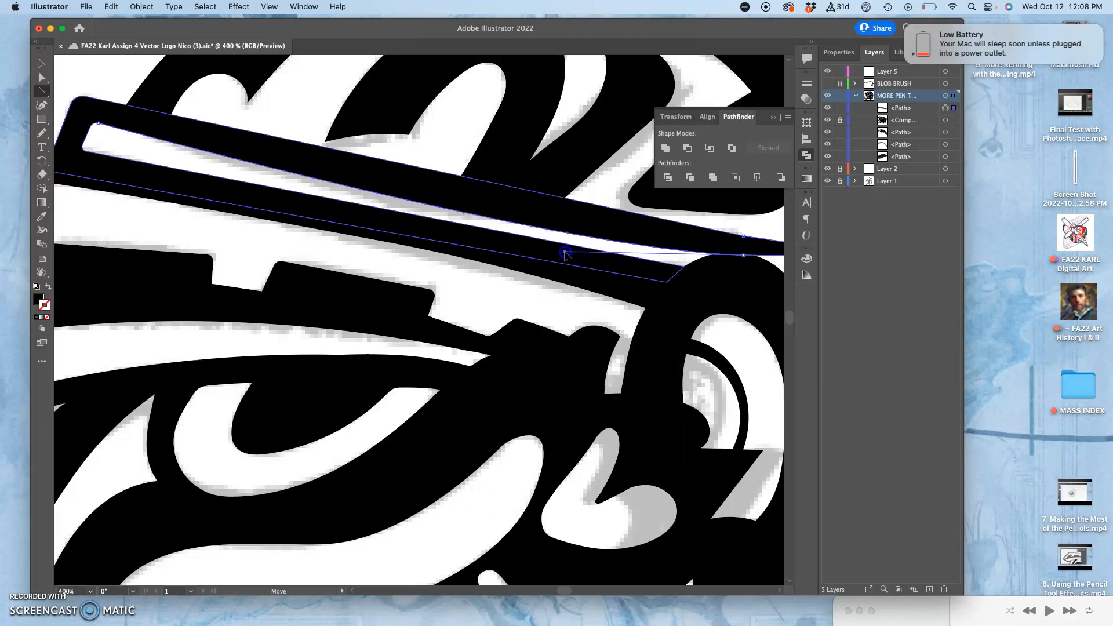
drag(707, 265, 491, 222)
drag(708, 218, 655, 177)
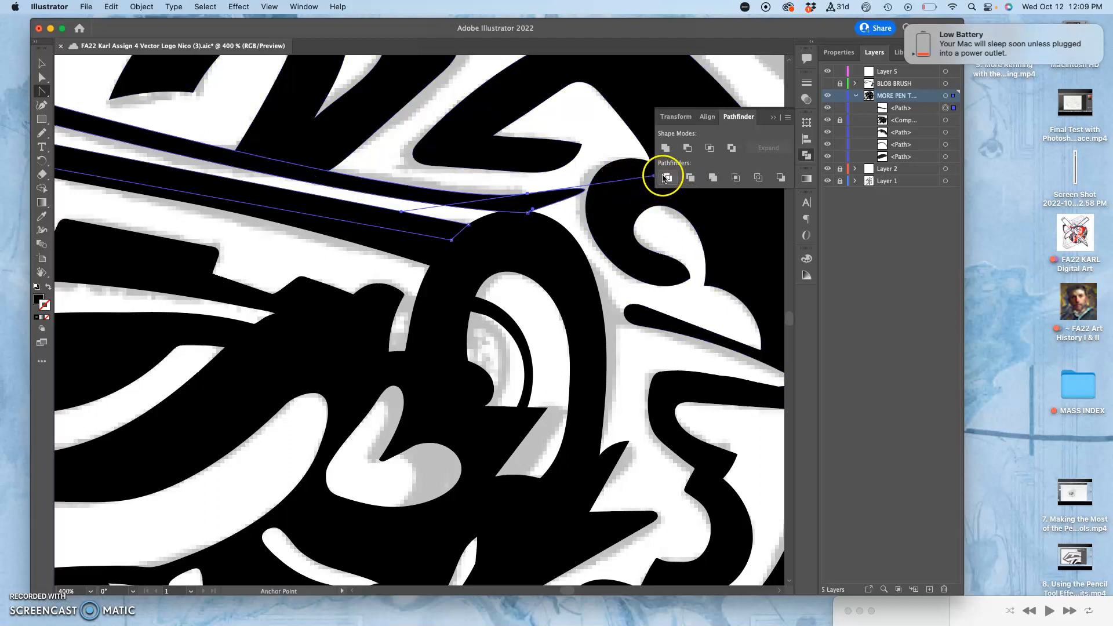
click(773, 117)
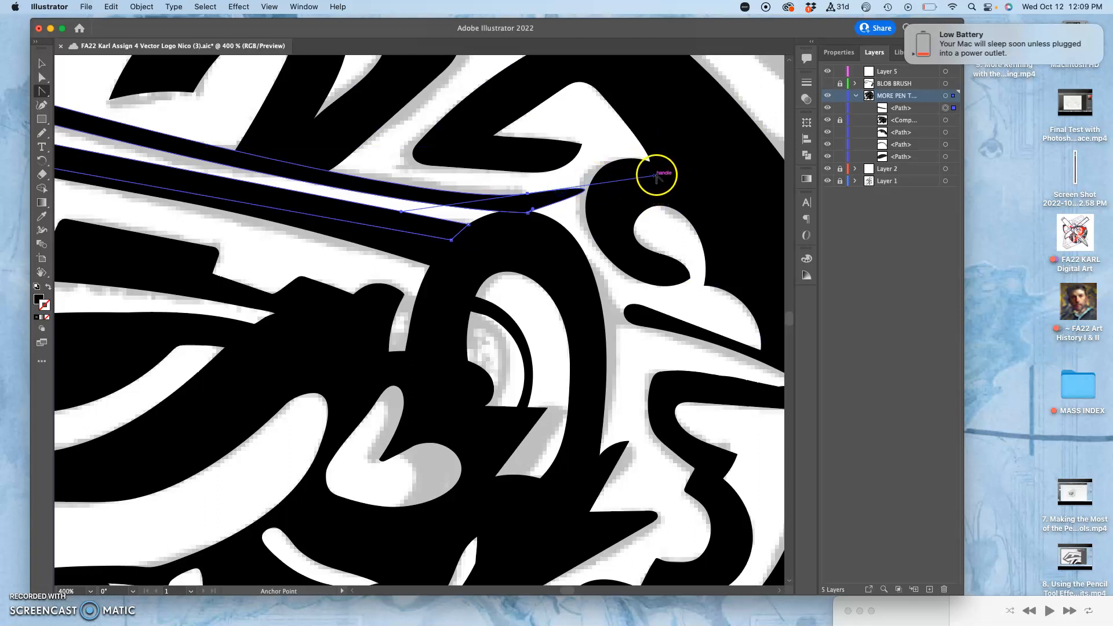
drag(651, 177, 530, 192)
click(553, 193)
Examine the helmet with its new band and the rounded joint at the helmet's lower rear edge
key(super+minus)
key(super+minus)
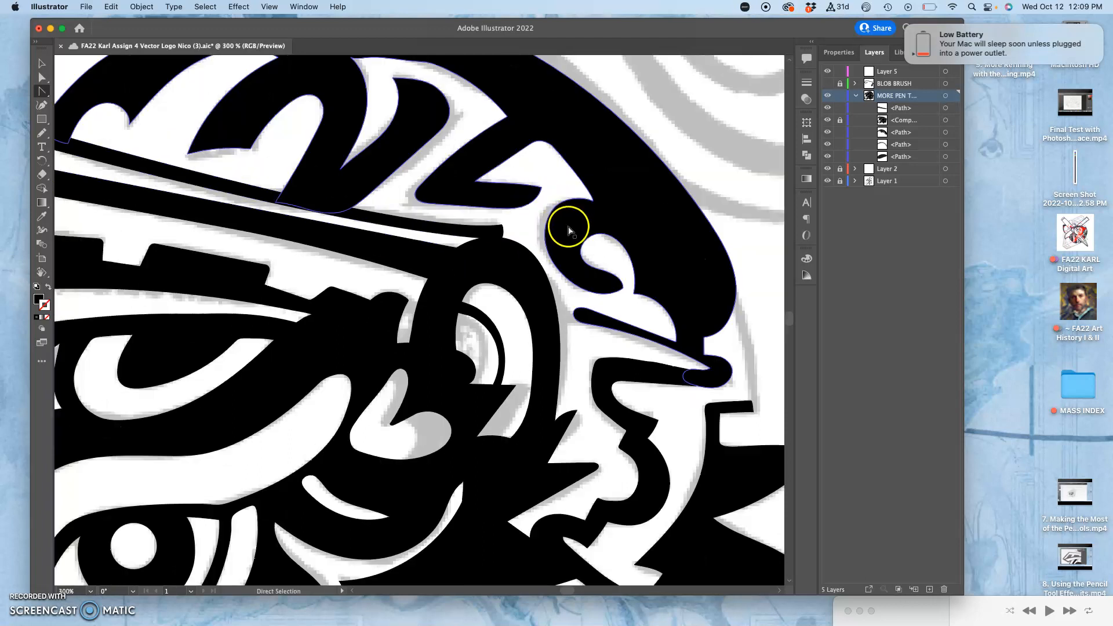
key(super+minus)
drag(289, 292, 318, 255)
drag(447, 288, 312, 223)
key(super+plus)
key(super+plus)
key(super+plus)
key(super+plus)
drag(502, 184, 378, 363)
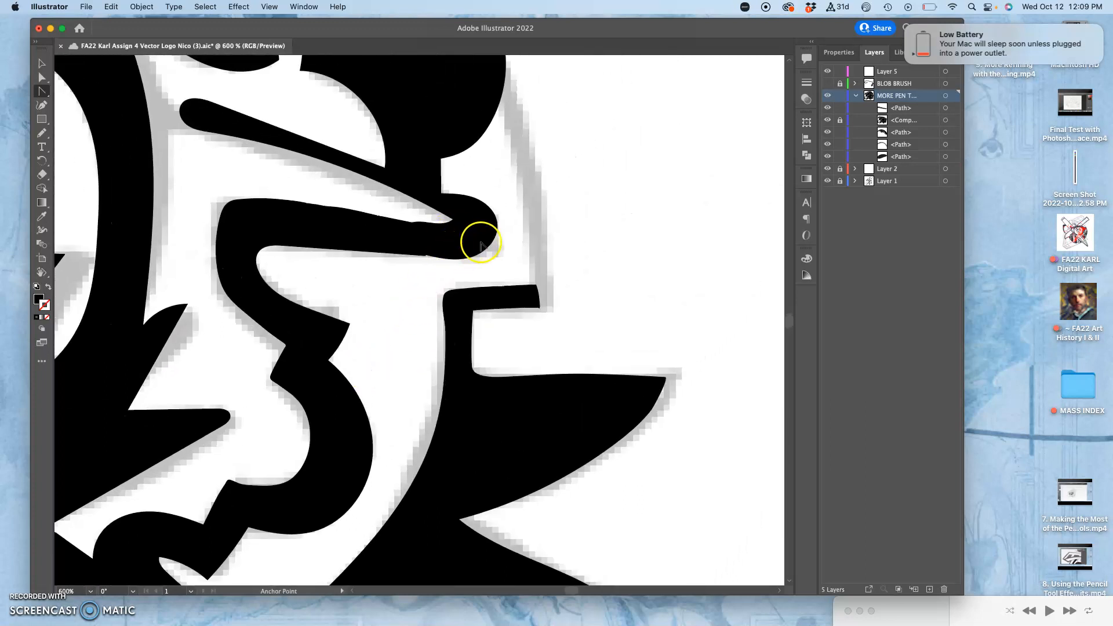
Unlock the main compound path and smooth the upper edge of the bar leading to the rounded end with the Pencil tool
click(840, 120)
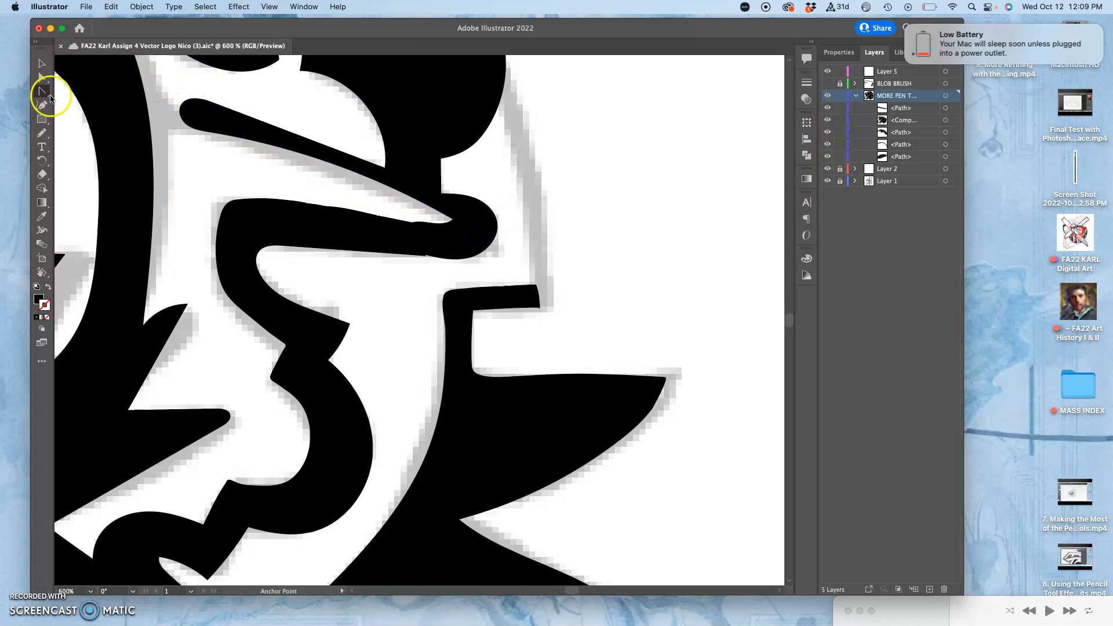
click(42, 134)
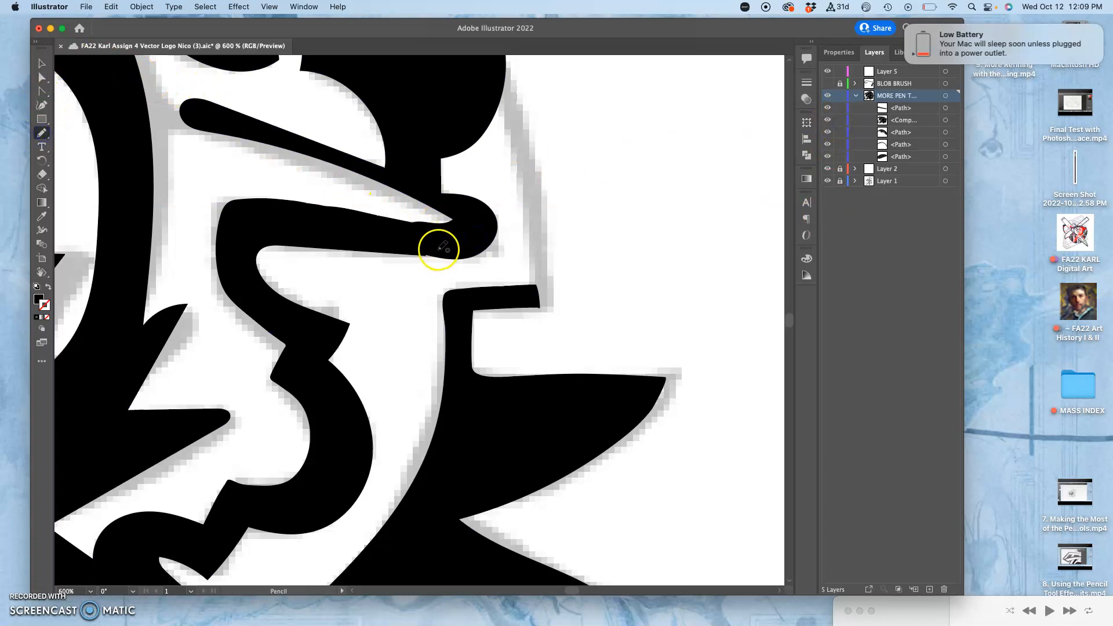
ctrl+click(298, 206)
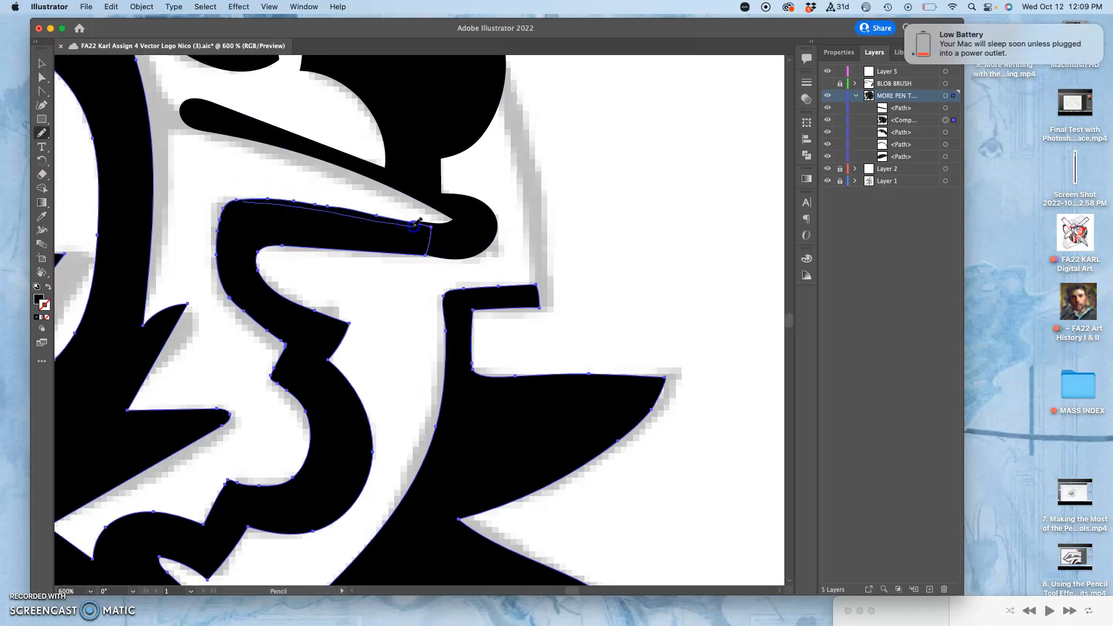
drag(430, 224, 432, 222)
Redraw the adjoining path's rounded end with the Pencil tool, reshaping it into a sharp point flush with the bar
super+click(461, 236)
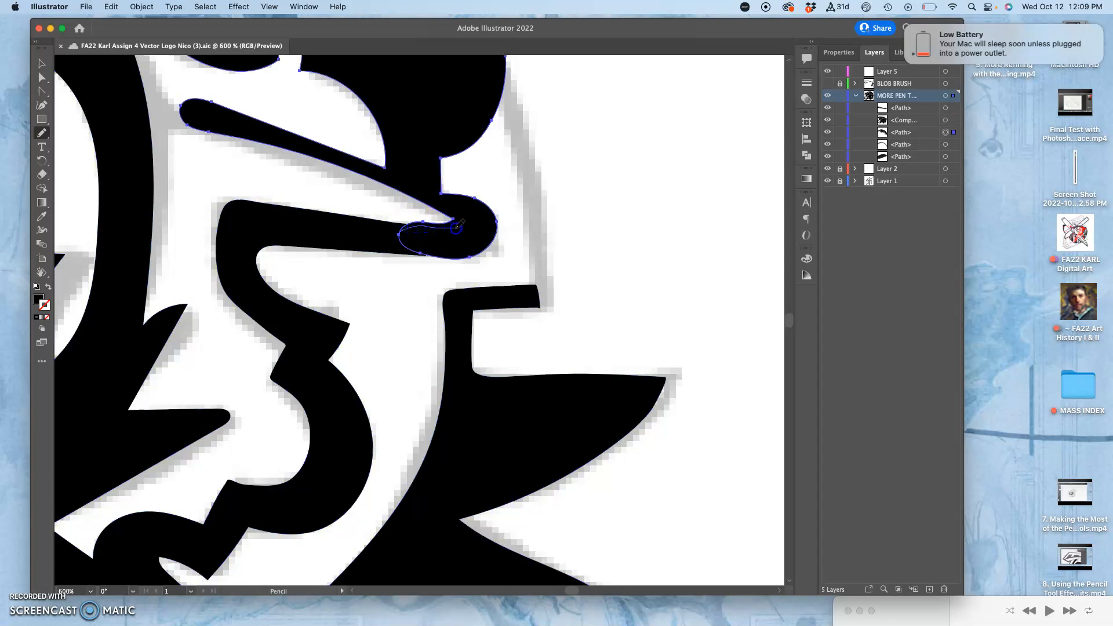
drag(450, 213, 452, 215)
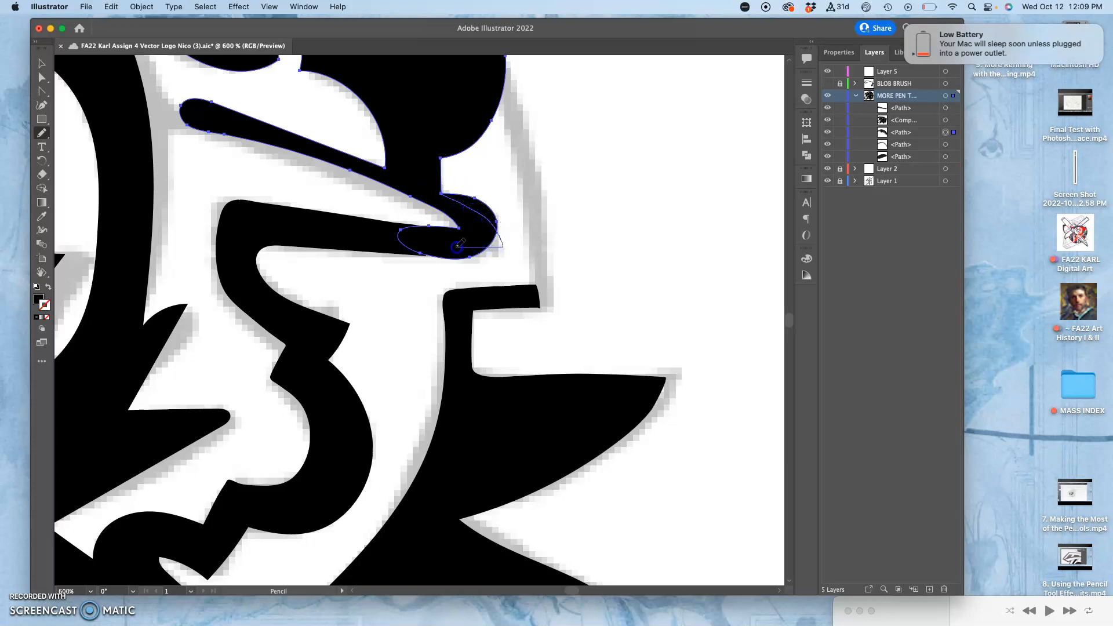
drag(408, 248, 408, 247)
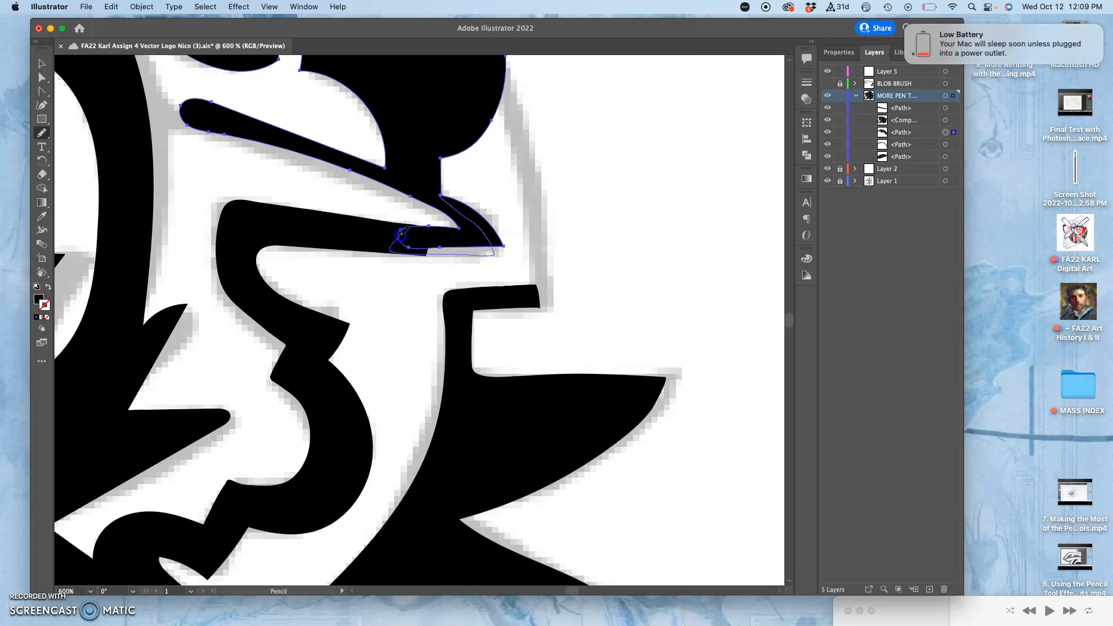
drag(401, 234, 403, 233)
Unite the compound path with the pointed path using Pathfinder, and smooth the lower edge across their joint with the Pencil tool
super+click(367, 234)
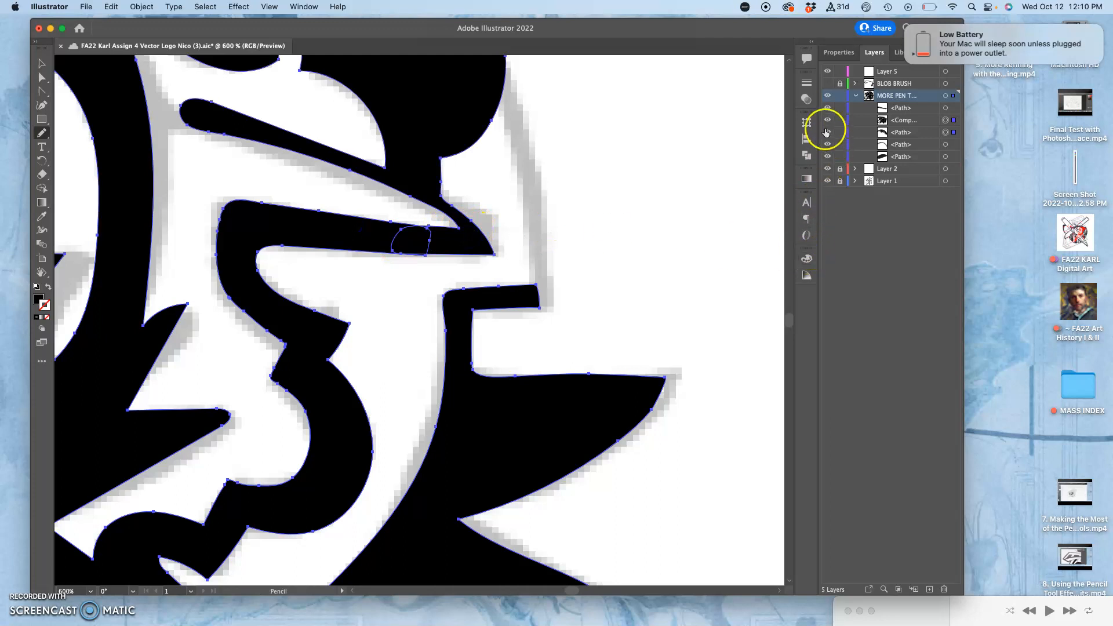
click(806, 155)
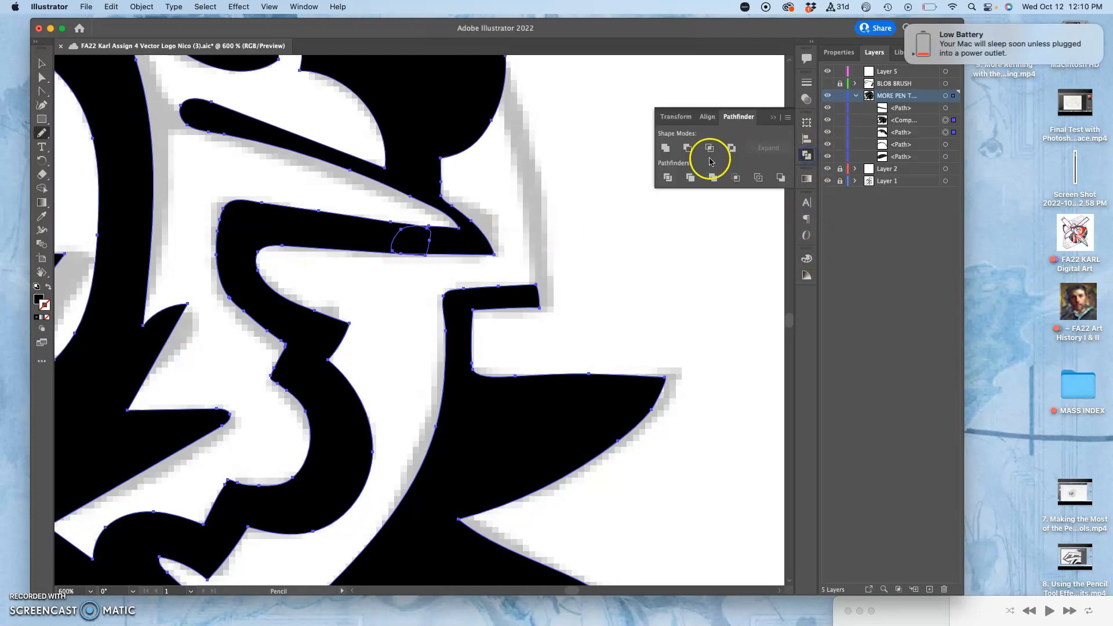
click(666, 149)
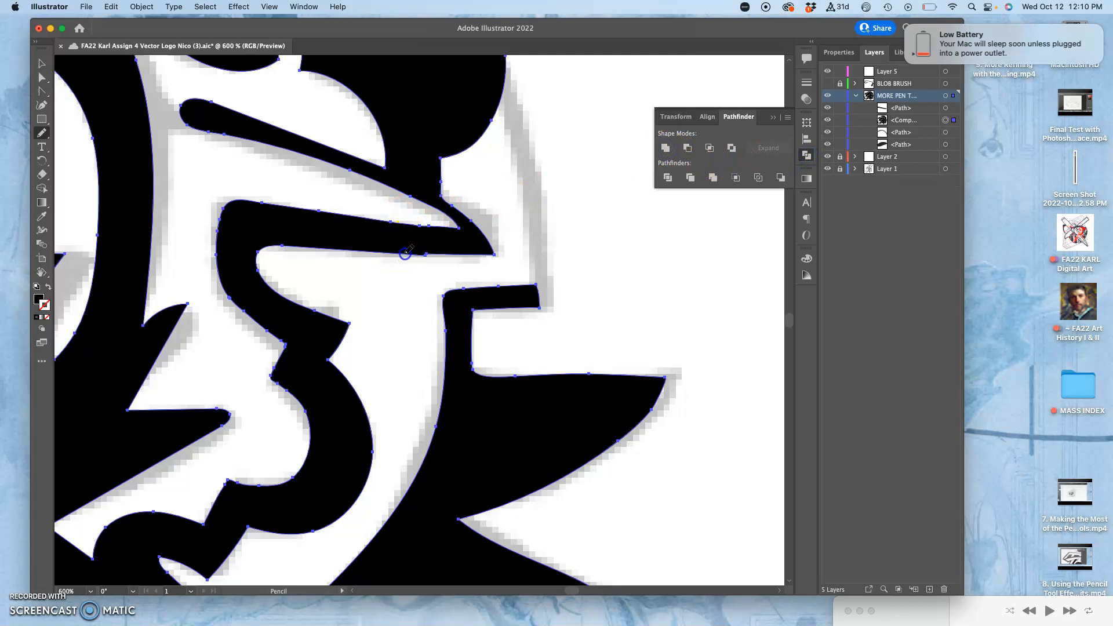
drag(425, 253, 430, 253)
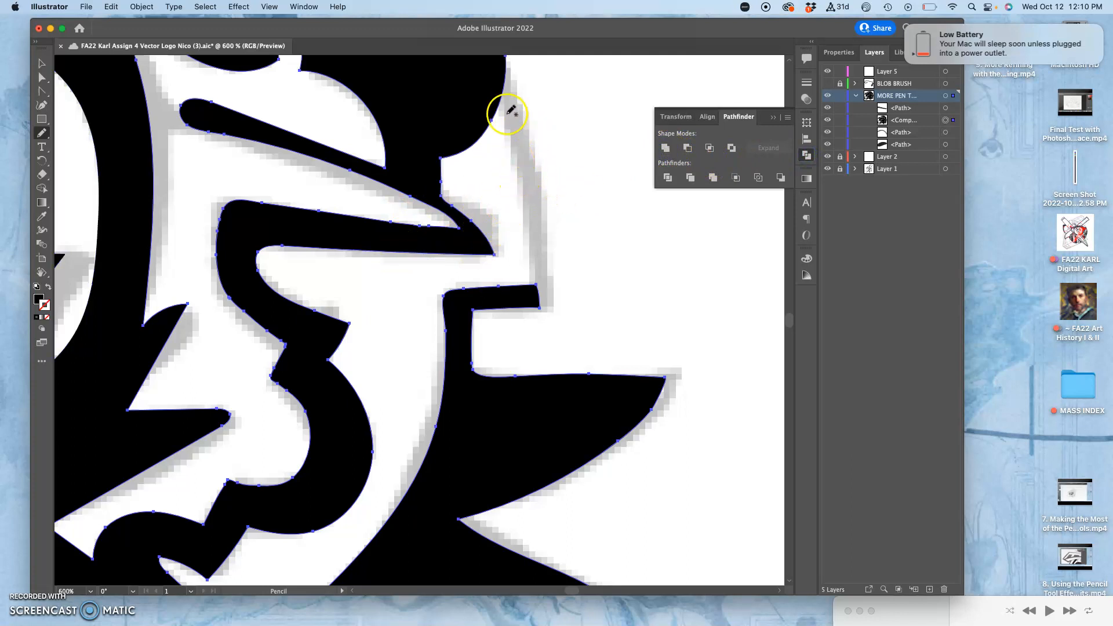
key(a)
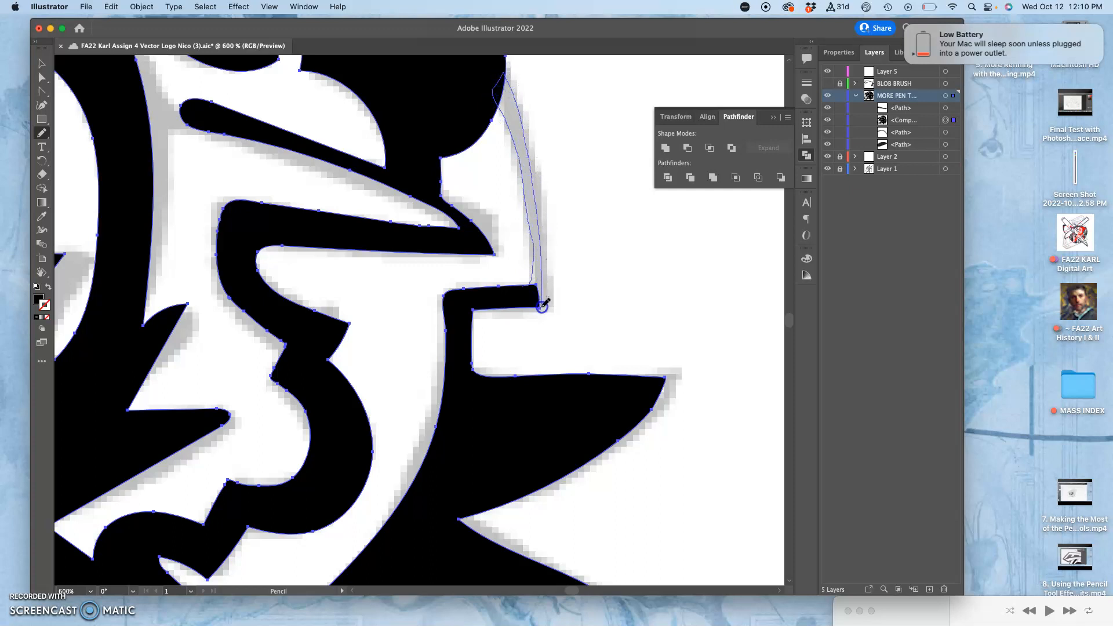
drag(533, 307, 503, 308)
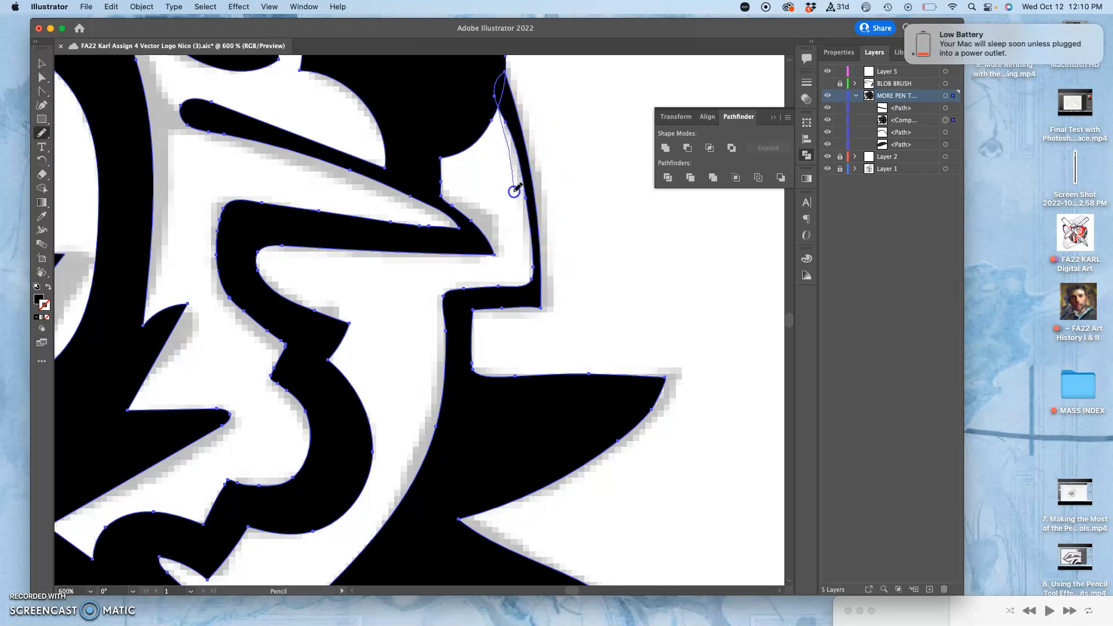
drag(517, 247, 509, 261)
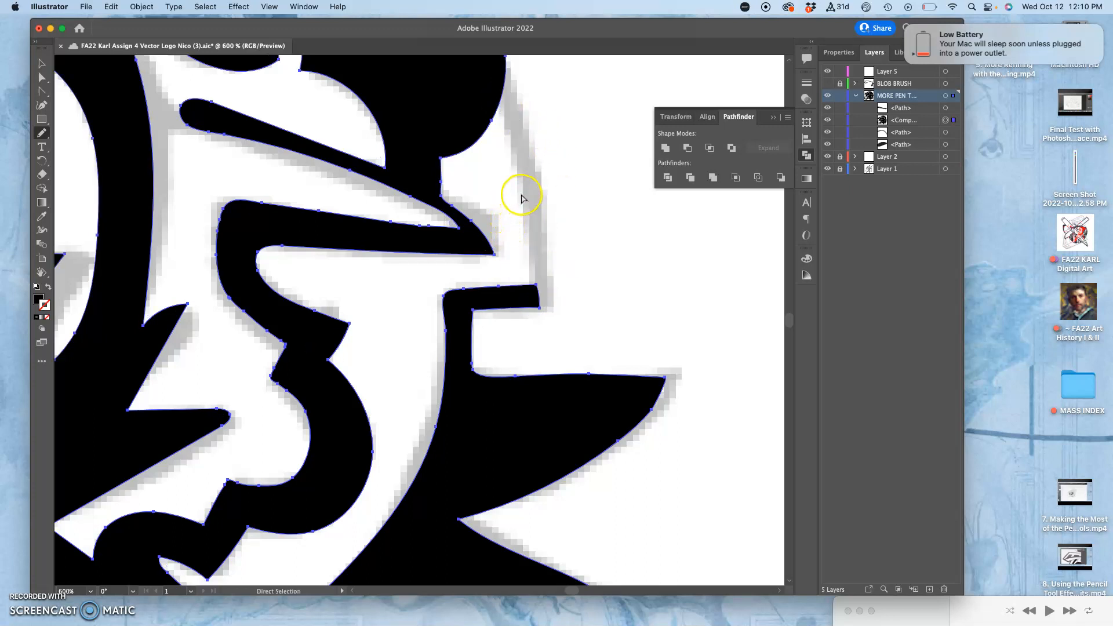
Draw a closed narrow strip with the Pen tool along the grey rear outline, from the large black shape down to the short bar's end
click(41, 105)
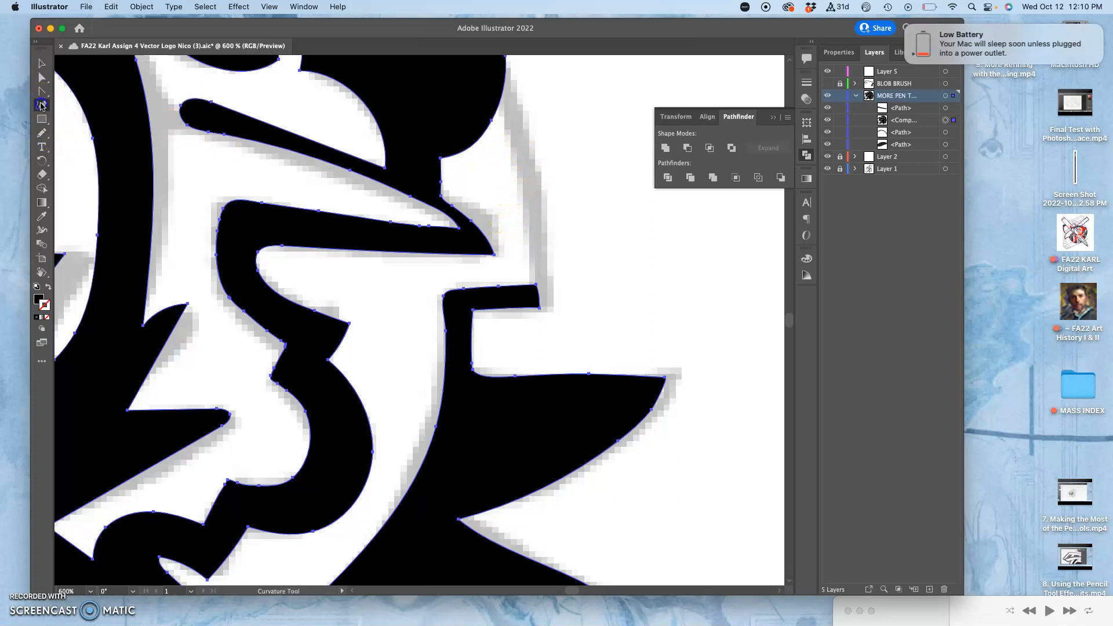
drag(44, 93, 65, 91)
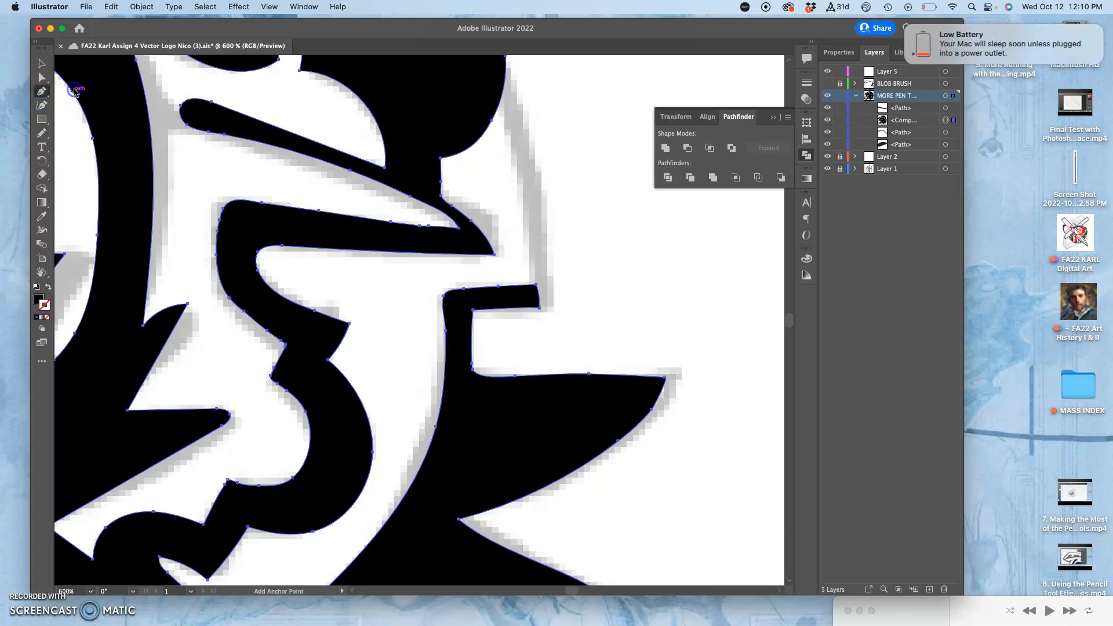
click(489, 85)
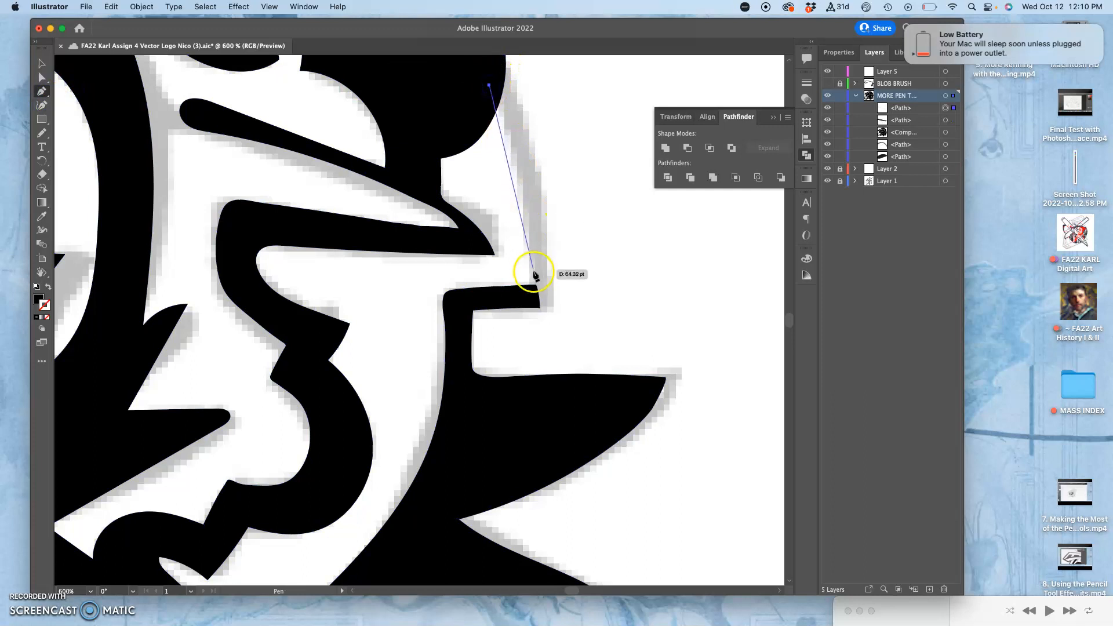
click(534, 305)
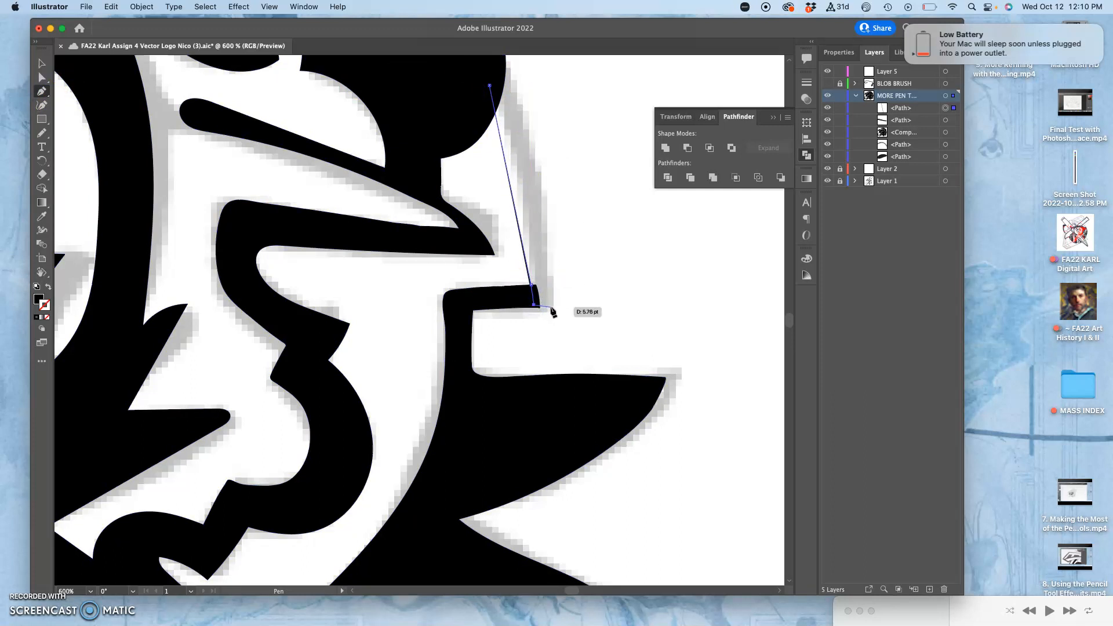
click(551, 306)
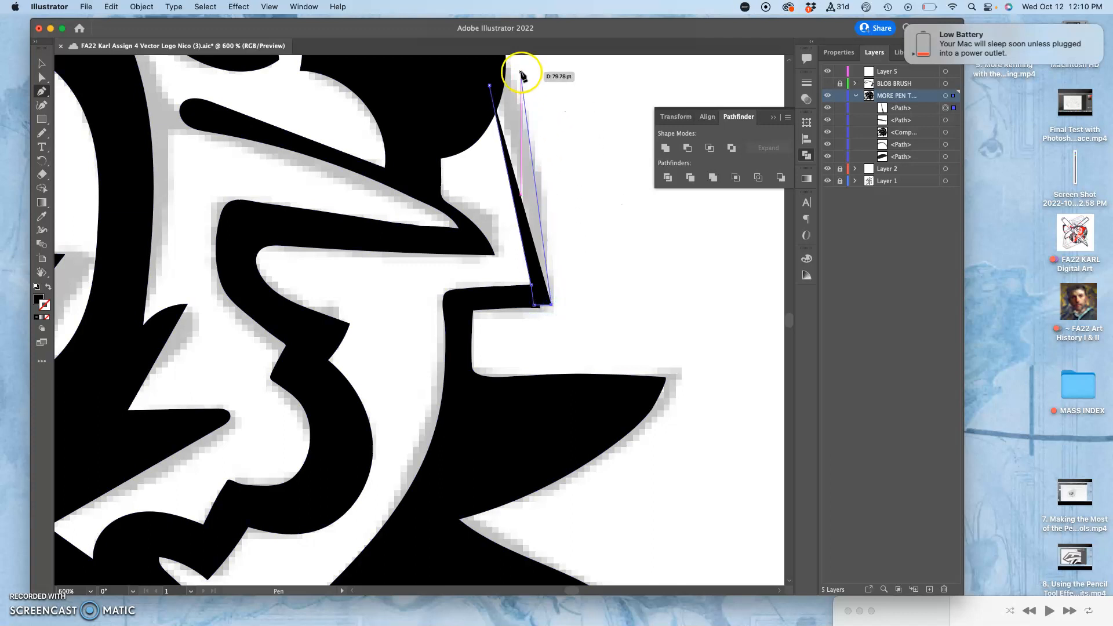
click(537, 150)
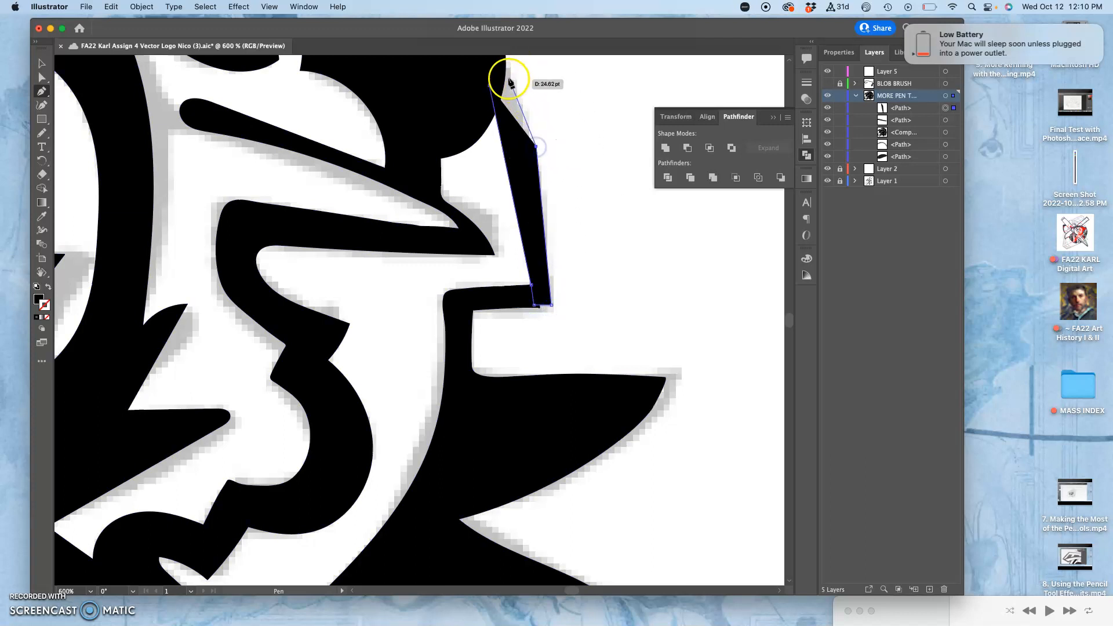
scroll(503, 58, up, 3)
click(503, 58)
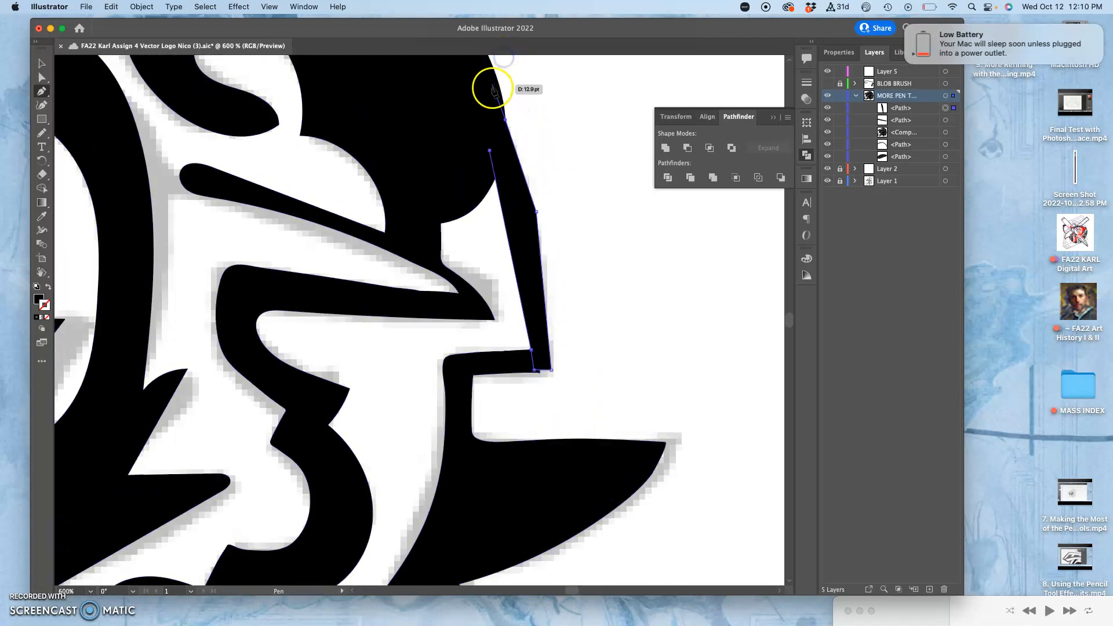
click(490, 151)
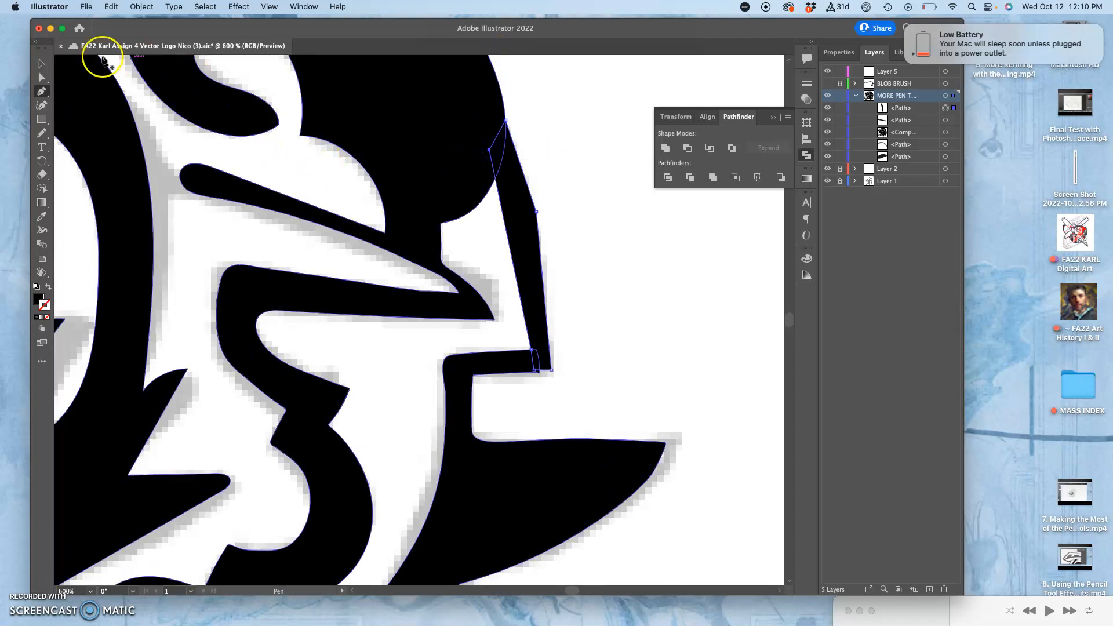
Curve the new strip's outer edge along the grey outline by pulling handles from its middle anchor with the Anchor Point tool
drag(43, 92, 87, 139)
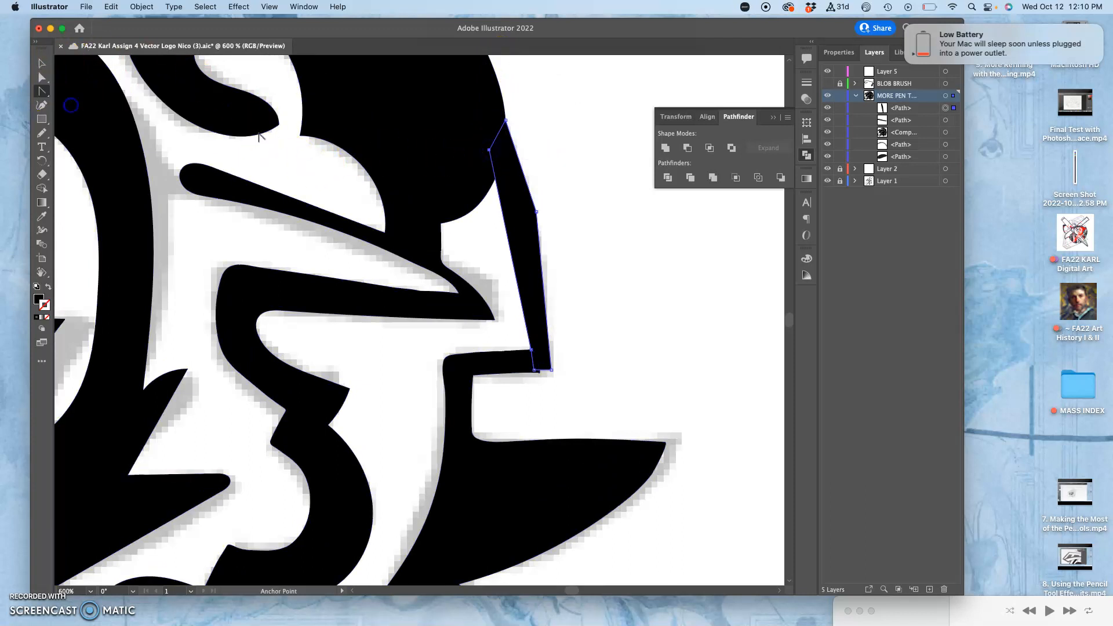
drag(536, 216, 536, 225)
drag(536, 193, 521, 131)
click(535, 204)
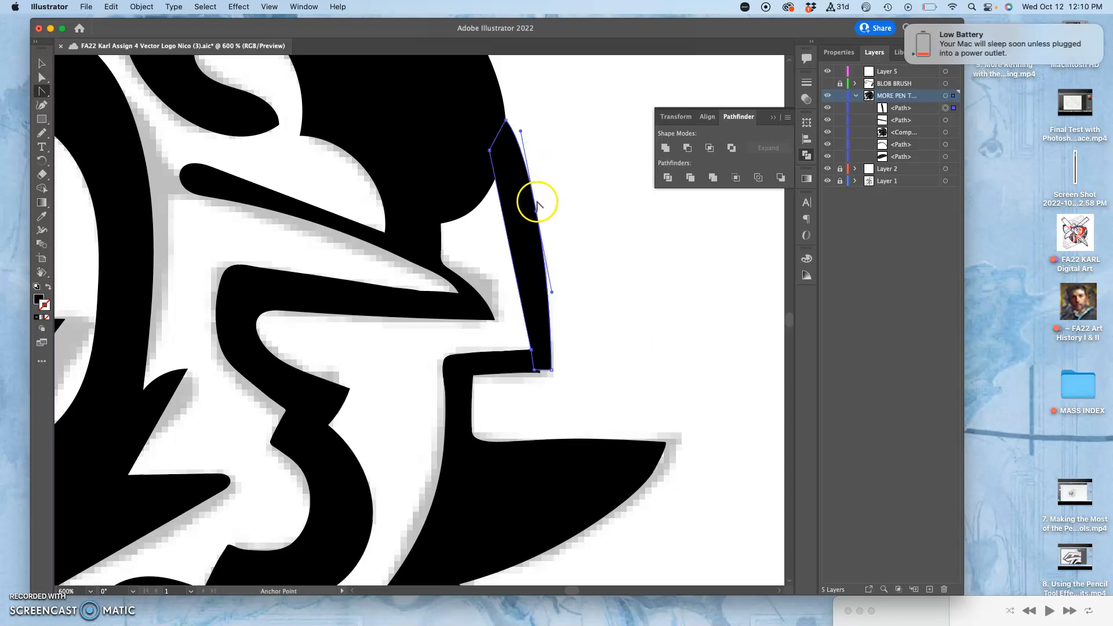
click(543, 209)
drag(536, 212, 532, 218)
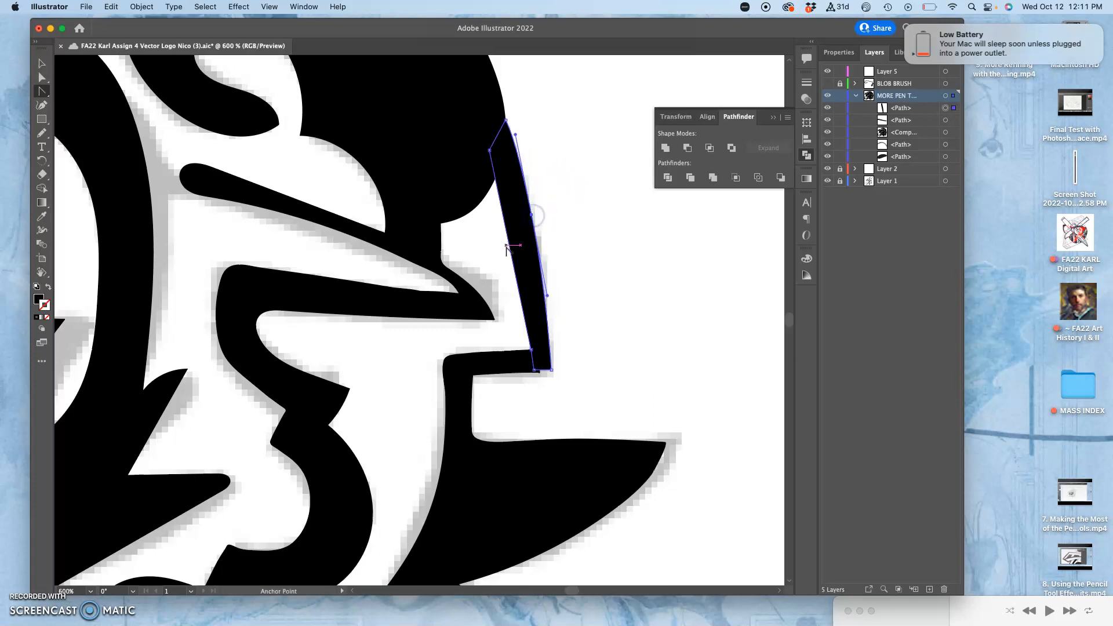
Add an anchor midway on the strip's inner edge and move it outward to thin the strip
drag(42, 91, 68, 94)
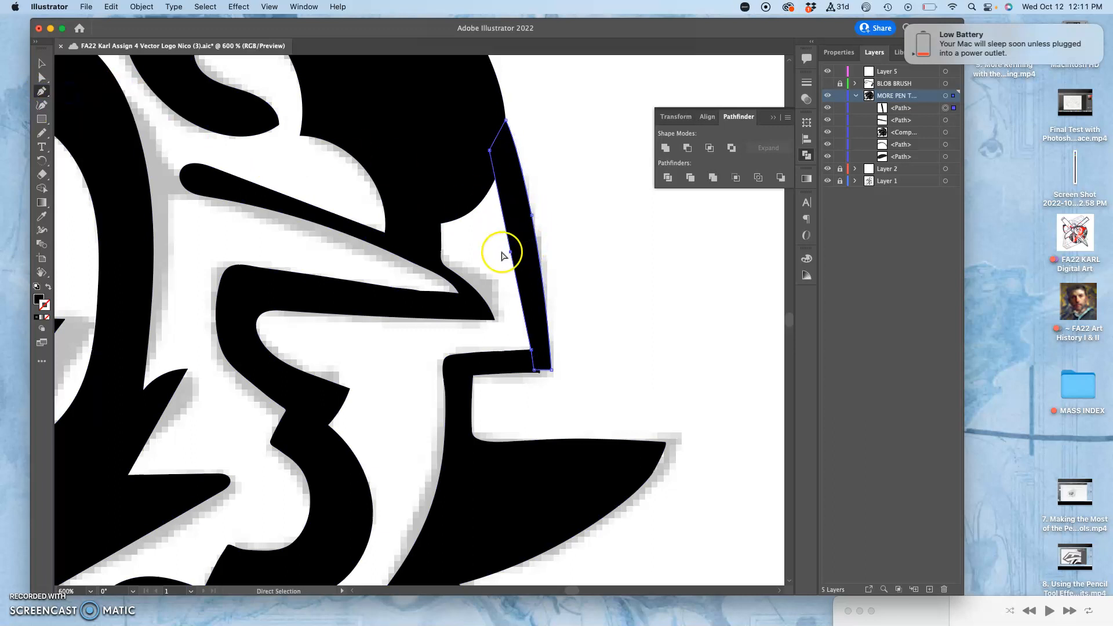
click(500, 259)
drag(510, 252, 517, 244)
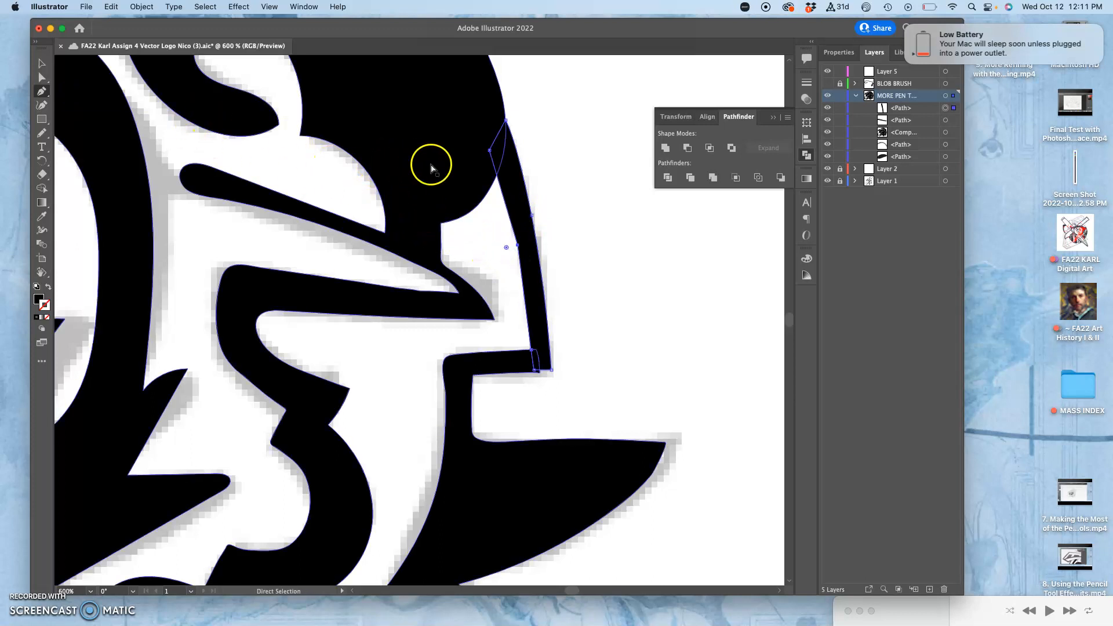
scroll(582, 199, up, 5)
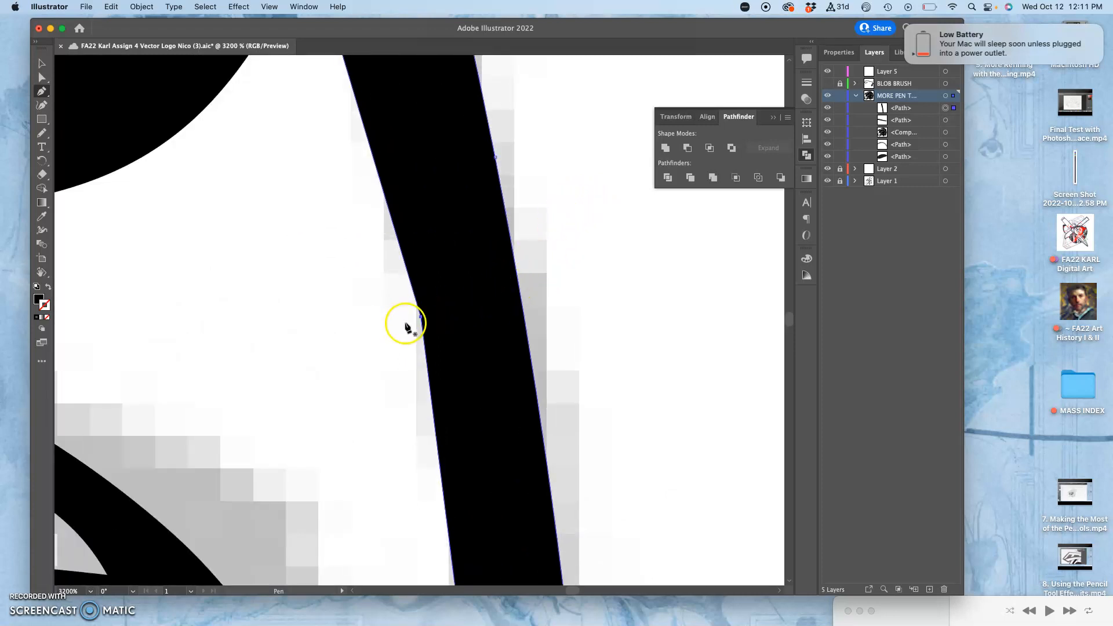
click(41, 77)
click(303, 286)
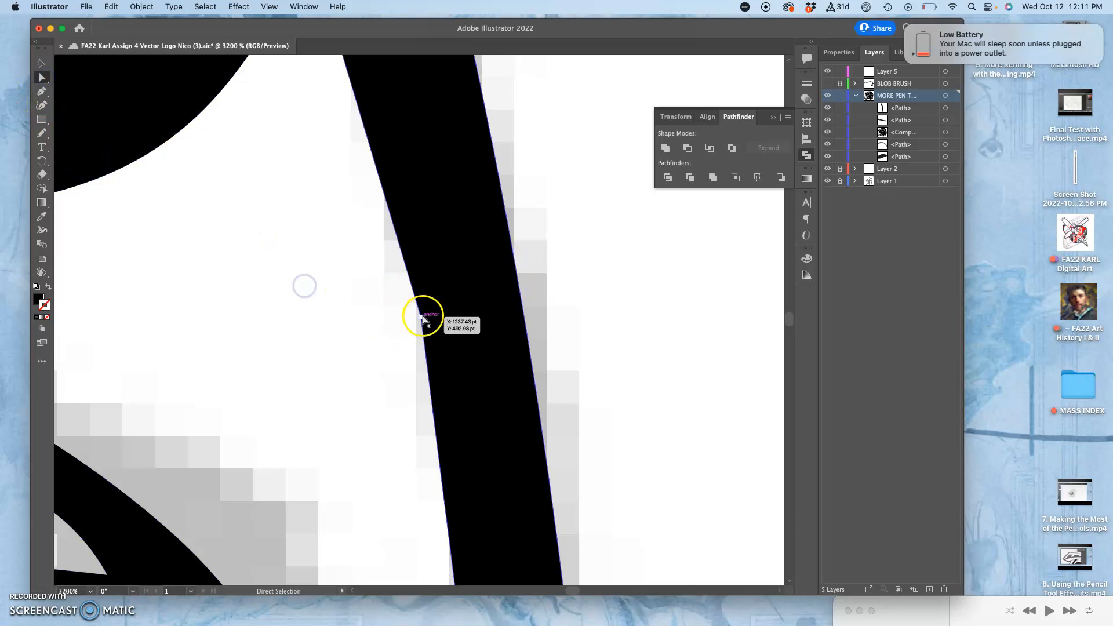
drag(409, 319, 50, 361)
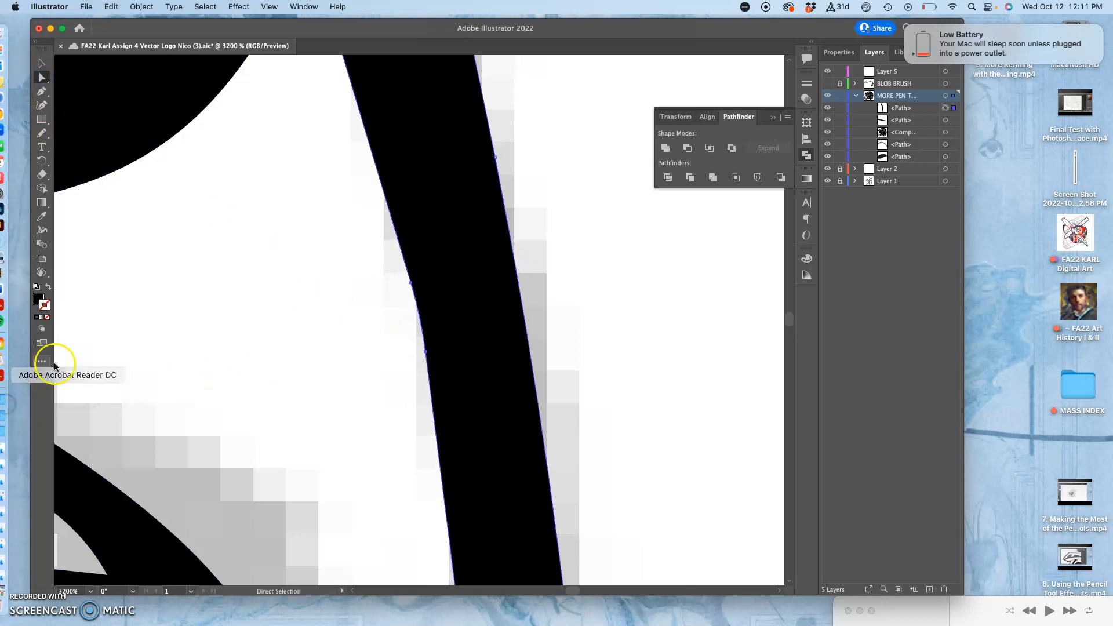
super+click(377, 323)
click(422, 318)
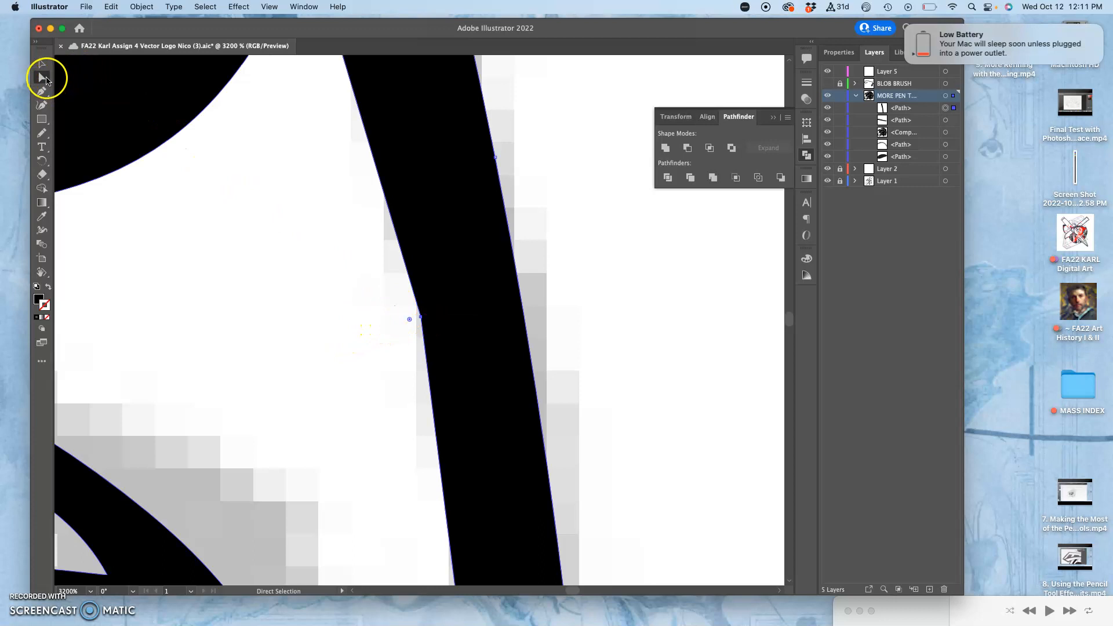
Smooth the middle anchor on the strip's inner edge with the Anchor Point tool and check the resulting curve
click(42, 92)
click(106, 105)
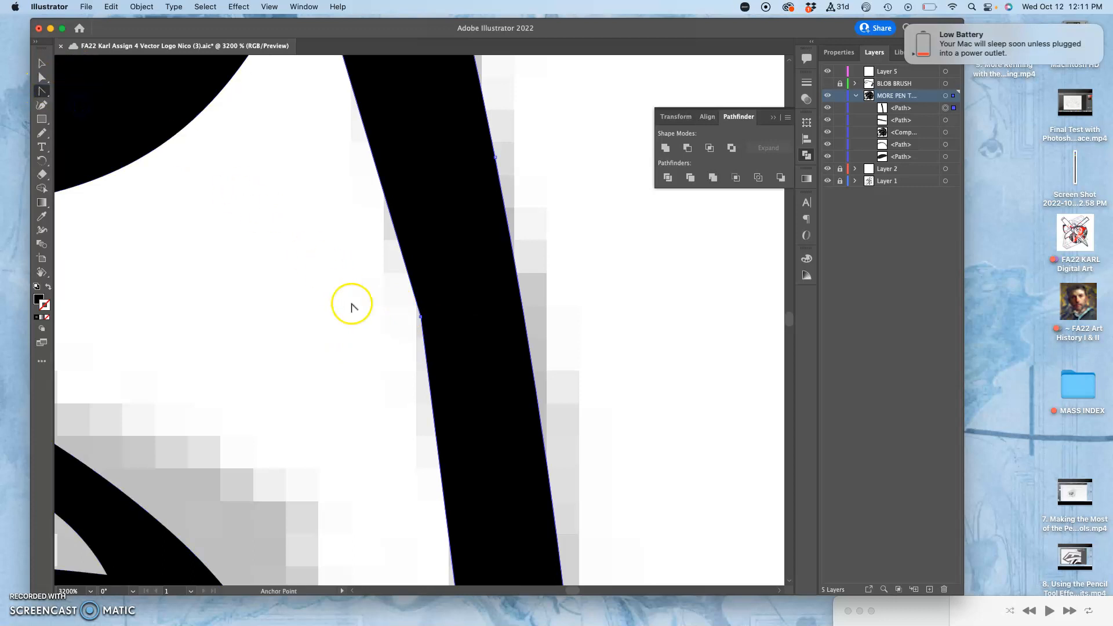
drag(418, 318, 427, 342)
click(426, 341)
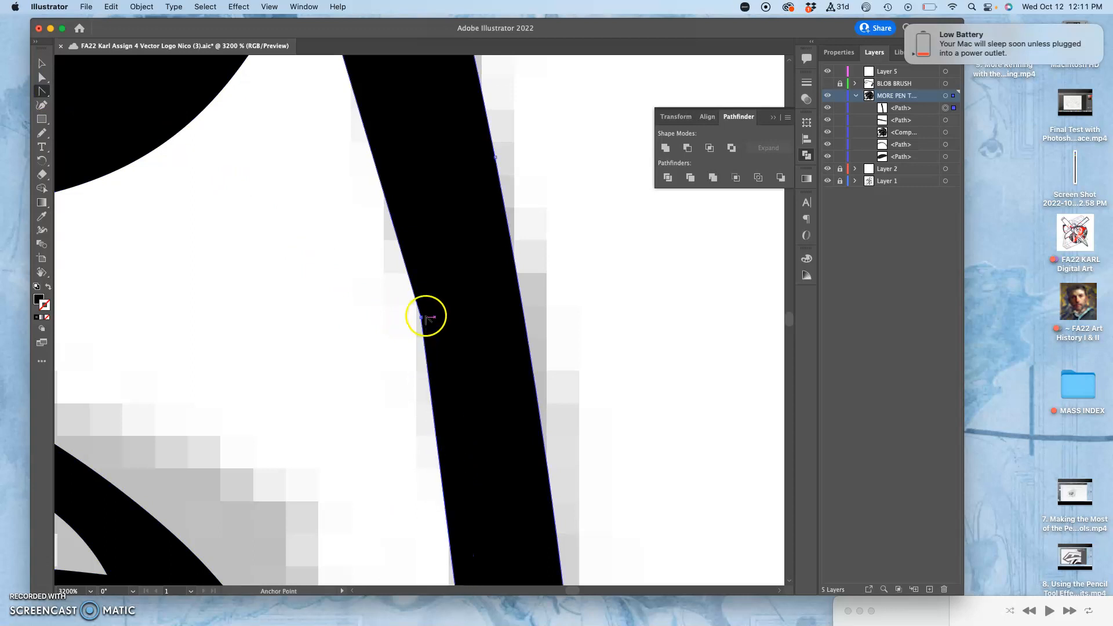
key(super+equal)
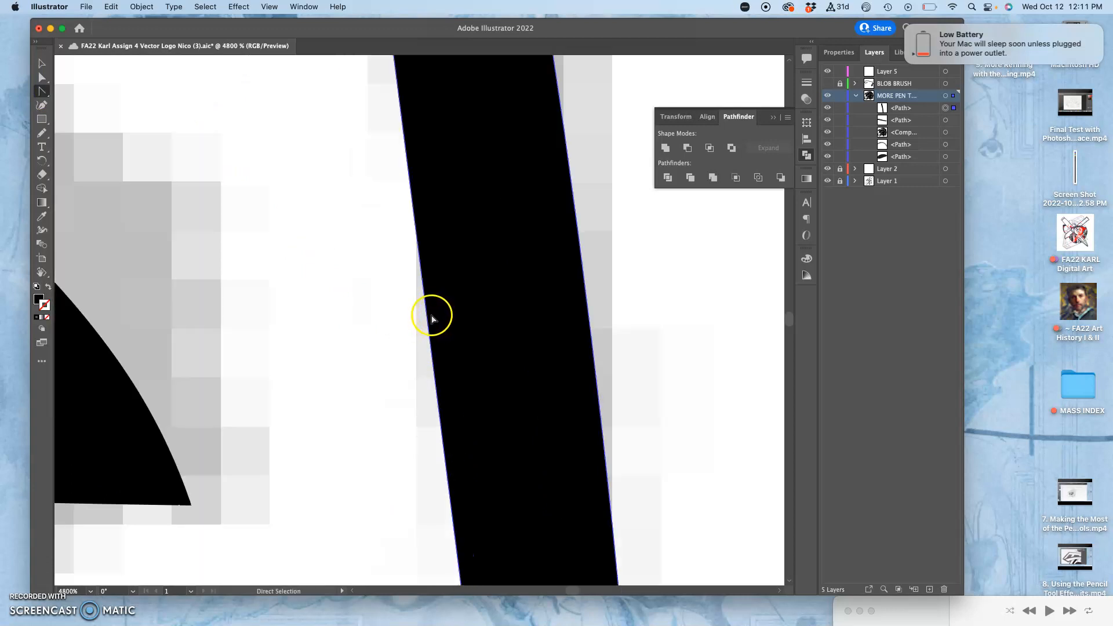
key(super+minus)
key(super+minus)
key(super+minus)
key(super+minus)
key(super+minus)
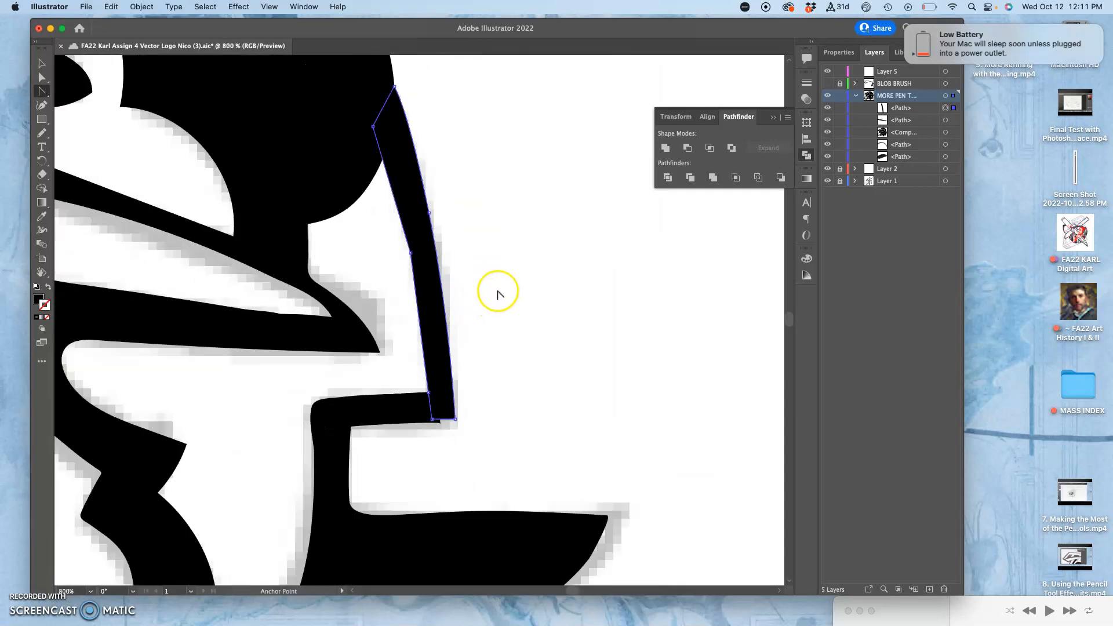
key(super+equal)
key(super+equal)
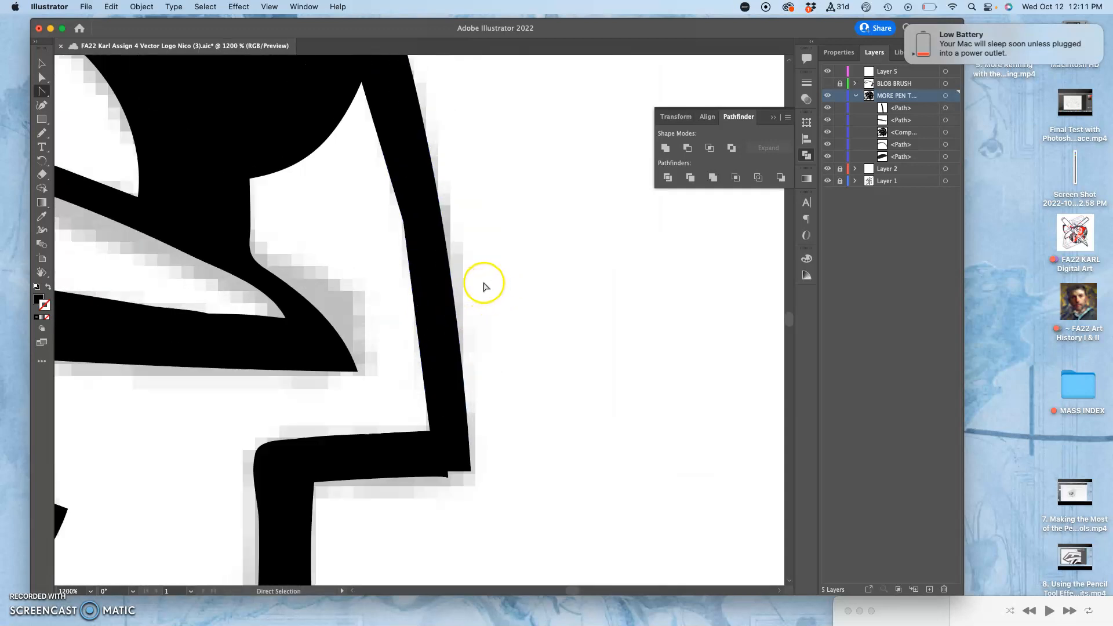
Curve the strip's inner edge by pulling long direction handles from its middle anchor with the Anchor Point tool
key(super+equal)
drag(407, 179, 426, 308)
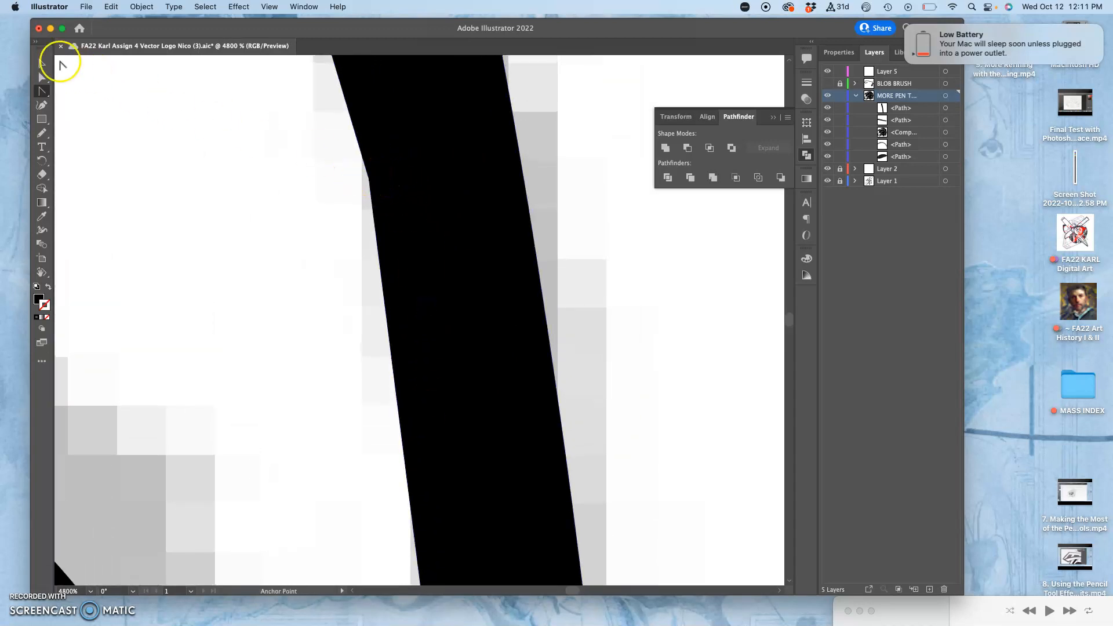
click(45, 79)
click(367, 178)
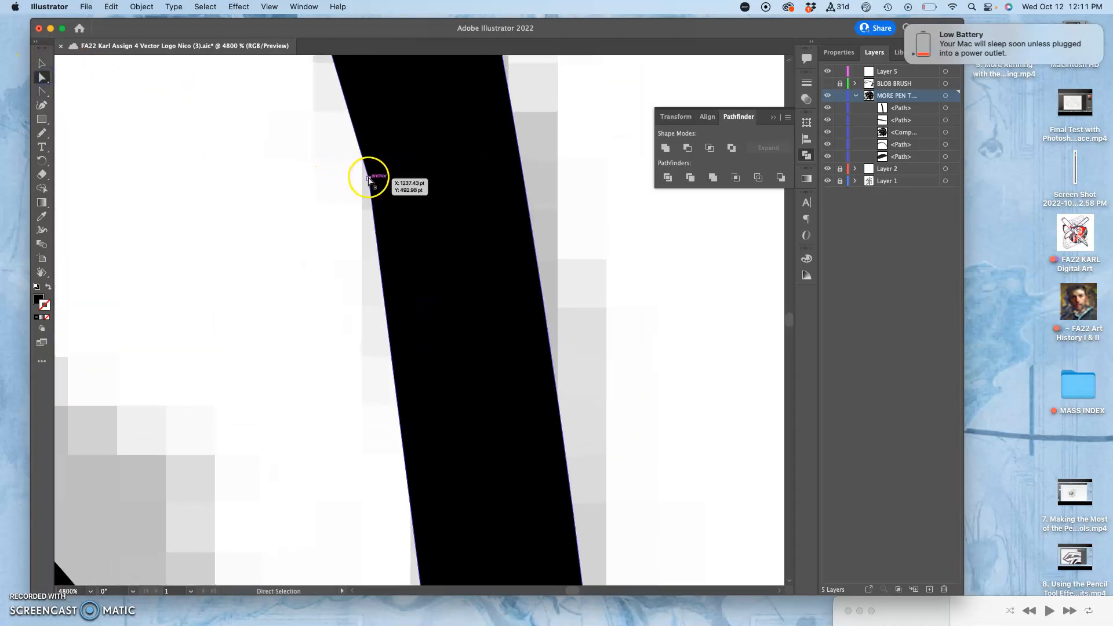
click(338, 194)
click(42, 91)
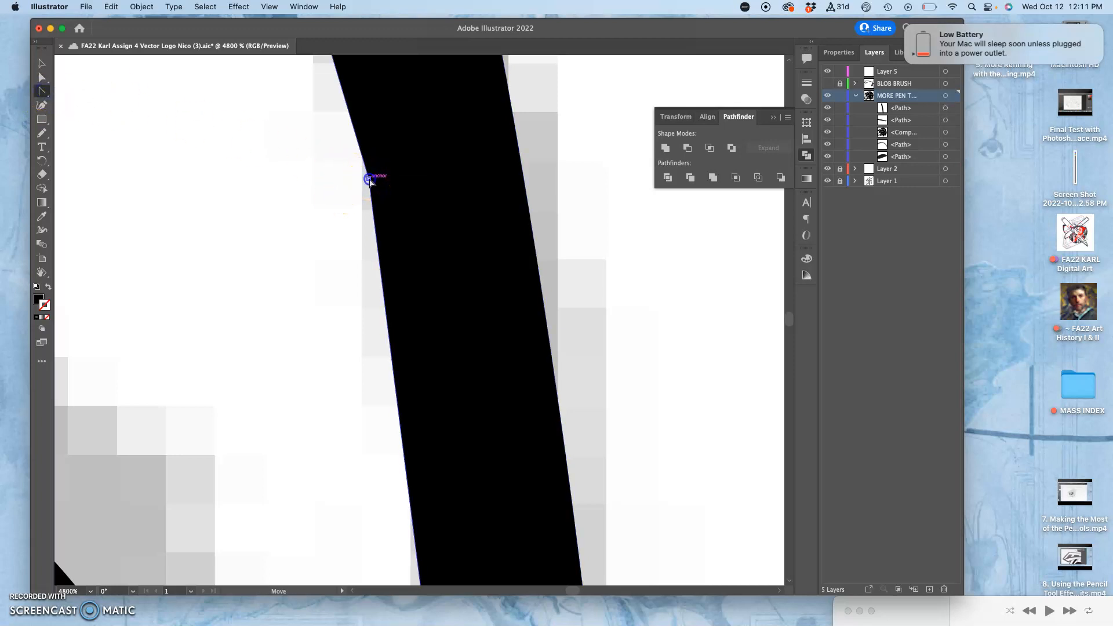
drag(368, 179, 438, 582)
key(super+minus)
key(super+minus)
key(super+minus)
key(super+minus)
key(super+minus)
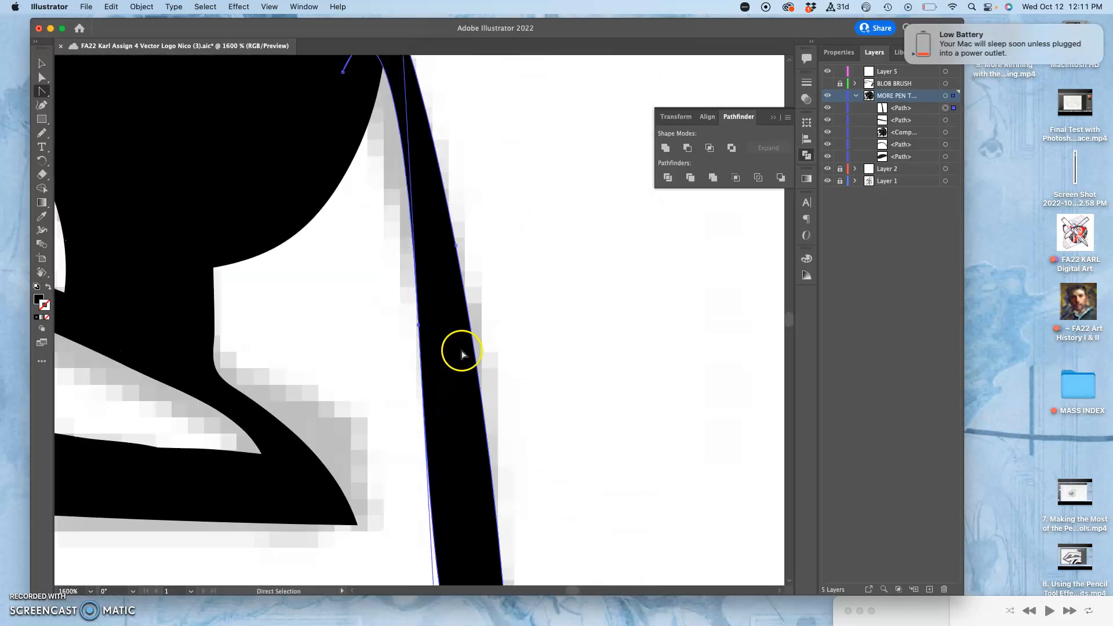
drag(406, 123, 390, 176)
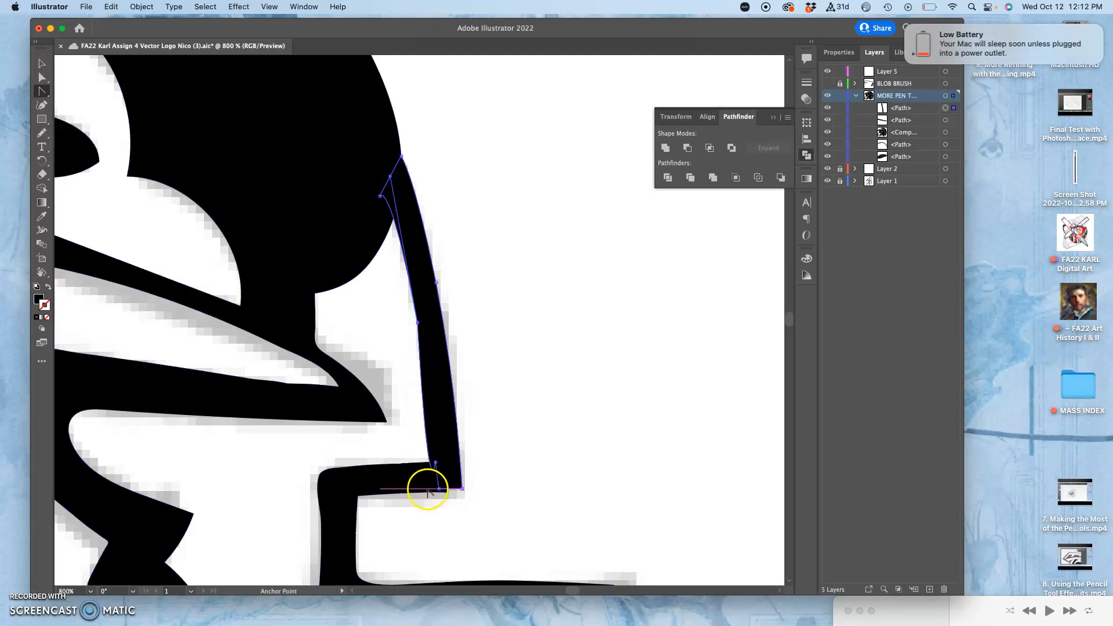
Pull short vertical handles from the strip's lower inner anchor, where it meets the short bar, with the Anchor Point tool
scroll(439, 429, up, 5)
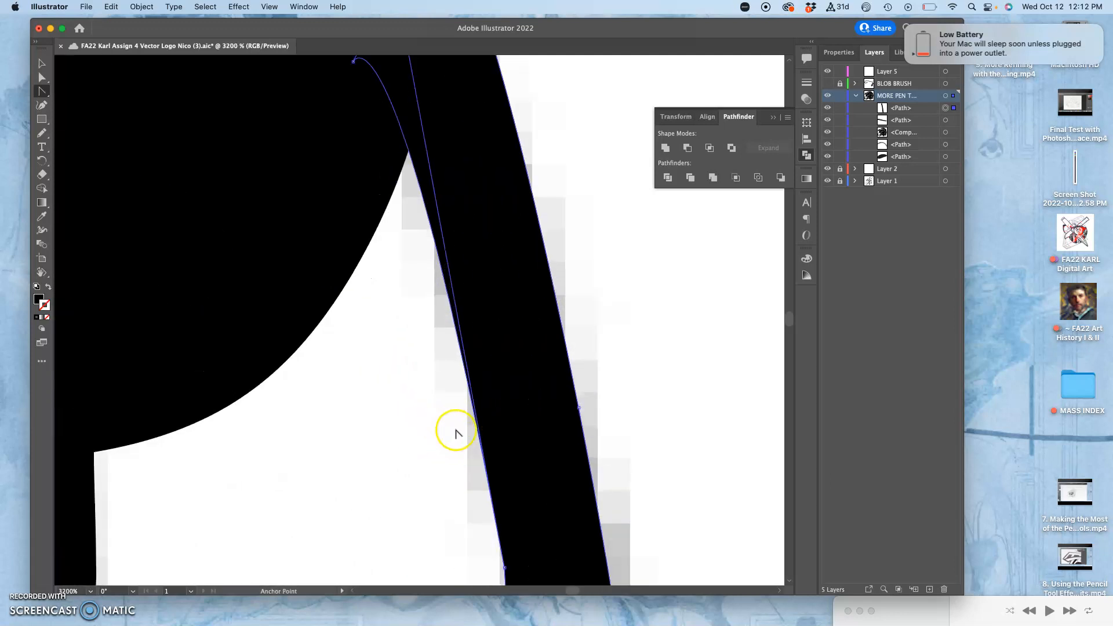
drag(456, 418, 414, 121)
drag(468, 287, 463, 208)
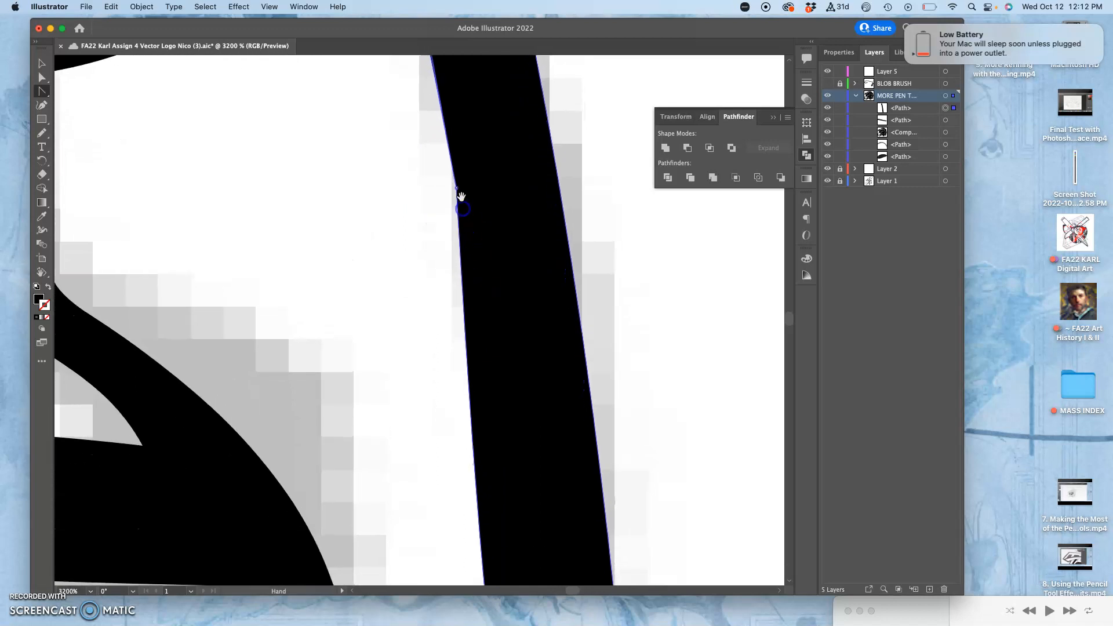
scroll(487, 272, down, 10)
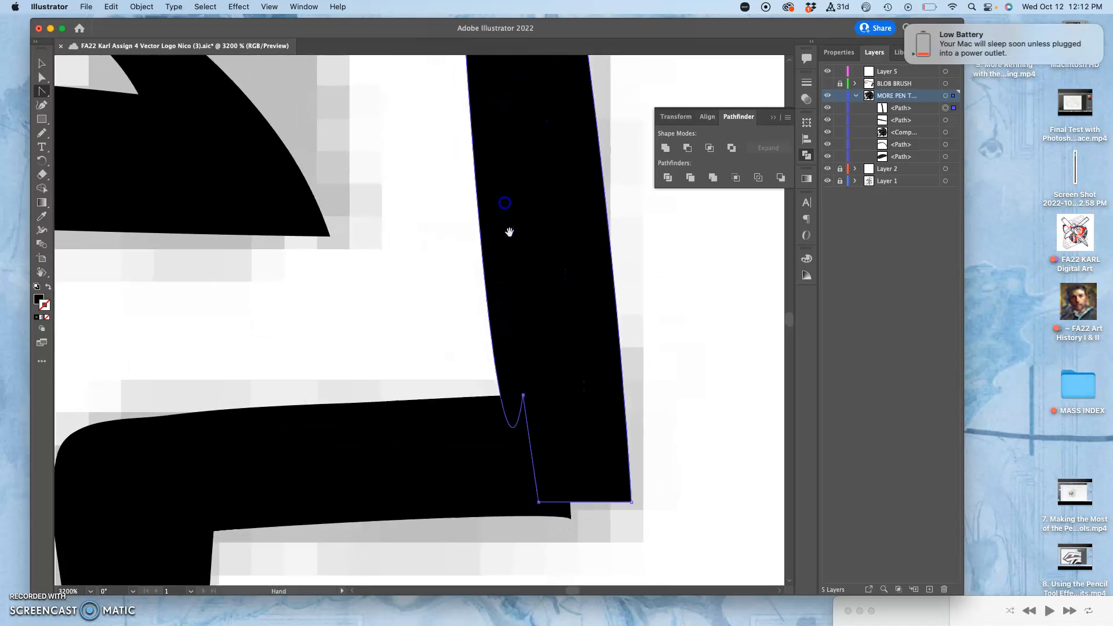
drag(522, 395, 524, 421)
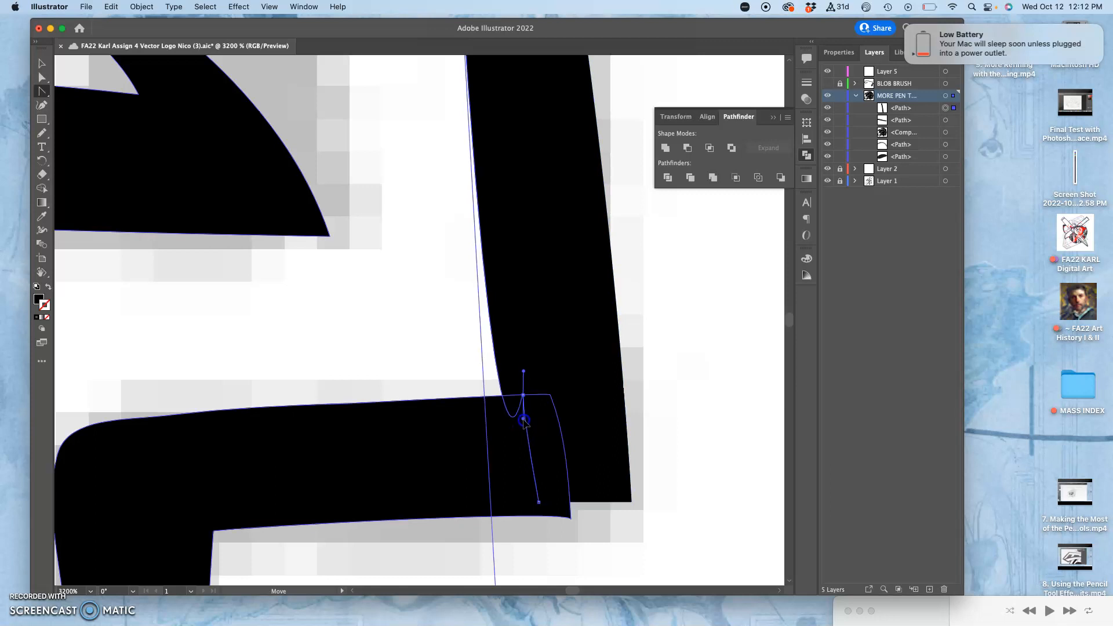
Shorten the lower handle of the inner edge's middle anchor and angle it into the strip to reshape the lower curve
drag(514, 485, 516, 217)
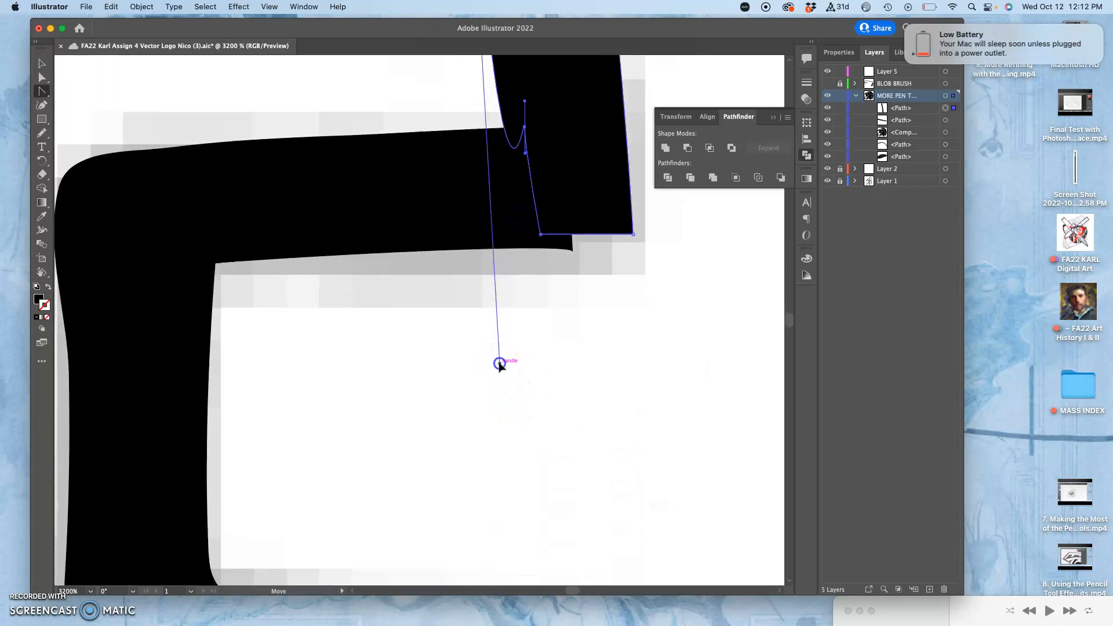
mouse_move(500, 365)
mouse_down()
mouse_move(492, 452)
mouse_move(544, 464)
mouse_move(487, 72)
mouse_move(504, 94)
mouse_move(500, 196)
mouse_move(508, 191)
mouse_up()
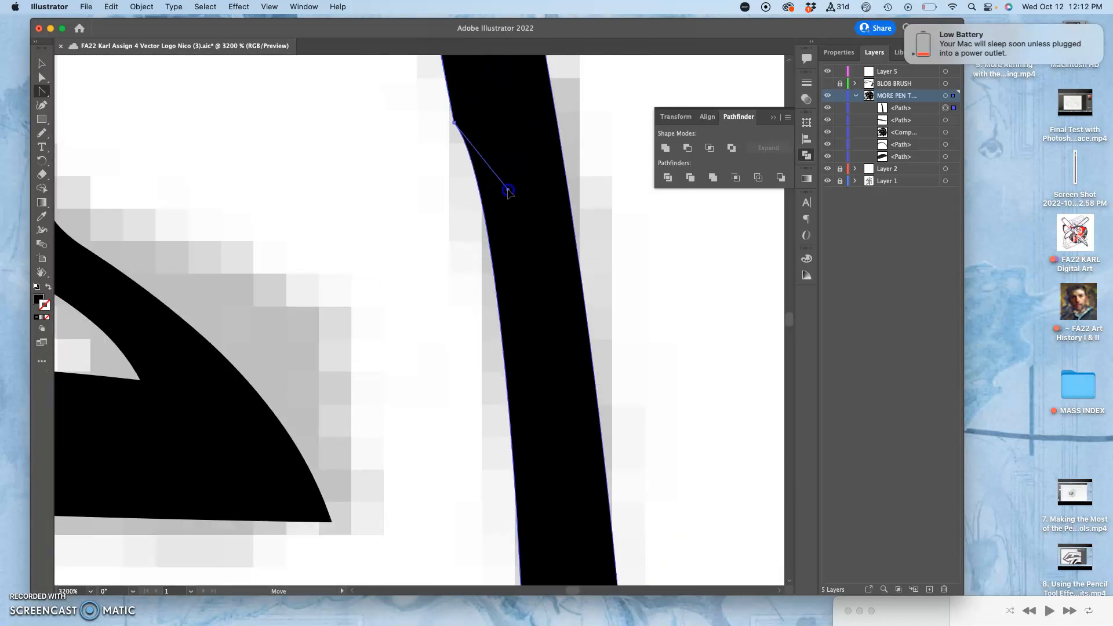
key(super+minus)
key(super+minus)
key(super+minus)
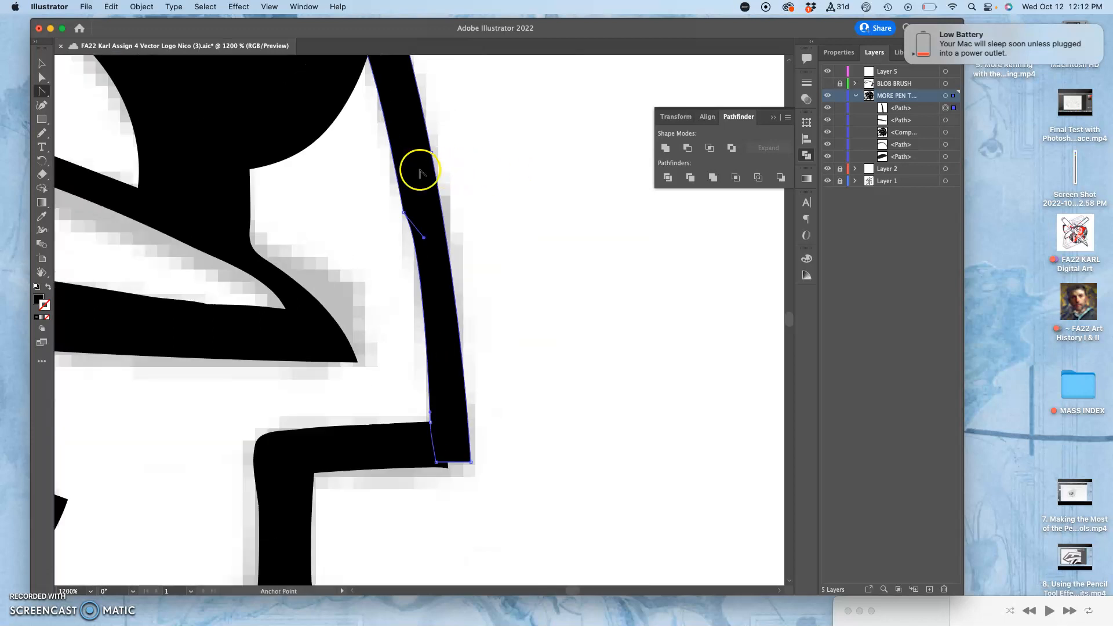
drag(404, 210, 409, 187)
drag(482, 149, 515, 298)
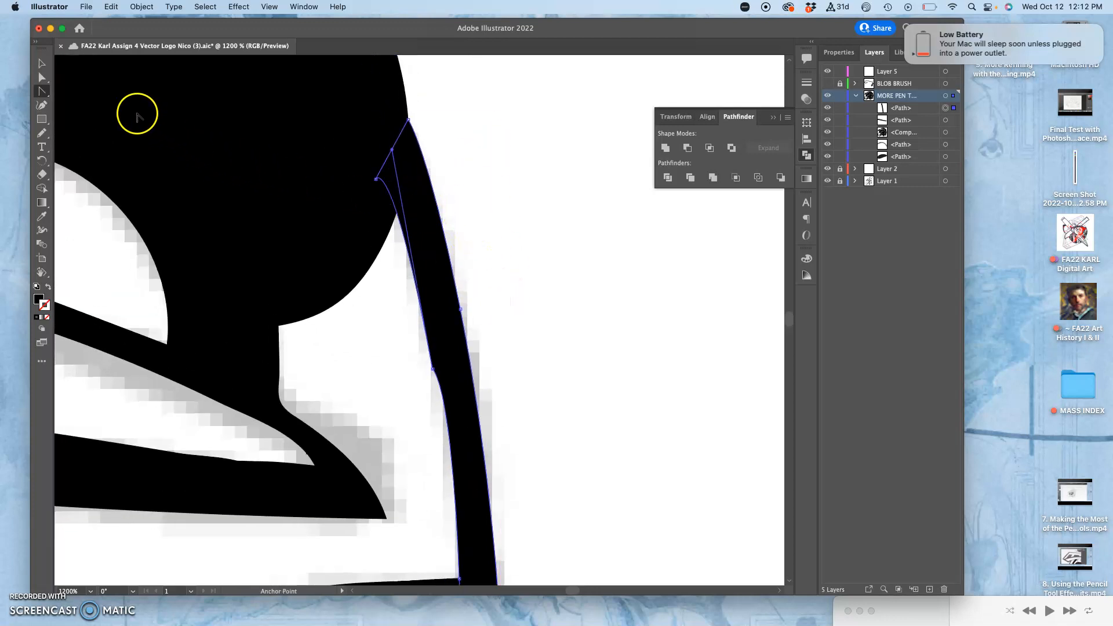